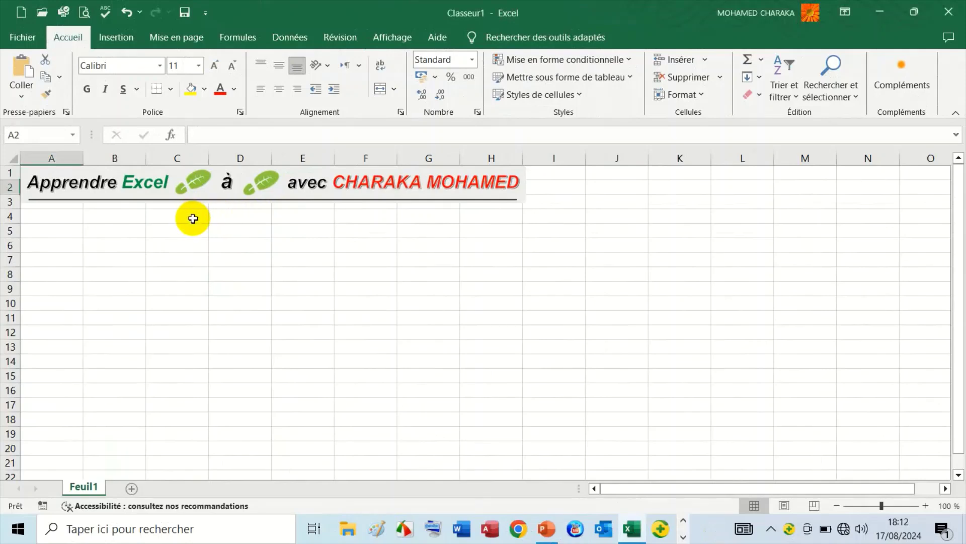
Enter the label 'Feuille 1' in cell C6.
left_click(197, 245)
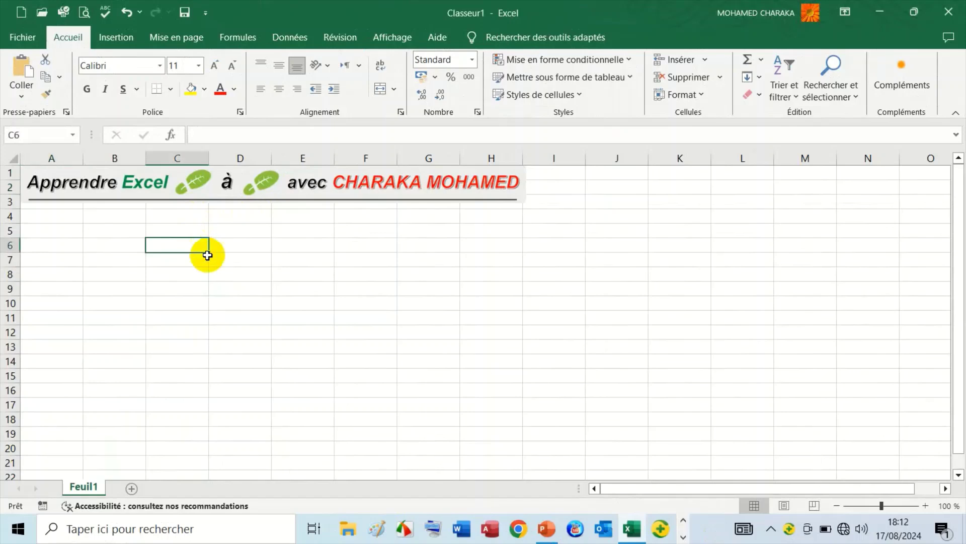
type("Feuille 1")
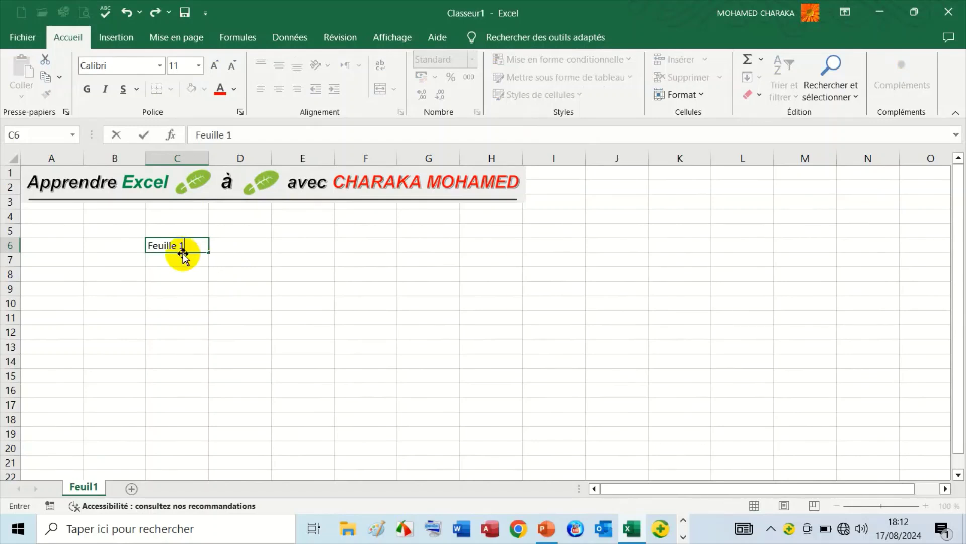
left_click(183, 273)
Merge and centre C6:G14, enlarge the label to 48 pt, and fill it yellow.
mouse_move(190, 245)
left_mouse_down()
mouse_move(400, 291)
mouse_move(446, 367)
left_mouse_up()
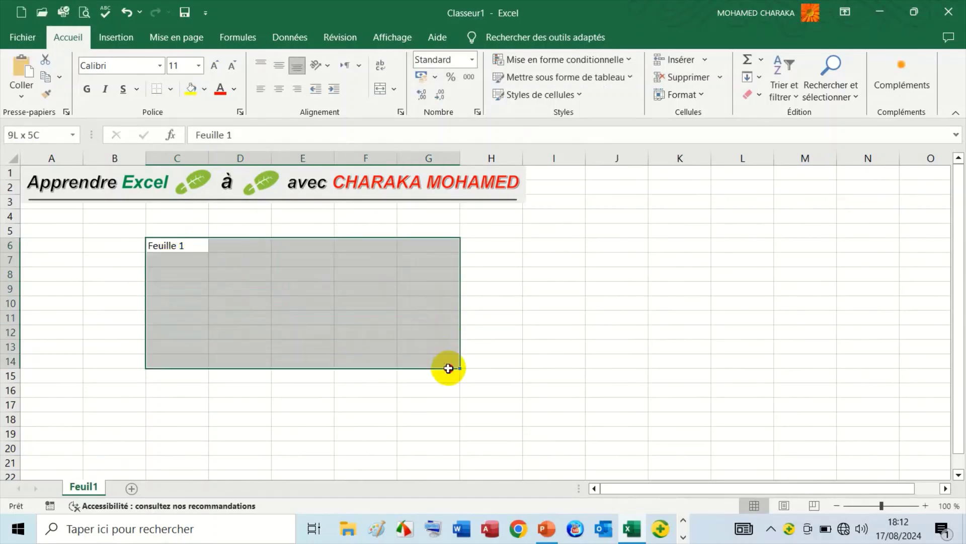
left_click(377, 87)
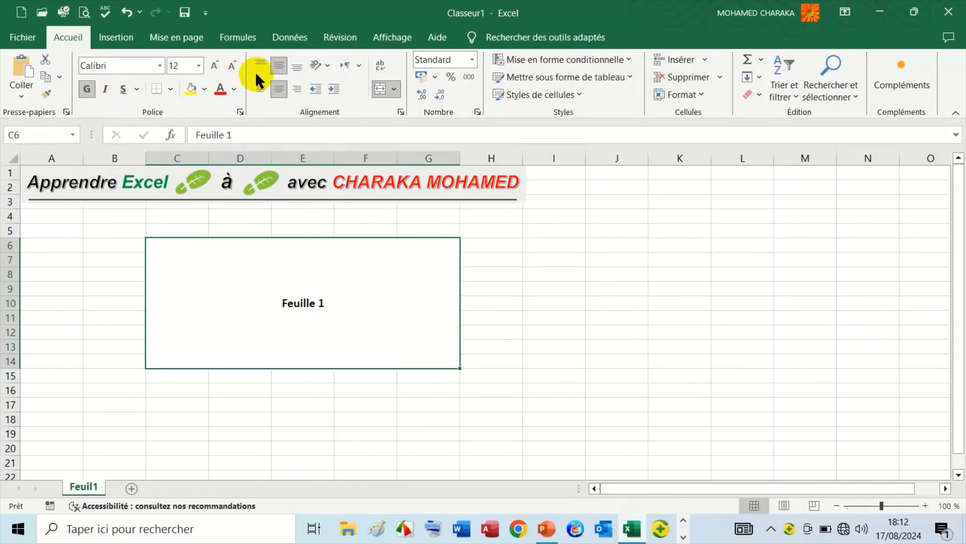
left_click(213, 61)
left_click(213, 60)
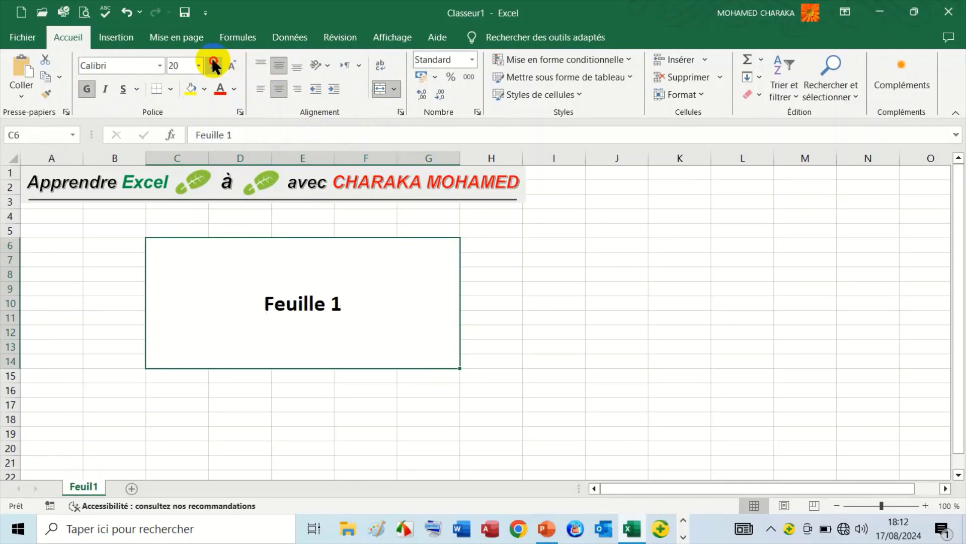
left_click(212, 60)
left_click(212, 61)
left_click(211, 60)
left_click(211, 61)
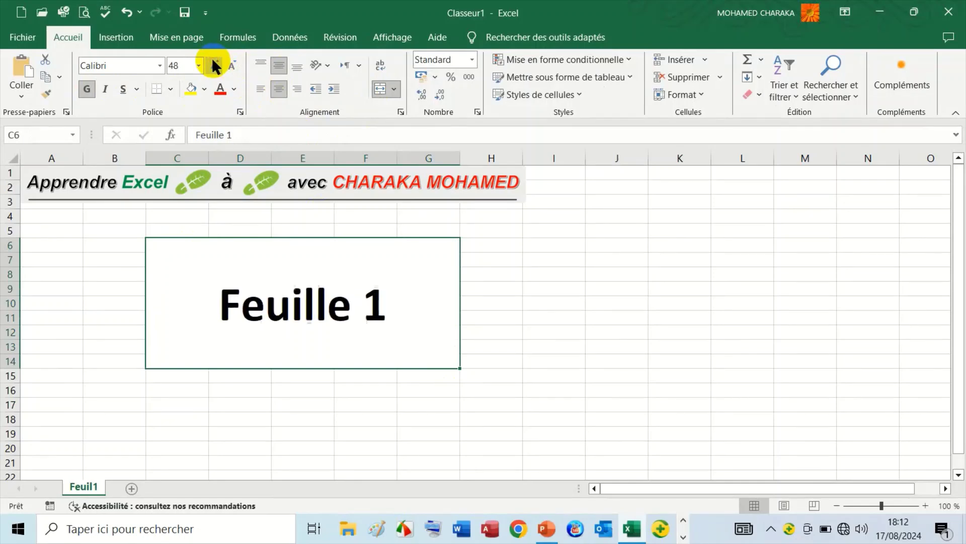
left_click(190, 89)
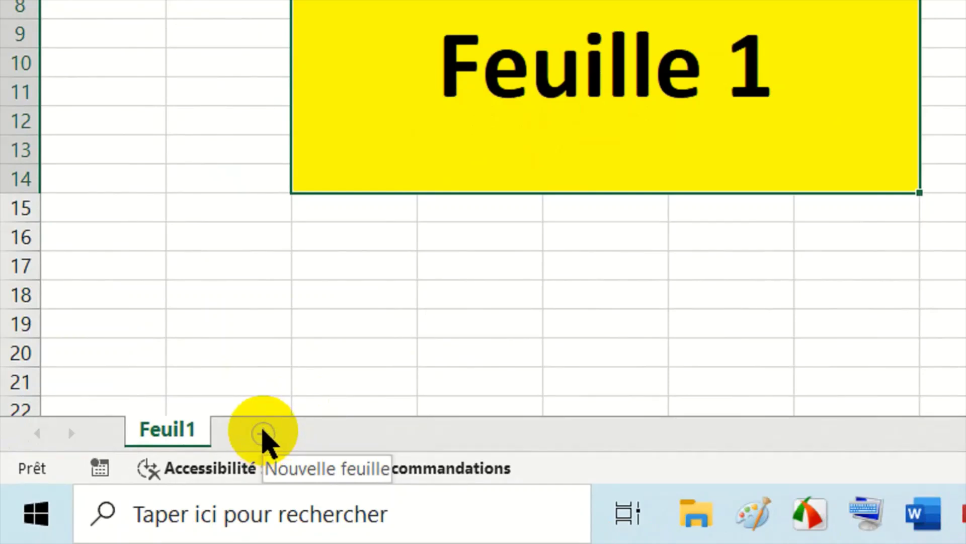
Add a new sheet Feuil2 and copy the yellow Feuille 1 block from Feuil1.
left_click(262, 432)
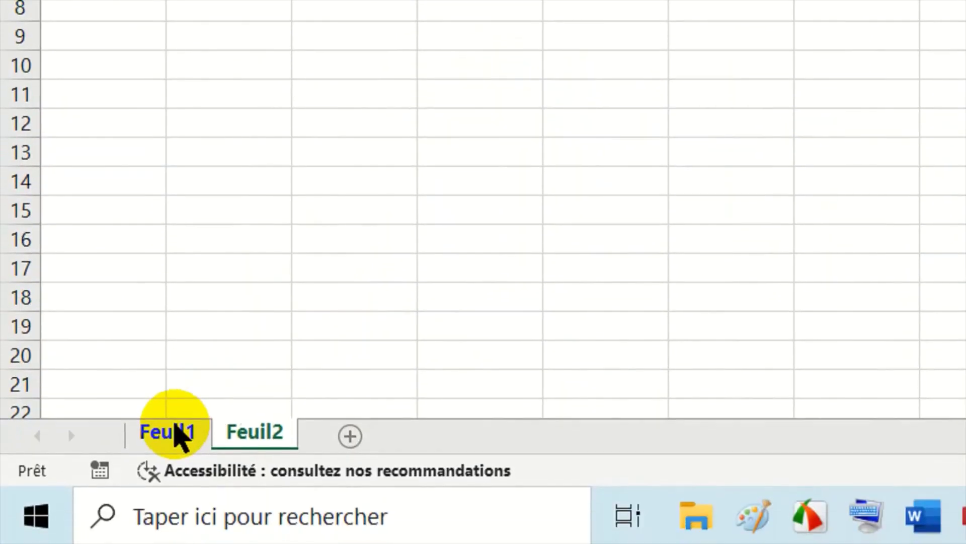
left_click(176, 424)
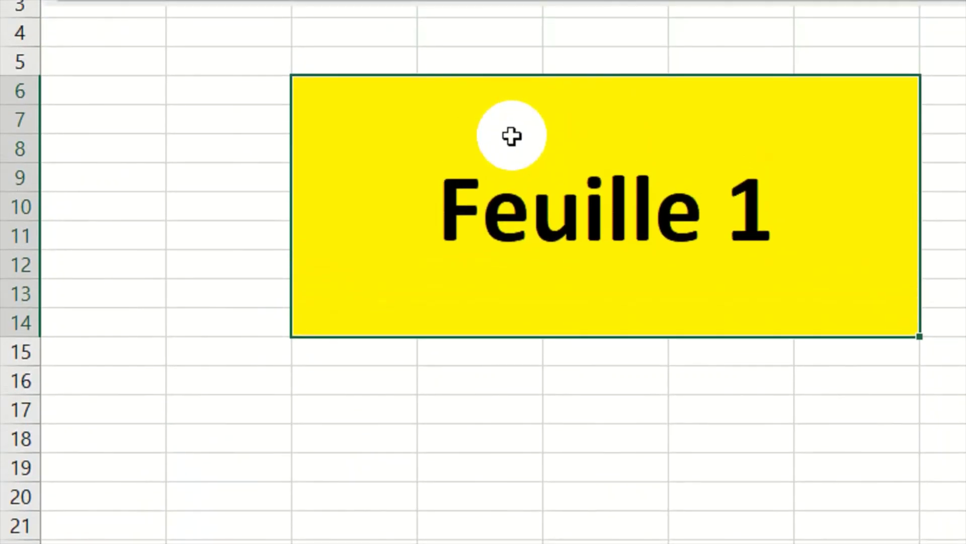
right_click(512, 136)
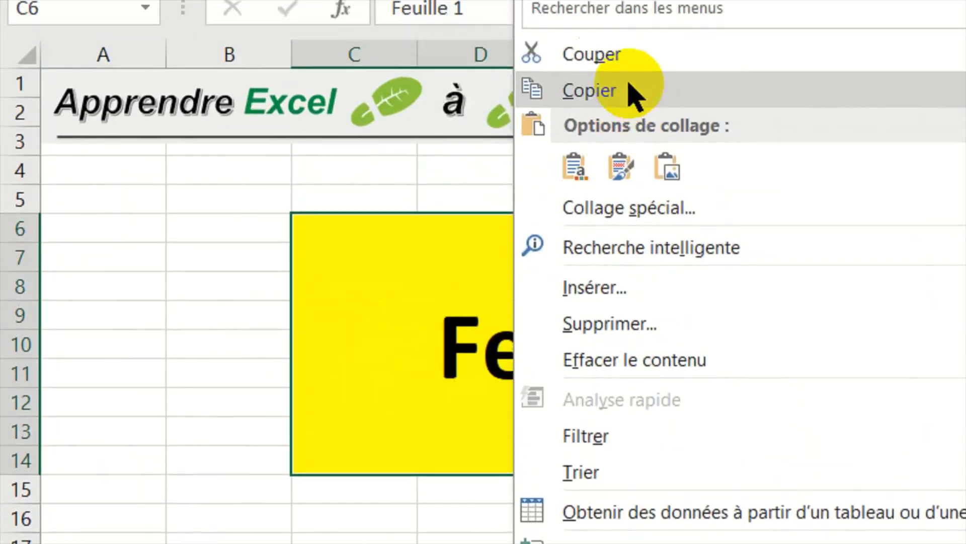
left_click(584, 91)
Paste the block at C5 on Feuil2 and change its label to 'Feuille 2'.
left_click(252, 445)
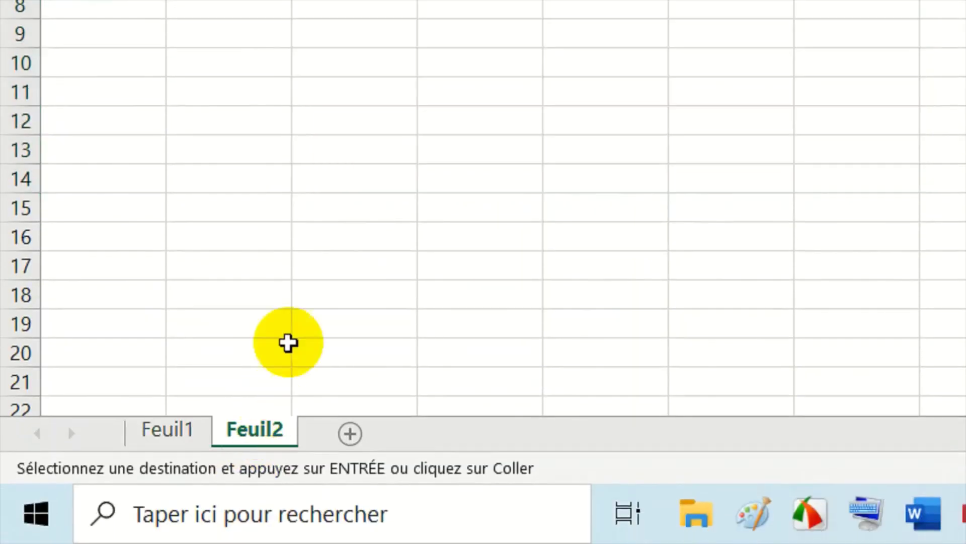
left_click(330, 128)
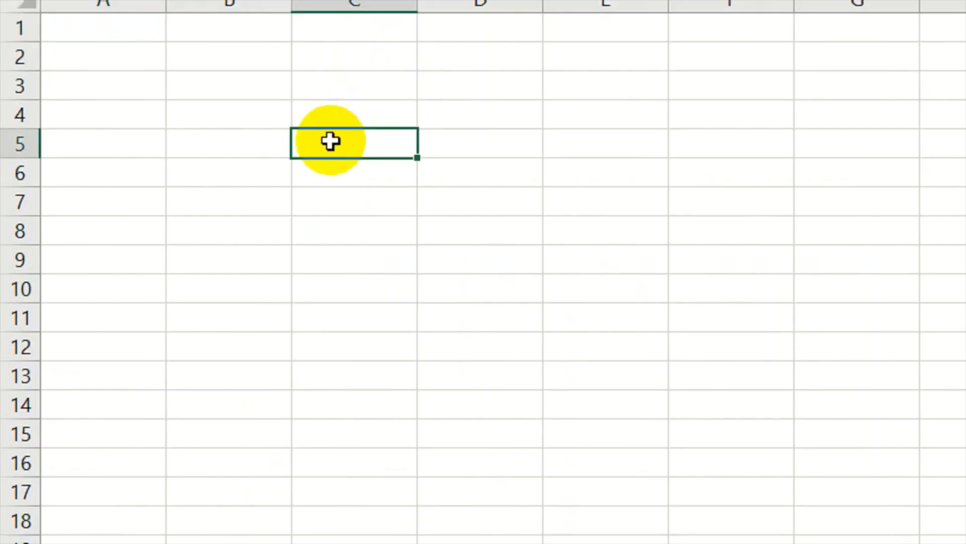
right_click(330, 128)
left_click(394, 114)
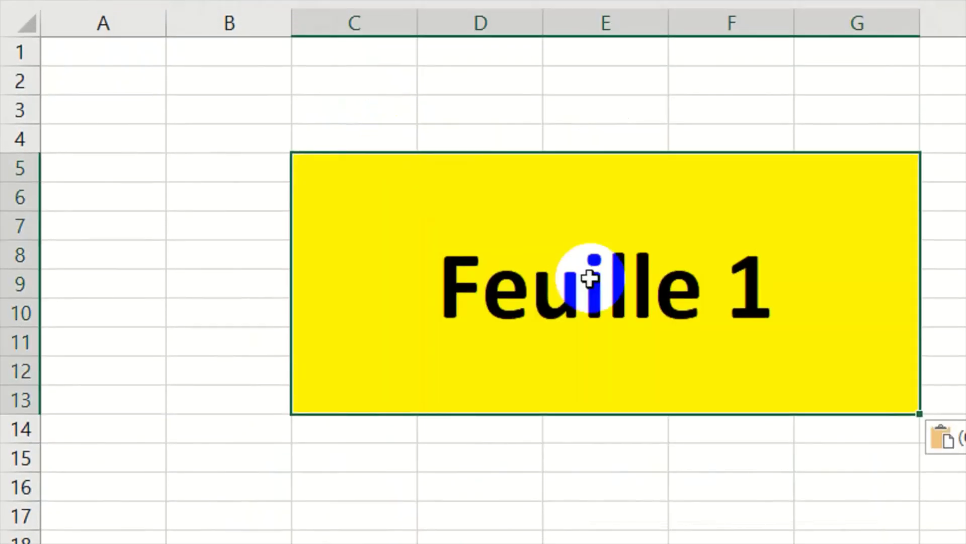
double_click(724, 297)
double_click(724, 298)
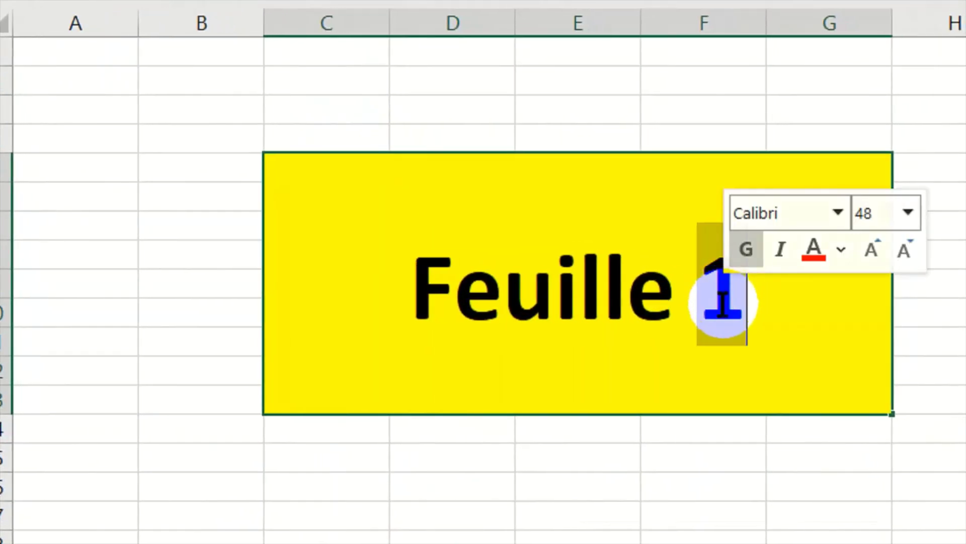
type("2")
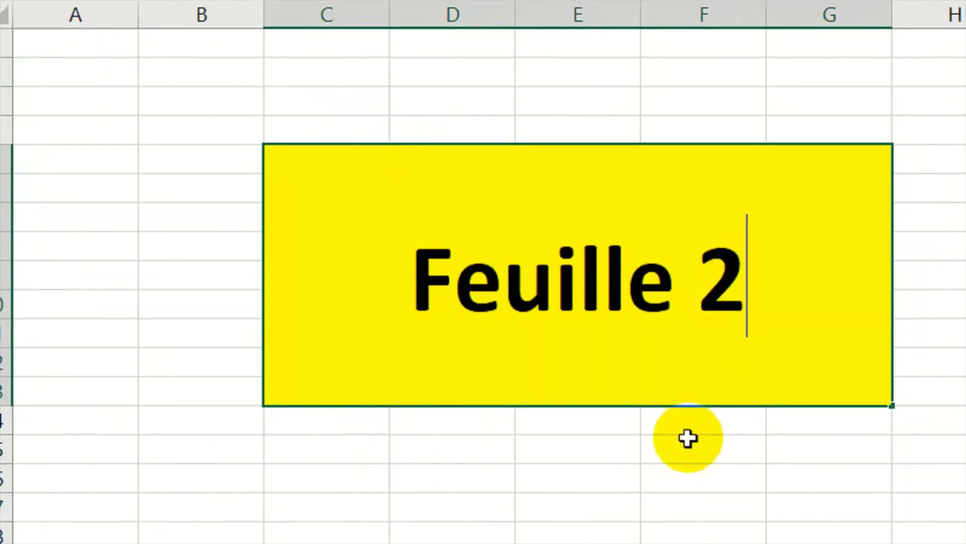
left_click(648, 460)
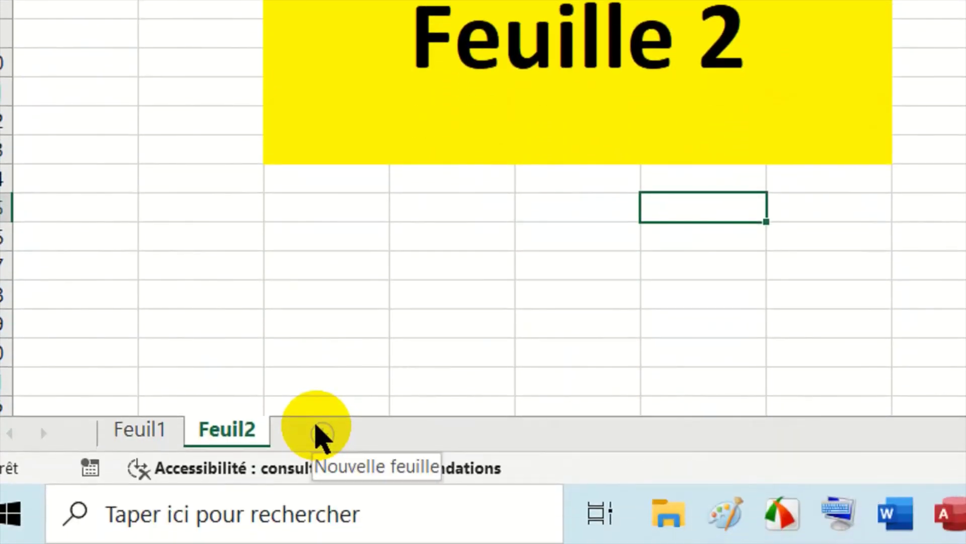
Add a third sheet Feuil3 and copy the yellow Feuille 2 block from Feuil2.
left_click(320, 434)
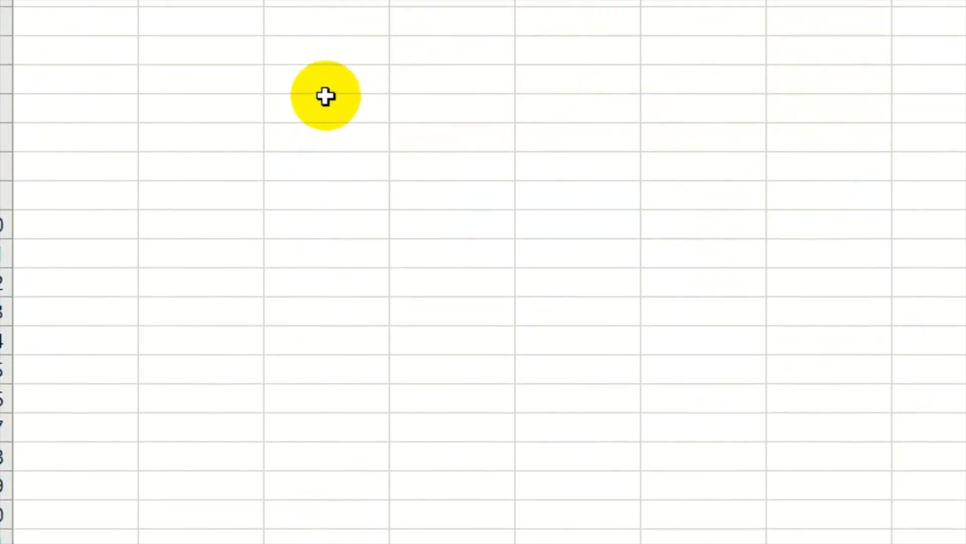
left_click(325, 134)
right_click(325, 135)
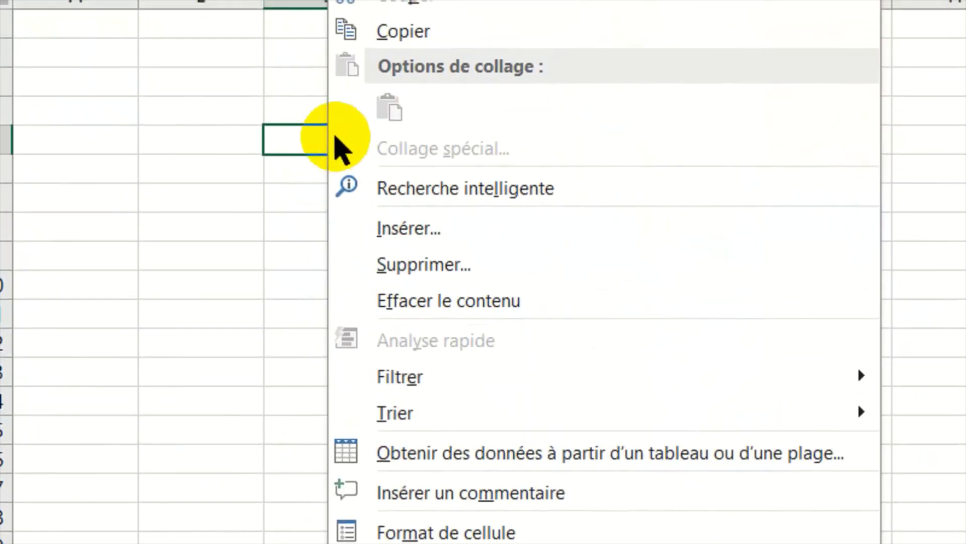
key("Escape")
left_click(234, 491)
left_click(427, 82)
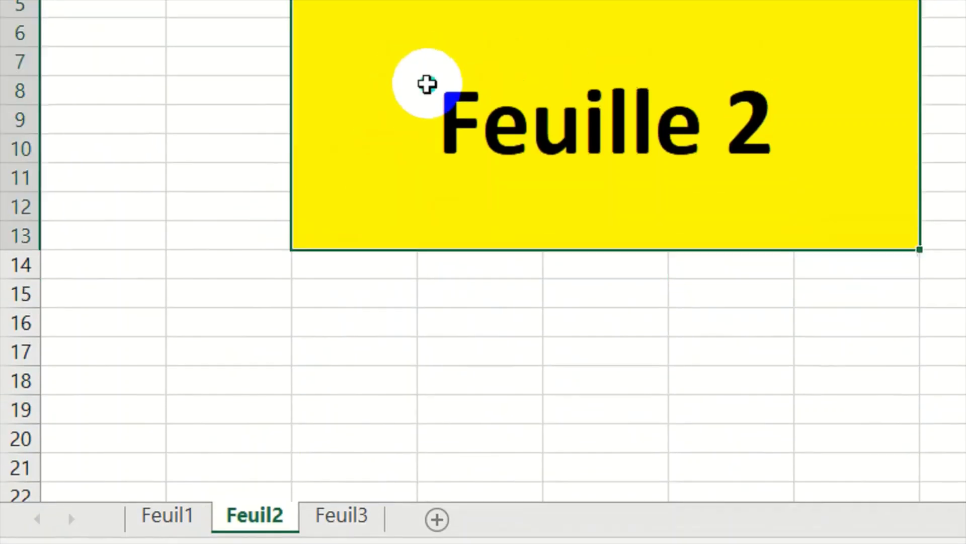
right_click(430, 83)
left_click(505, 75)
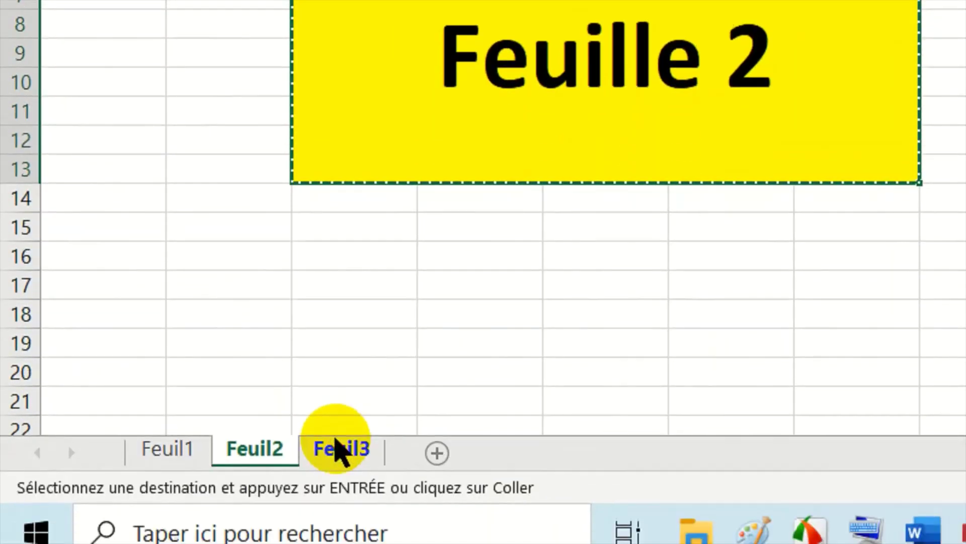
Paste the block at C5 on Feuil3 and relabel it 'Feuille 3'.
left_click(342, 469)
right_click(343, 123)
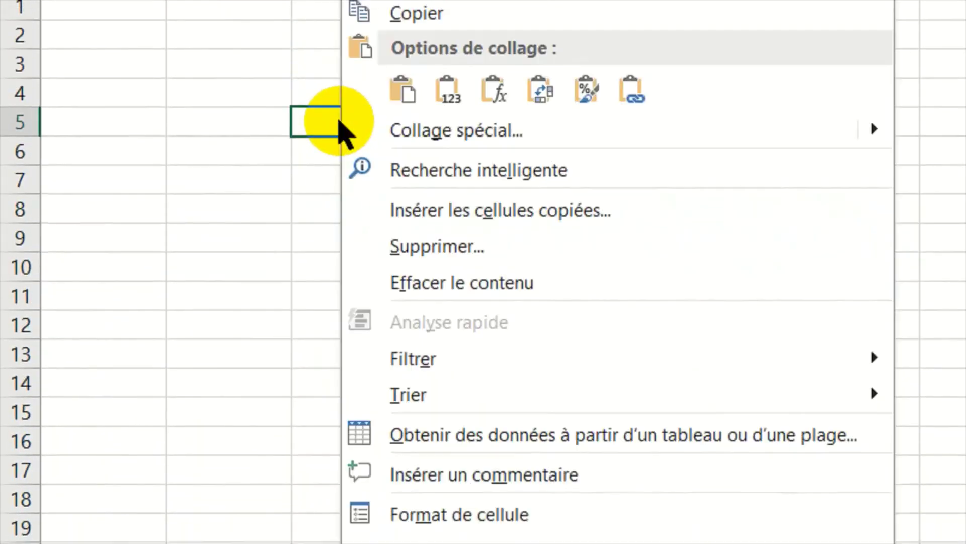
left_click(414, 121)
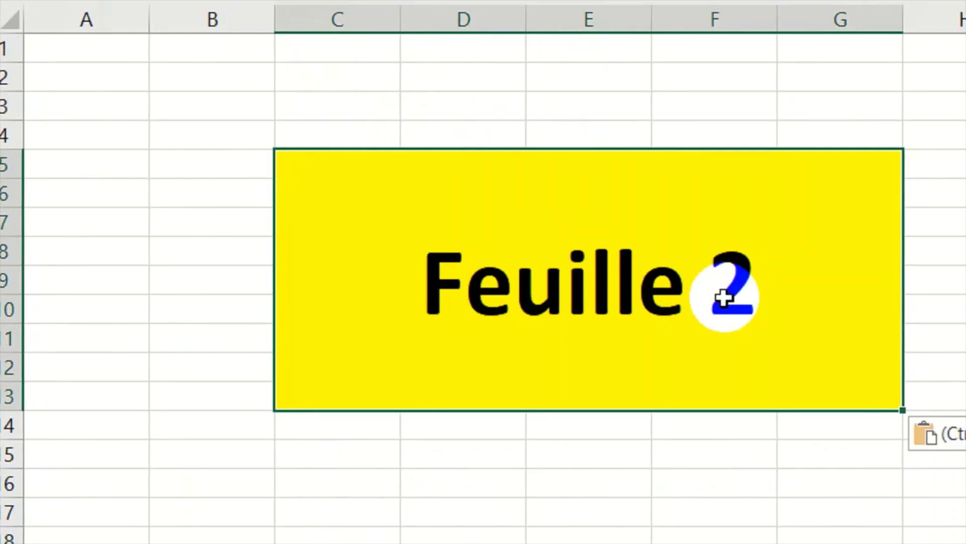
double_click(729, 297)
double_click(729, 296)
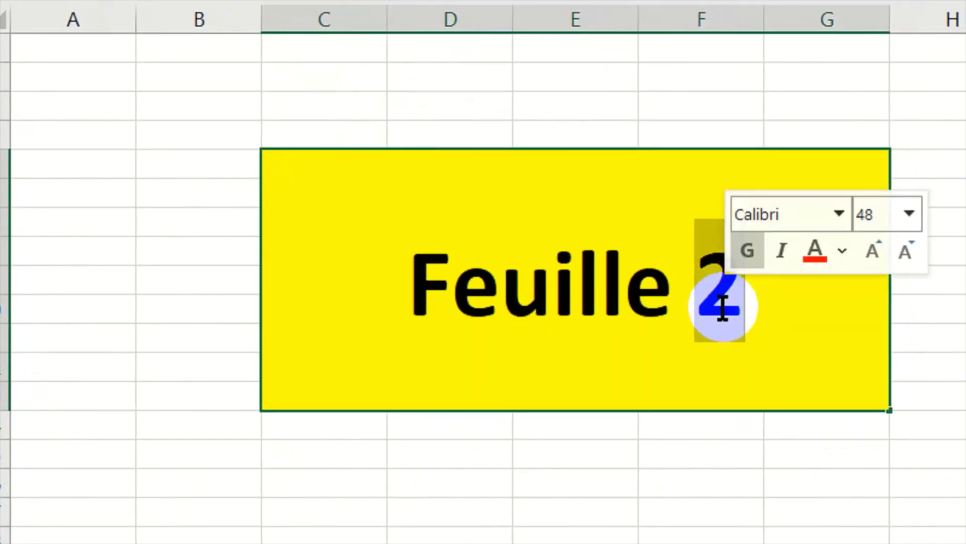
type("3")
left_click(499, 427)
scroll(498, 428, "down", 2)
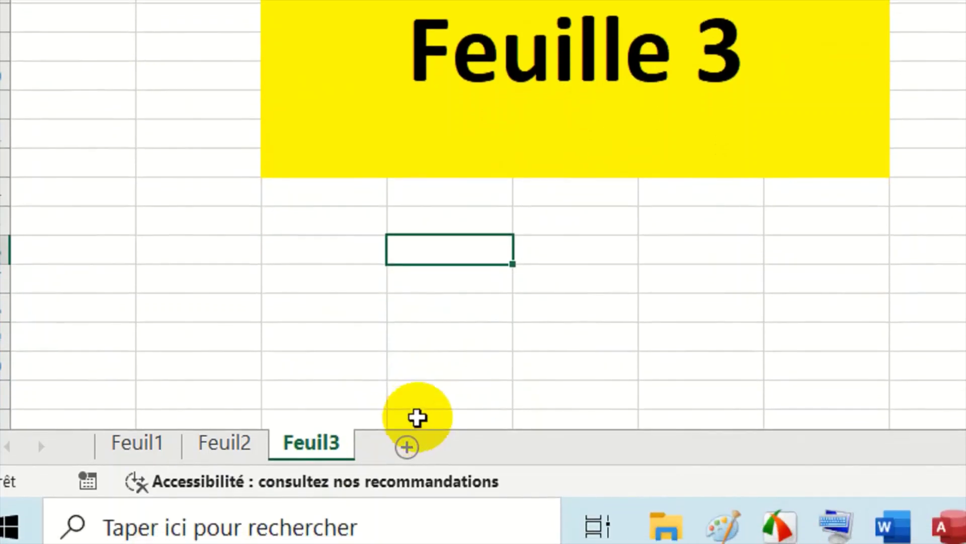
Select the Feuille 3 block, then switch to sheet Feuil1 with its Feuille 1 block.
left_click(500, 136)
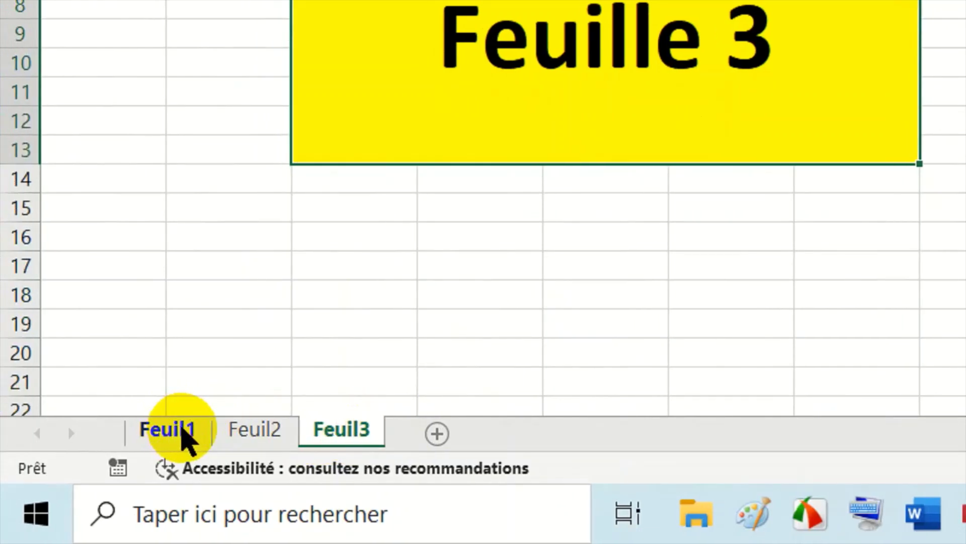
left_click(175, 431)
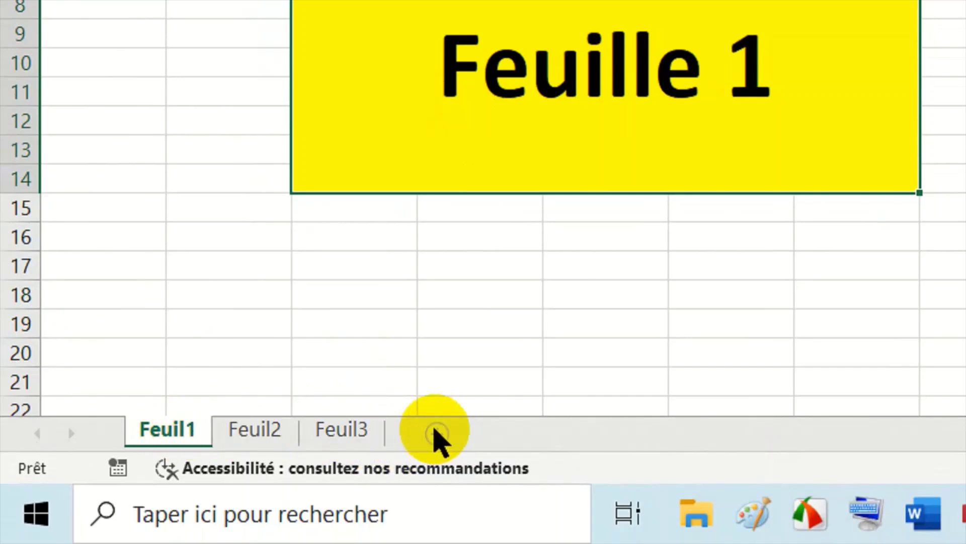
Insert a new sheet Feuil4 after Feuil1 and copy the Feuille 2 banner from Feuil2.
left_click(436, 432)
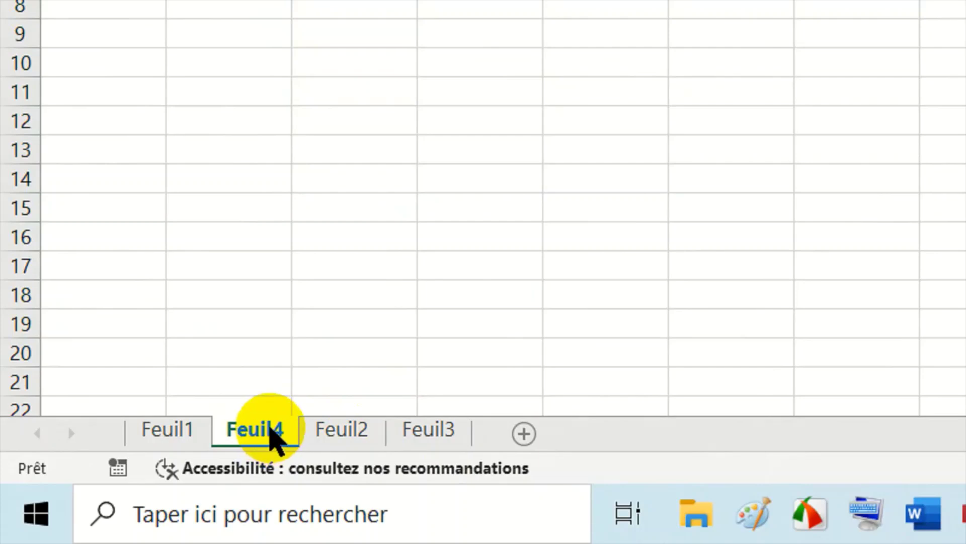
left_click(319, 432)
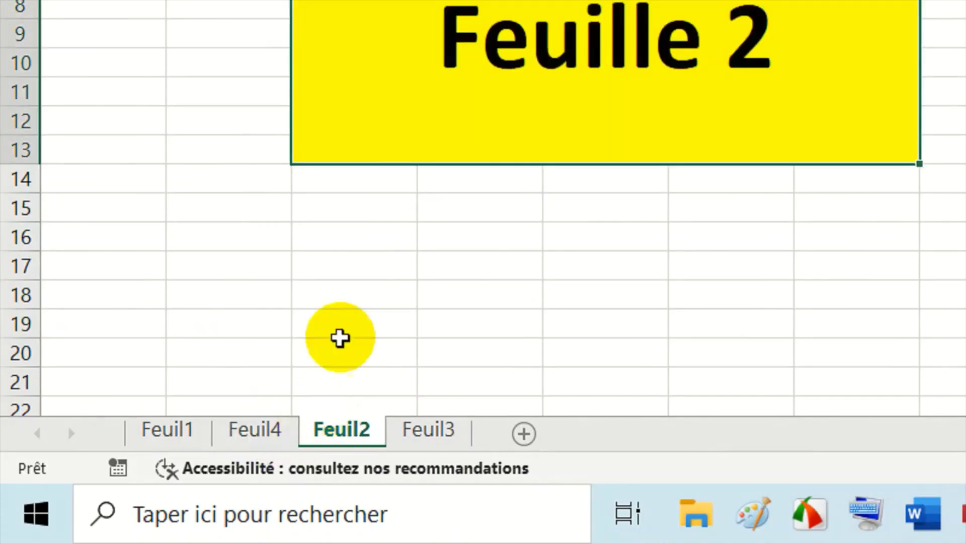
right_click(420, 118)
left_click(502, 52)
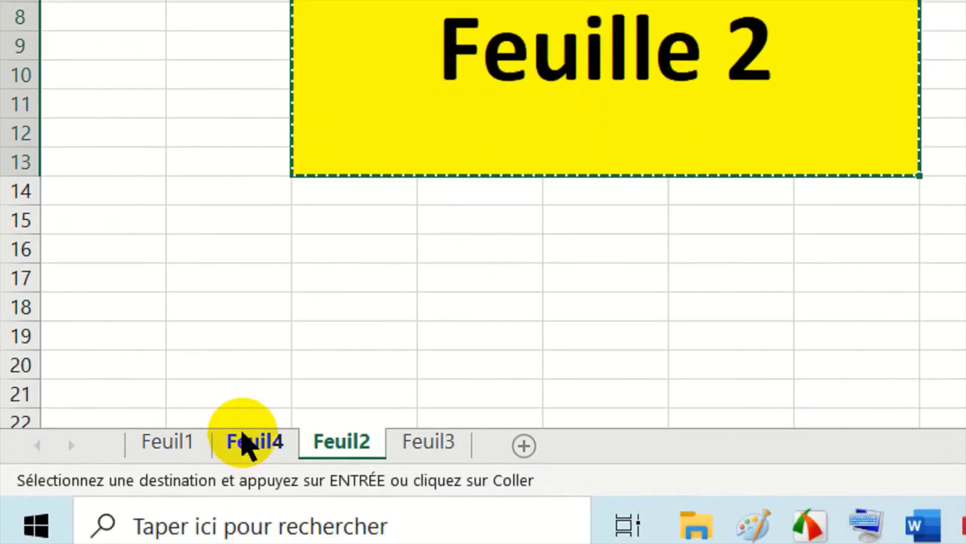
Paste the banner at C5 on Feuil4 and relabel it 'Feuille 5'.
left_click(251, 509)
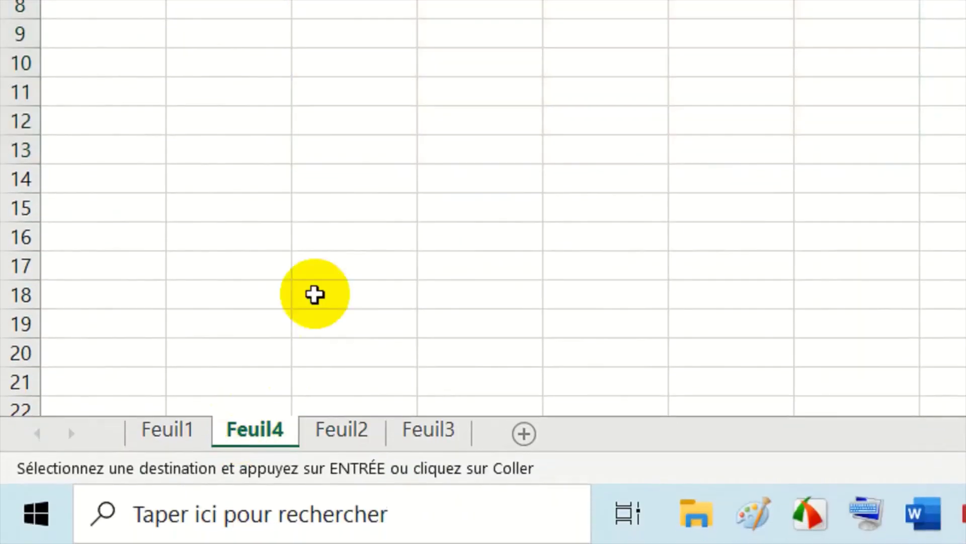
left_click(379, 95)
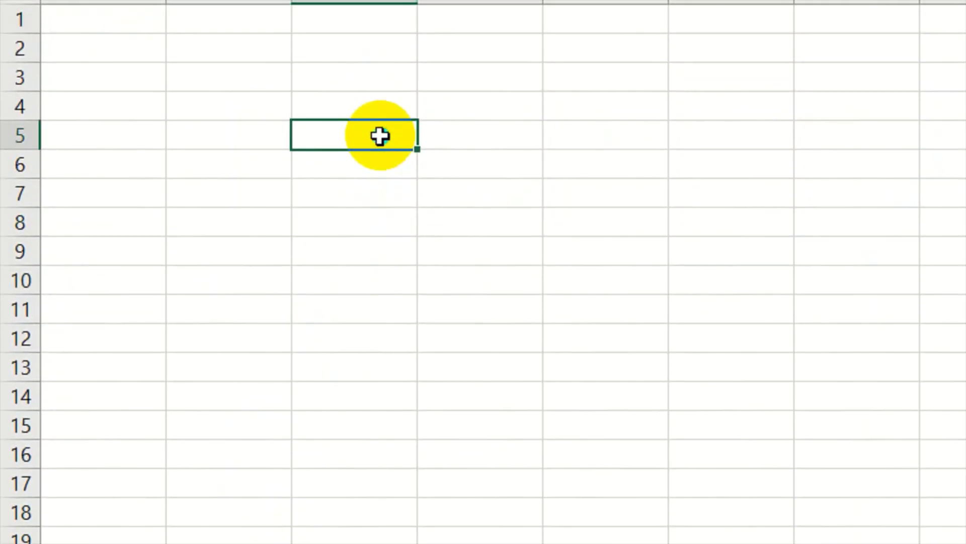
right_click(379, 96)
left_click(450, 120)
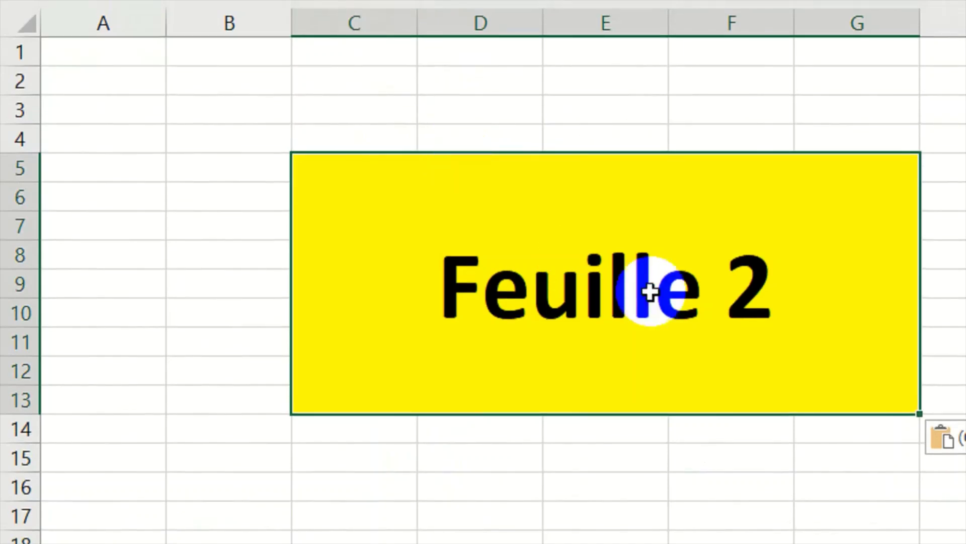
left_click(713, 297)
double_click(713, 297)
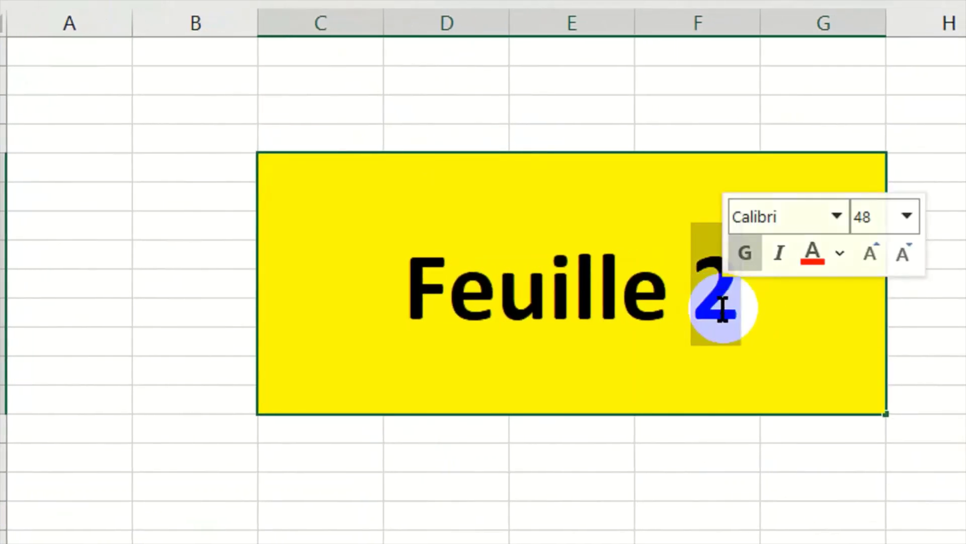
type("5")
left_click(375, 418)
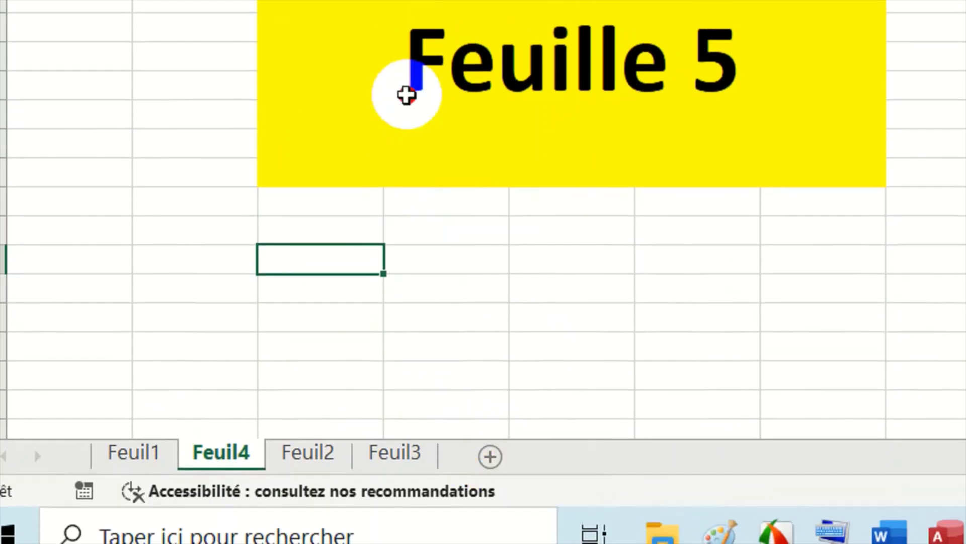
Select the Feuille 5 banner on Feuil4, then display sheet Feuil2.
left_click(406, 76)
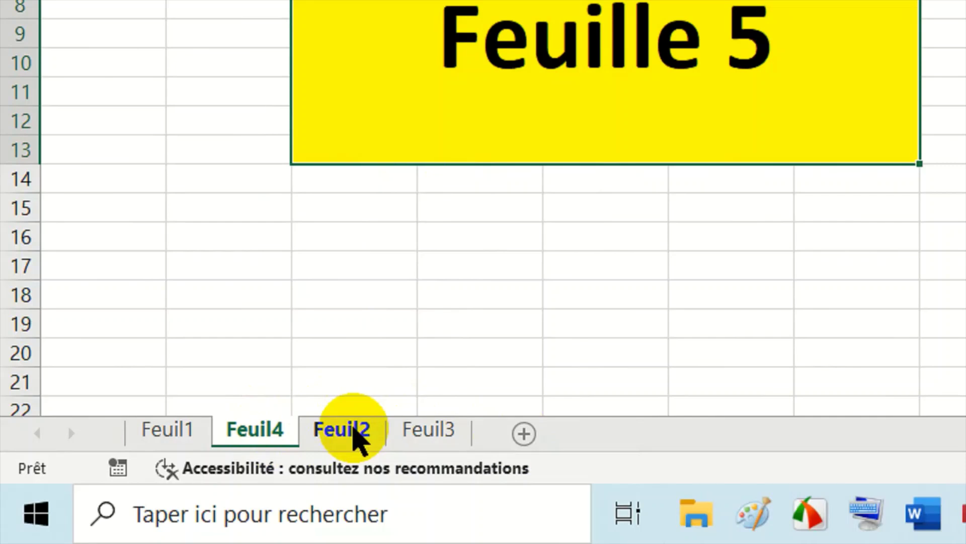
left_click(356, 437)
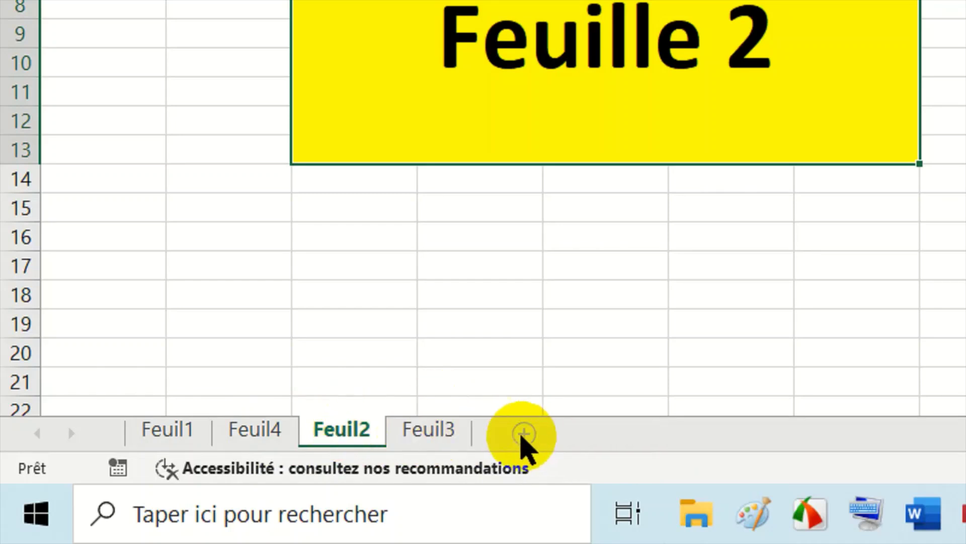
Add a new sheet Feuil5 after Feuil2 and copy the Feuille 2 banner.
left_click(523, 435)
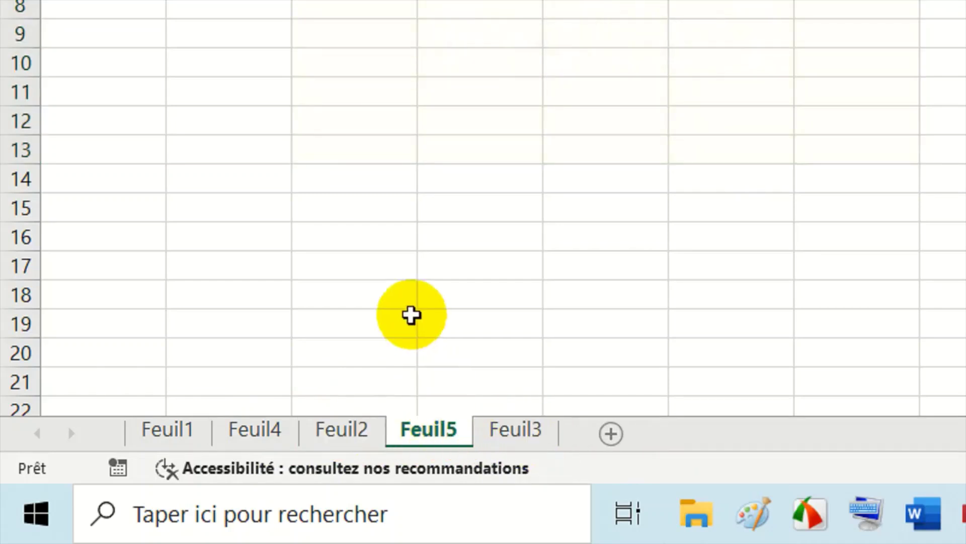
left_click(362, 431)
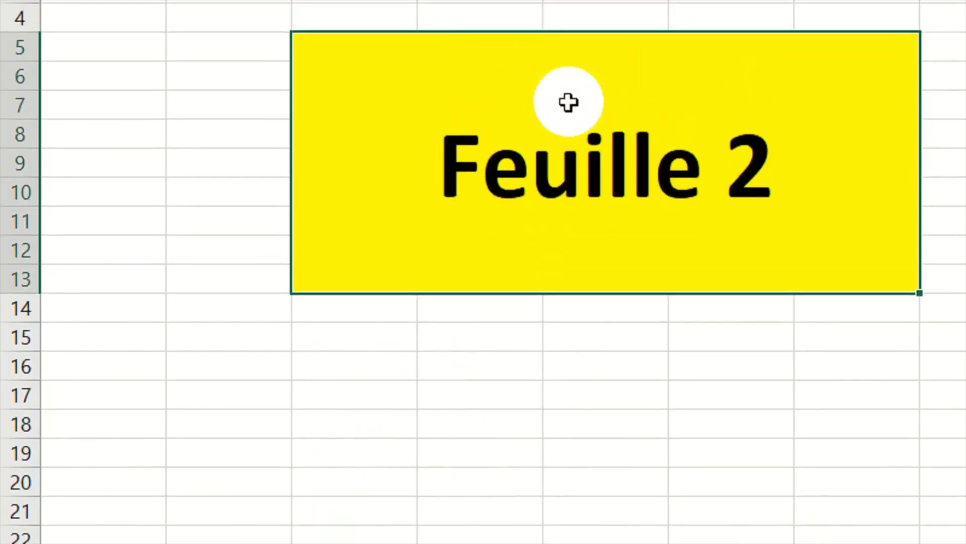
right_click(550, 58)
left_click(644, 55)
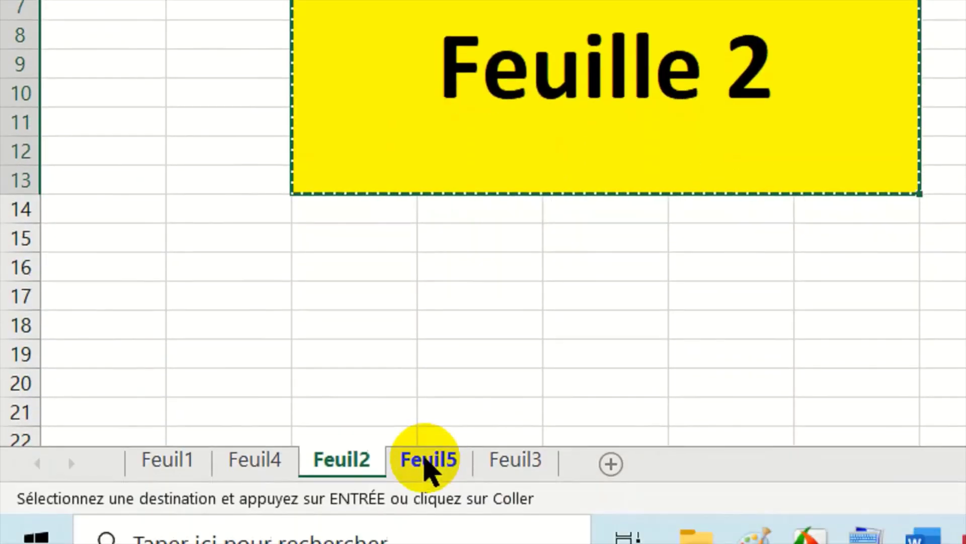
Paste the banner into C5:G13 on Feuil5 and change its text to 'Feuille 5'.
left_click(426, 458)
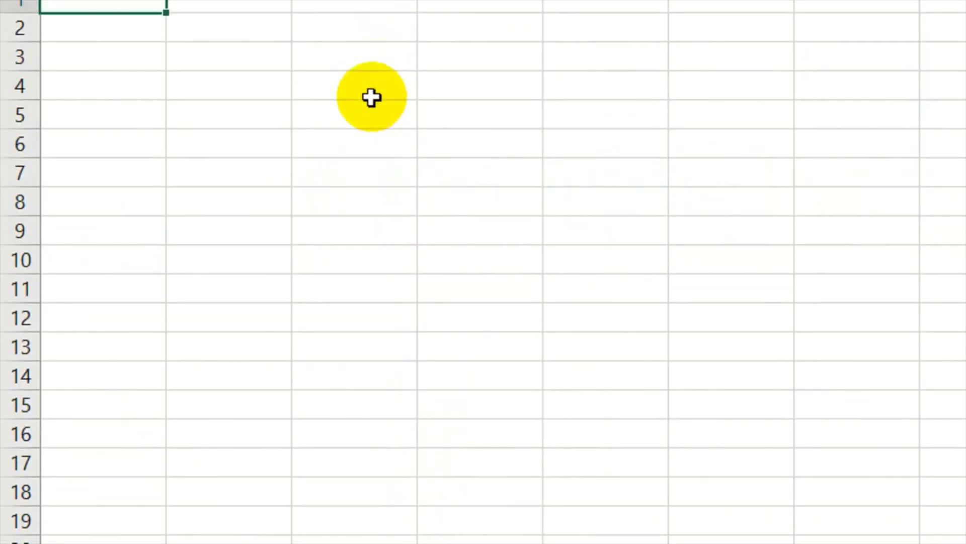
left_click(357, 146)
right_click(356, 146)
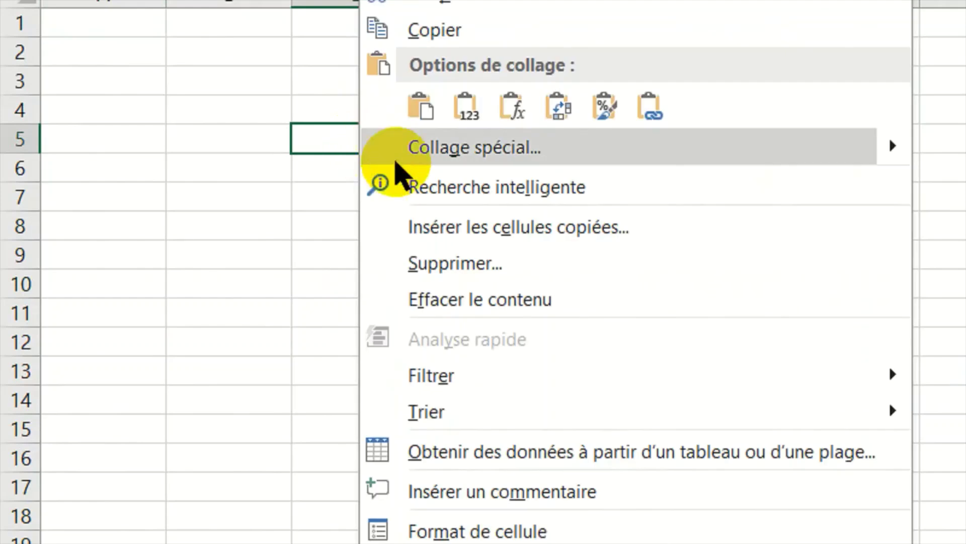
left_click(416, 121)
double_click(732, 281)
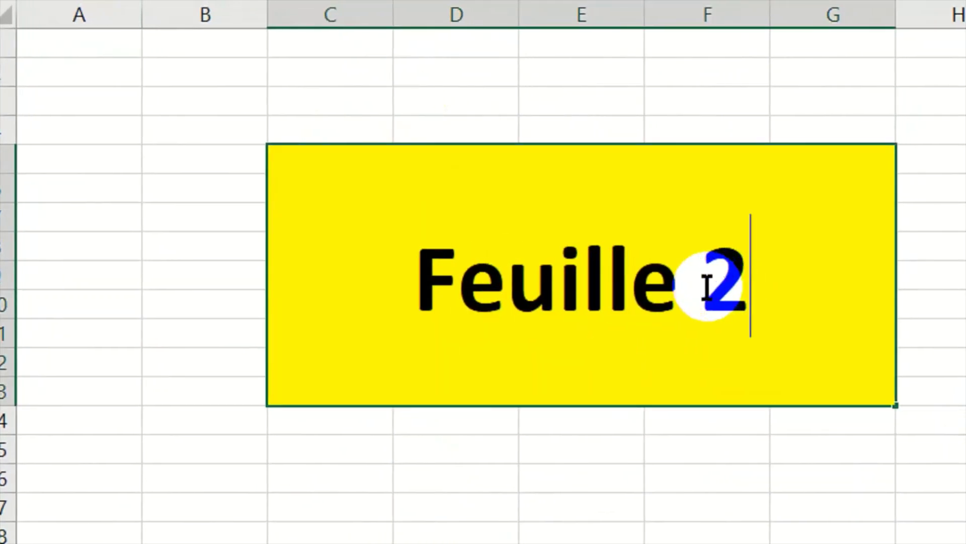
double_click(755, 280)
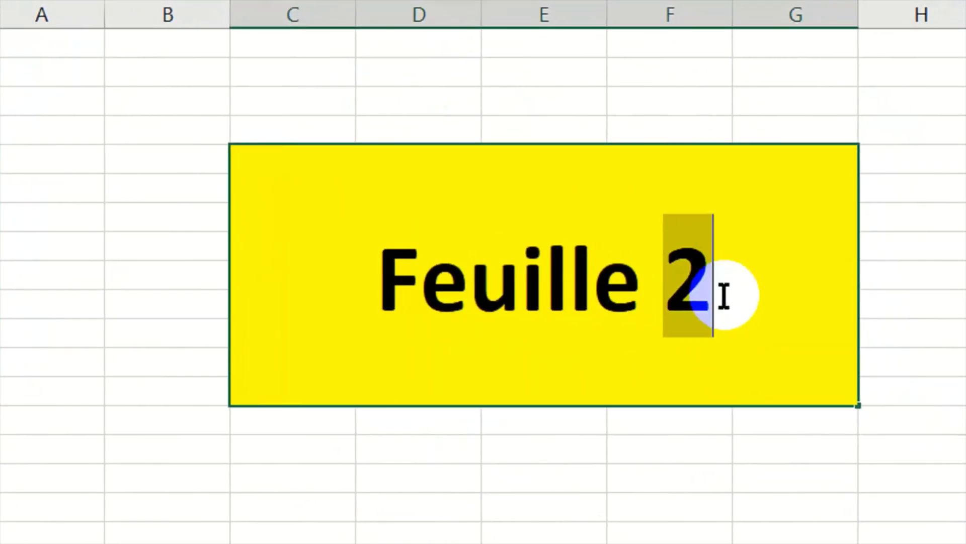
type("5")
left_click(624, 428)
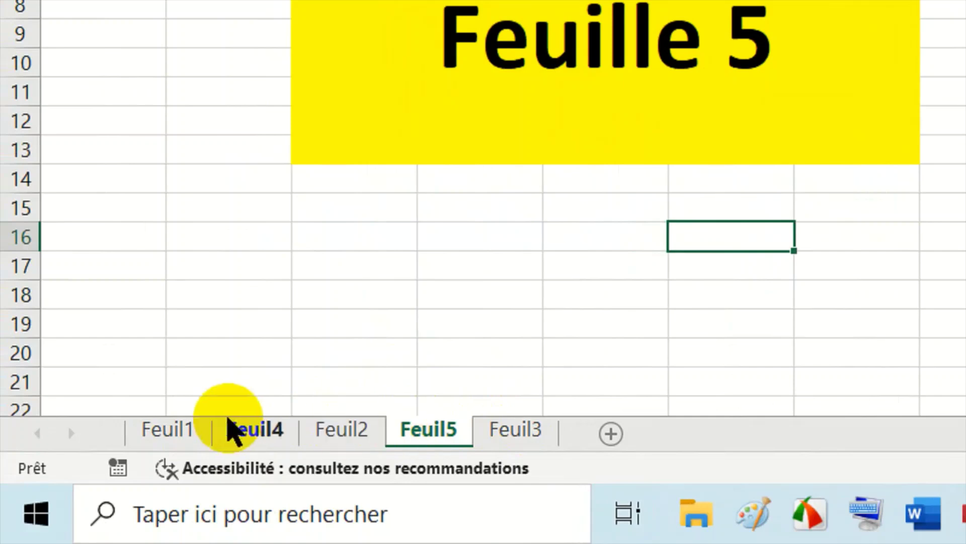
Insert a blank worksheet Feuil6 before Feuil2 from the Feuil2 tab's menu.
right_click(314, 425)
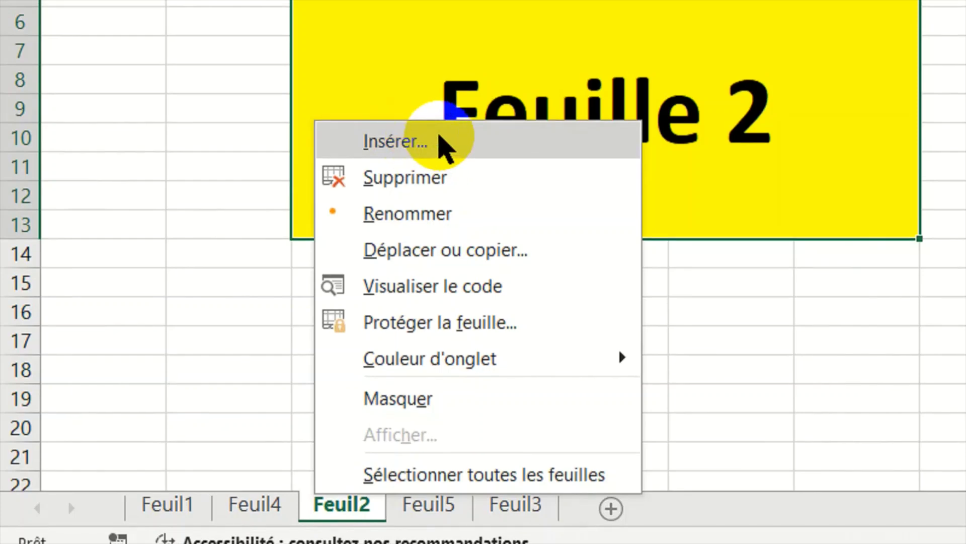
left_click(395, 141)
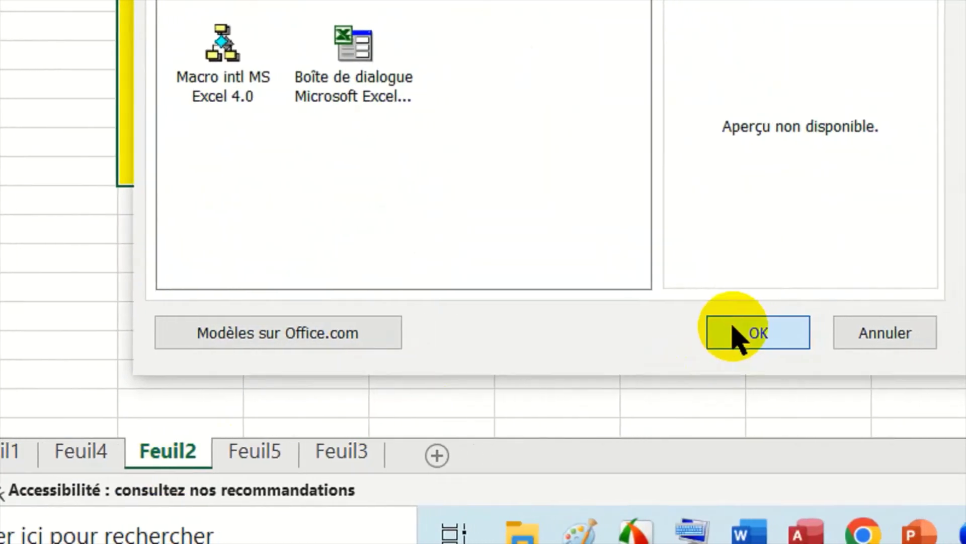
left_click(760, 337)
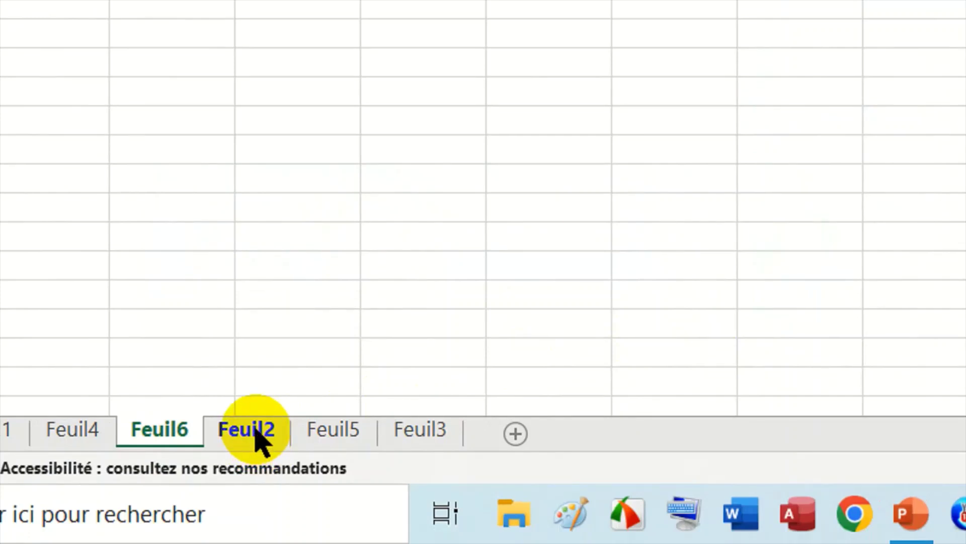
Copy the yellow Feuille 2 banner on Feuil2.
left_click(247, 430)
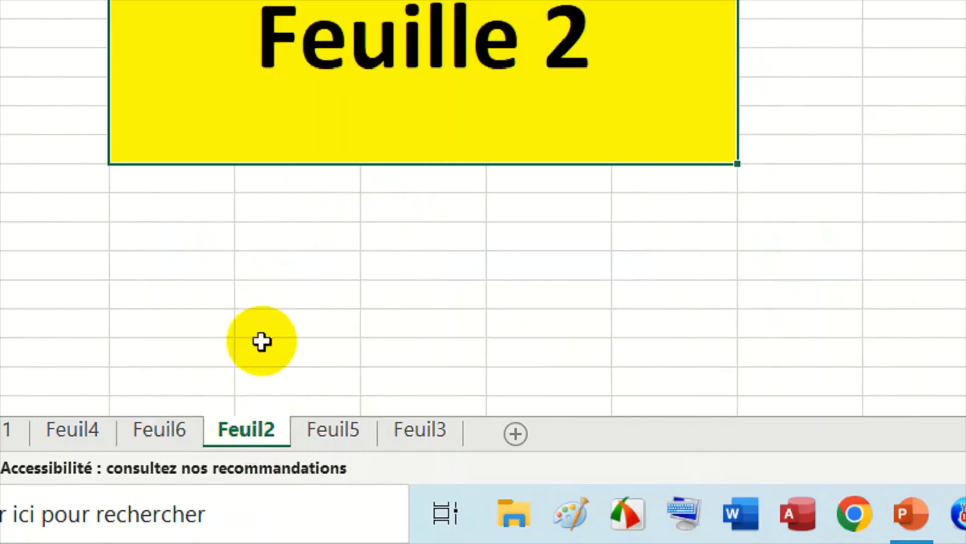
right_click(312, 116)
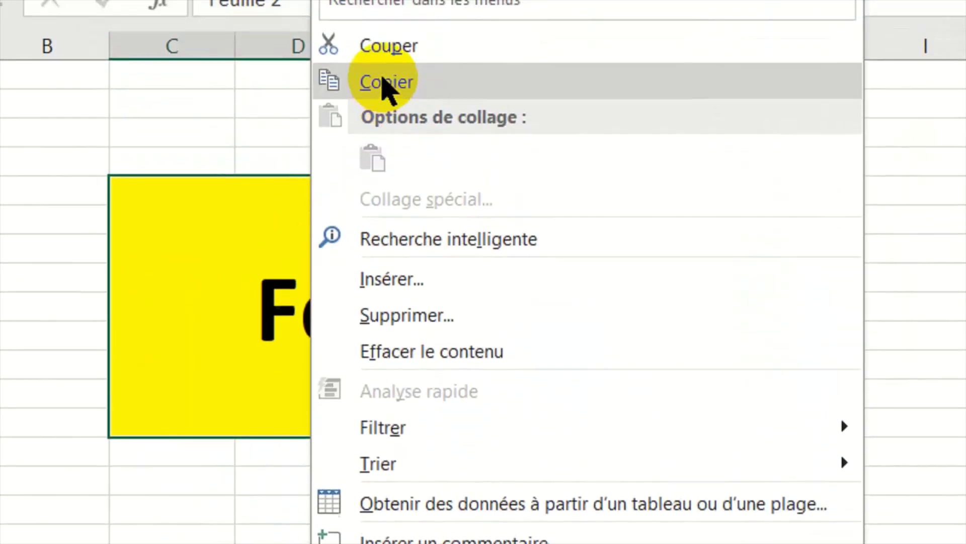
left_click(391, 90)
Paste the banner onto Feuil6 and relabel it 'Feuille 6'.
left_click(235, 430)
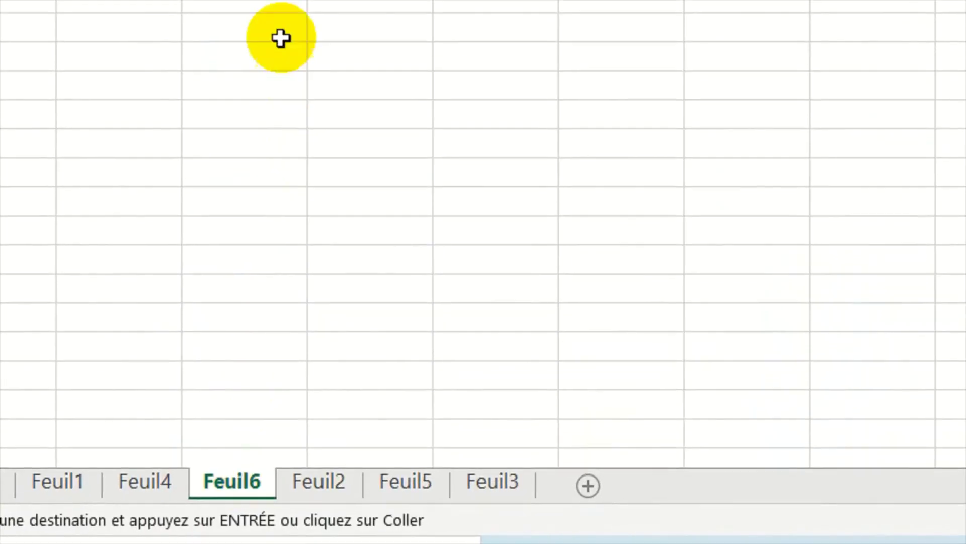
left_click(239, 119)
right_click(240, 133)
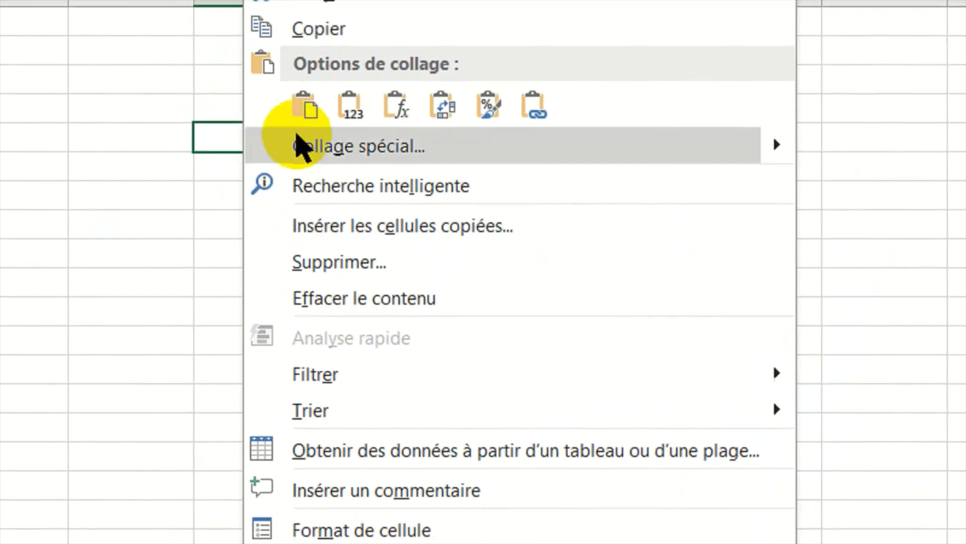
left_click(305, 103)
double_click(655, 293)
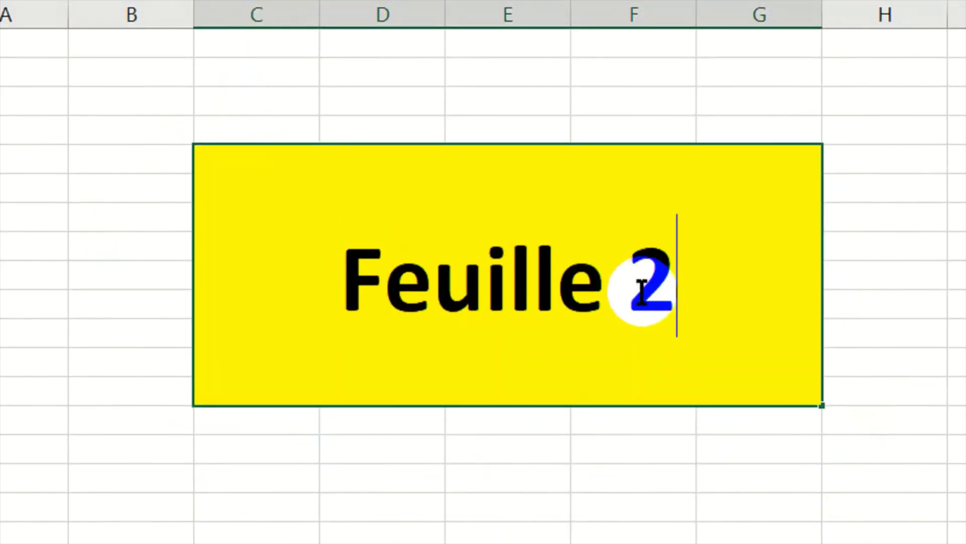
double_click(657, 293)
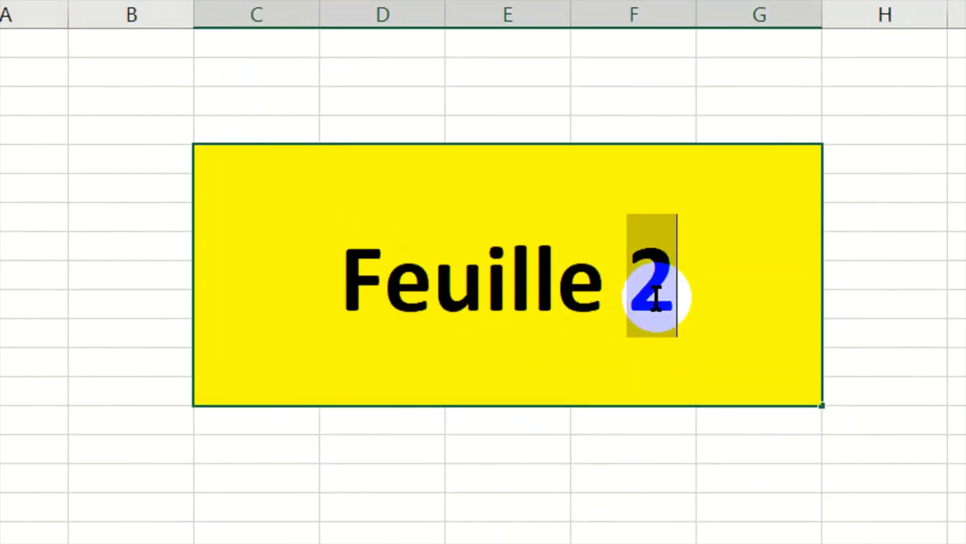
type("6")
left_click(475, 475)
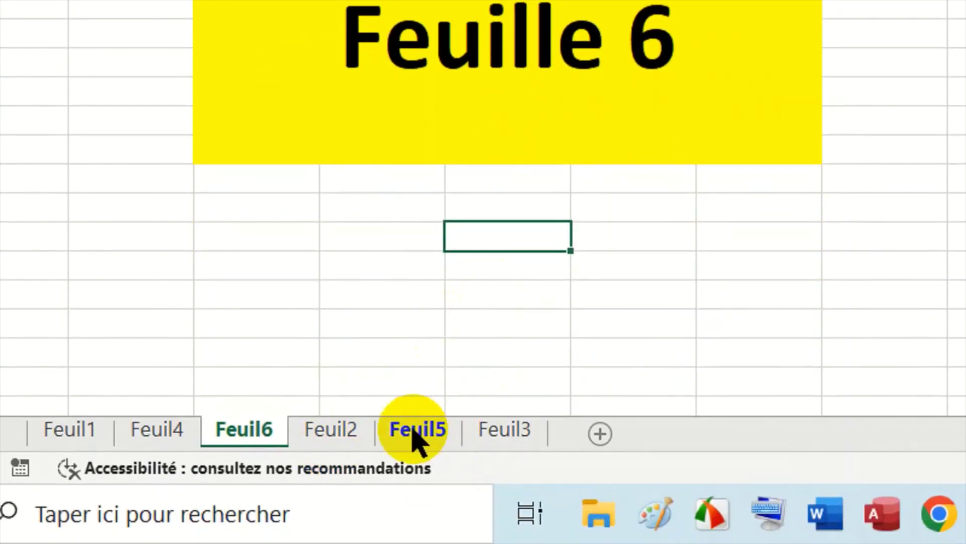
Insert a new blank worksheet Feuil7 before Feuil3.
left_click(485, 439)
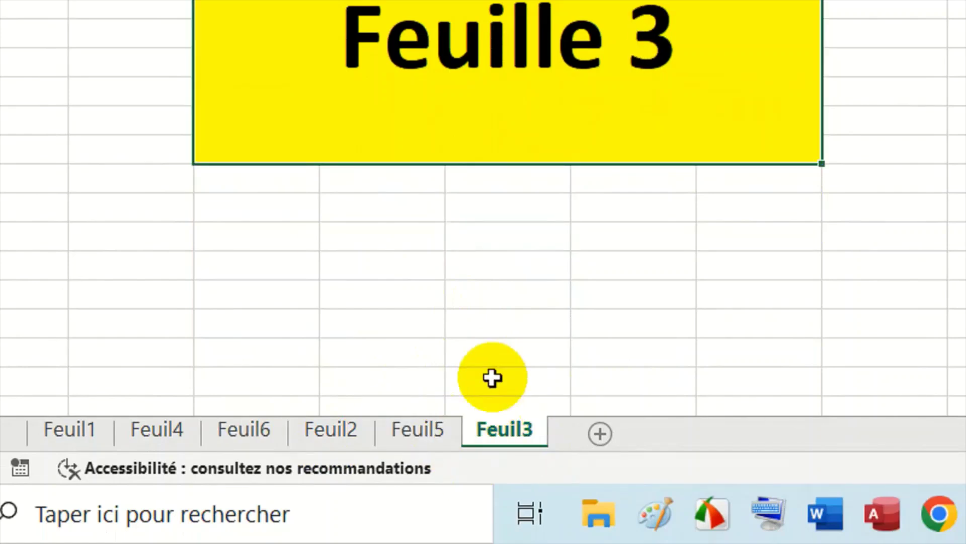
right_click(505, 437)
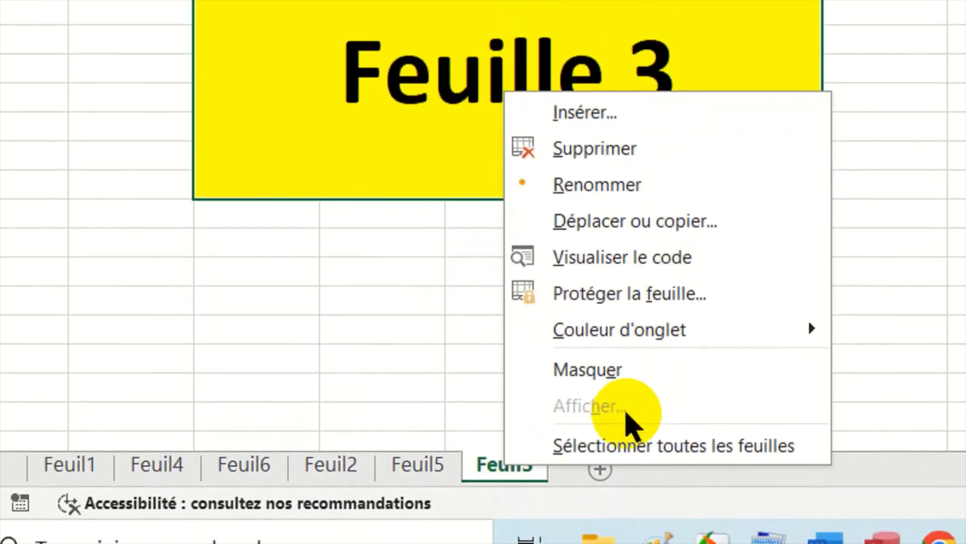
left_click(633, 125)
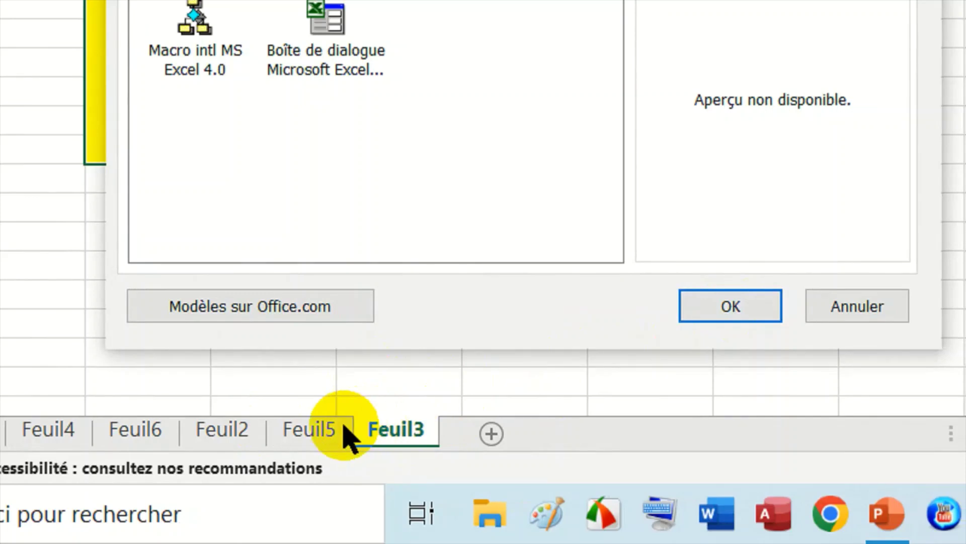
left_click(720, 308)
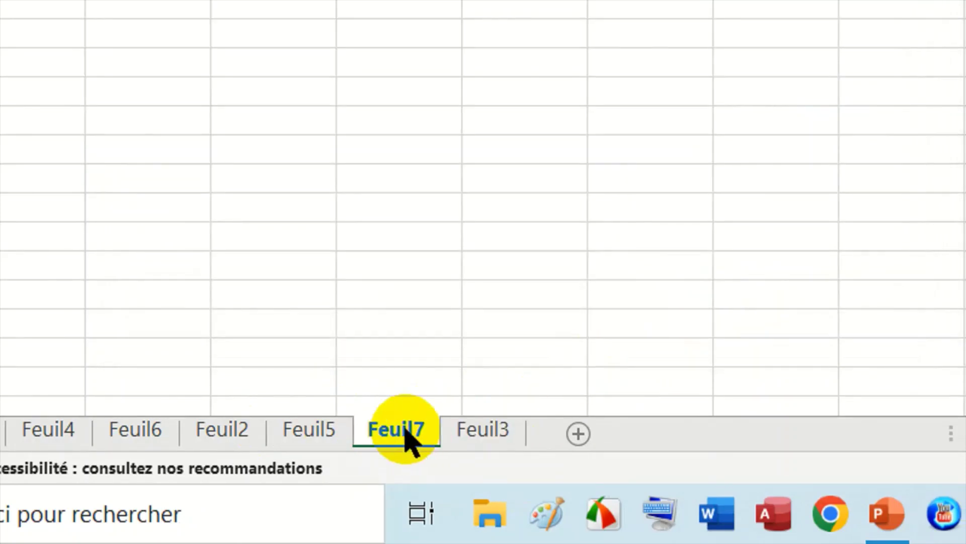
Copy the yellow Feuille 3 banner from Feuil3 and paste it at cell C5 on Feuil7.
left_click(486, 429)
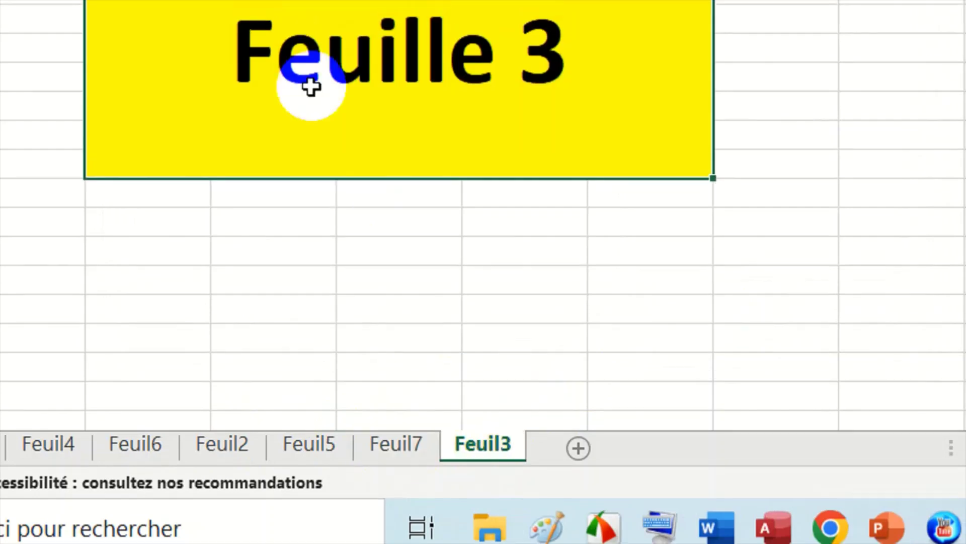
right_click(312, 104)
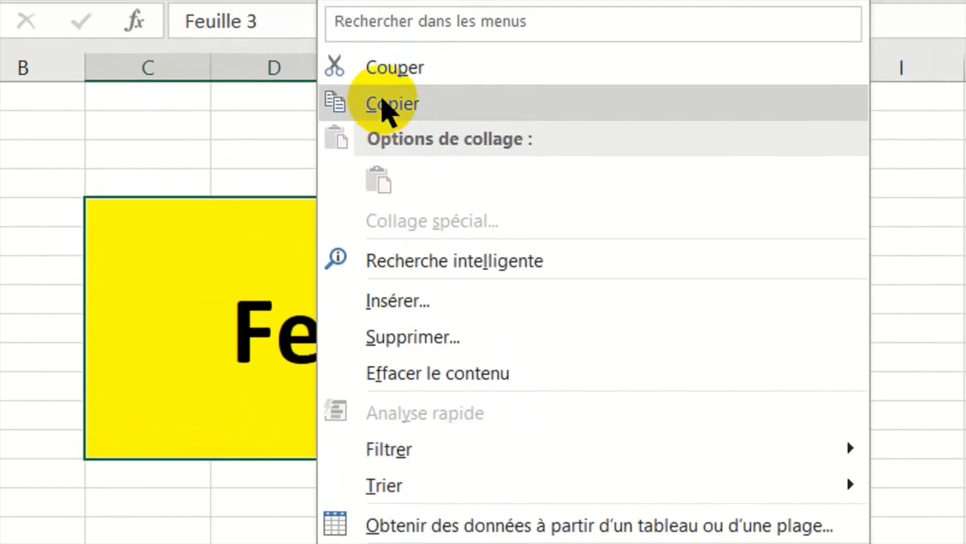
left_click(375, 29)
left_click(396, 439)
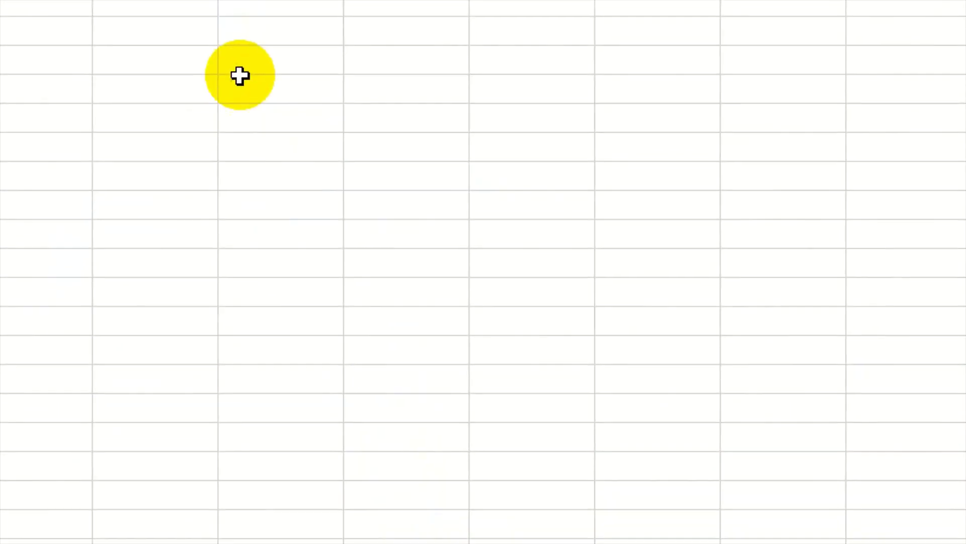
left_click(237, 136)
right_click(237, 136)
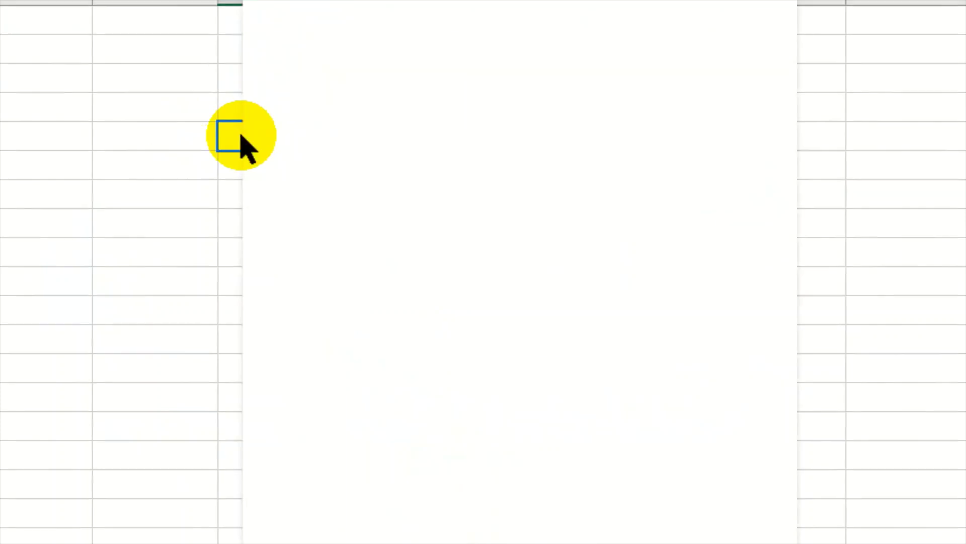
left_click(252, 101)
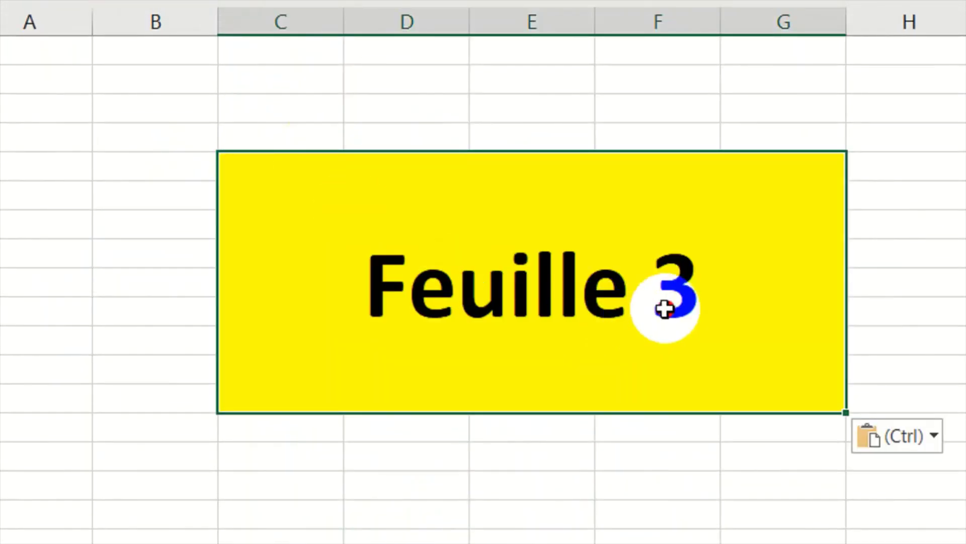
Change the pasted banner text from Feuille 3 to Feuille 7.
double_click(665, 306)
left_click_drag(664, 306, 700, 308)
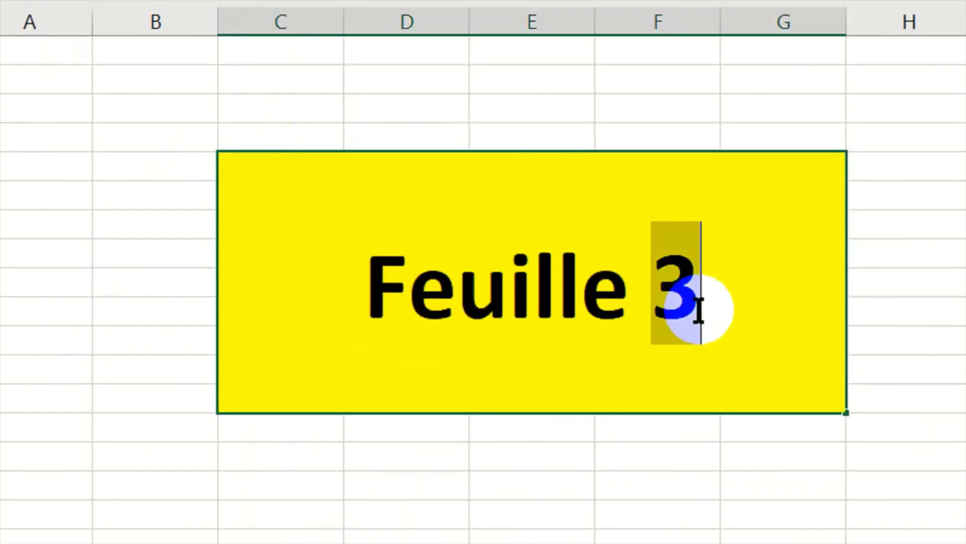
type("7")
left_click(370, 482)
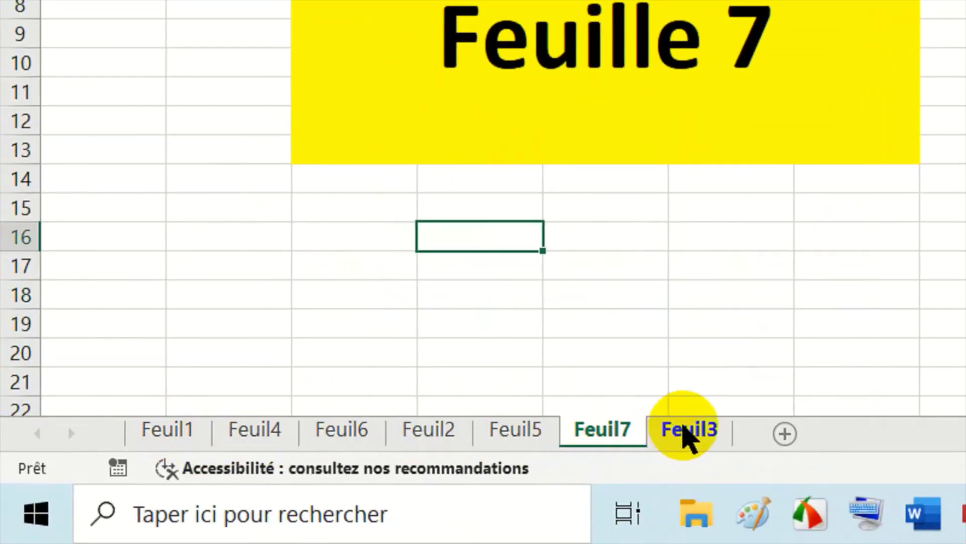
left_click(725, 132)
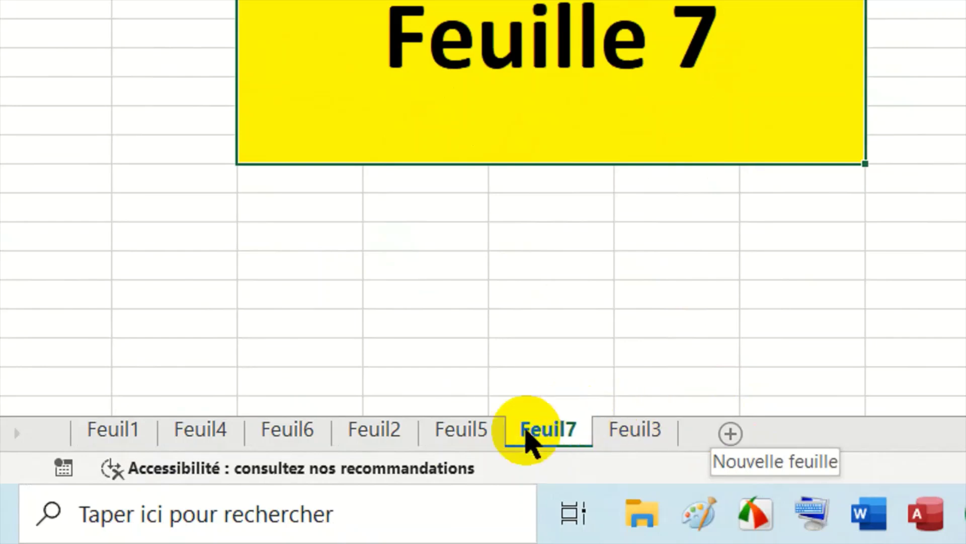
Bring up the Feuil5 tab menu and dismiss it without choosing any option.
right_click(477, 428)
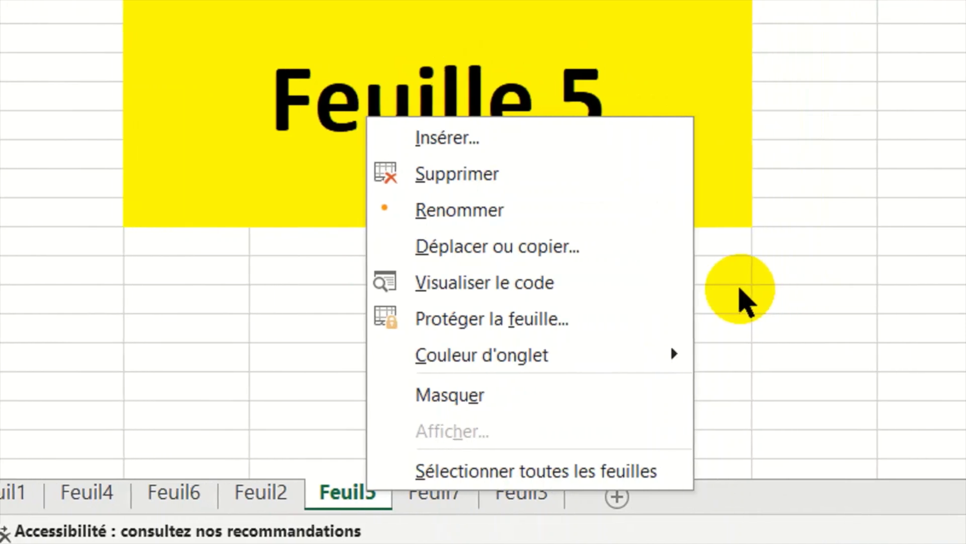
left_click(737, 288)
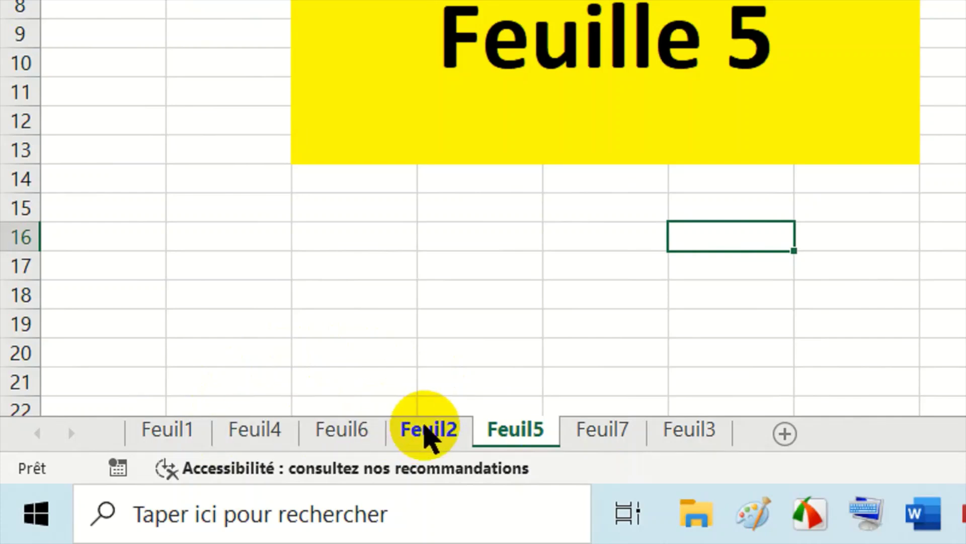
Move sheet Feuil2 to sit right after Feuil1, then view Feuil1 and Feuil2.
left_click_drag(428, 435, 427, 430)
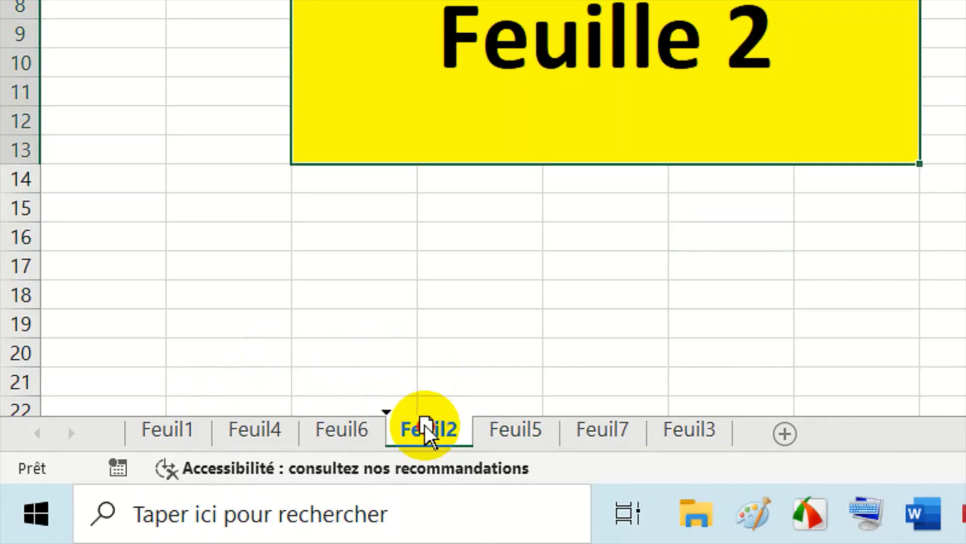
left_click_drag(425, 428, 361, 417)
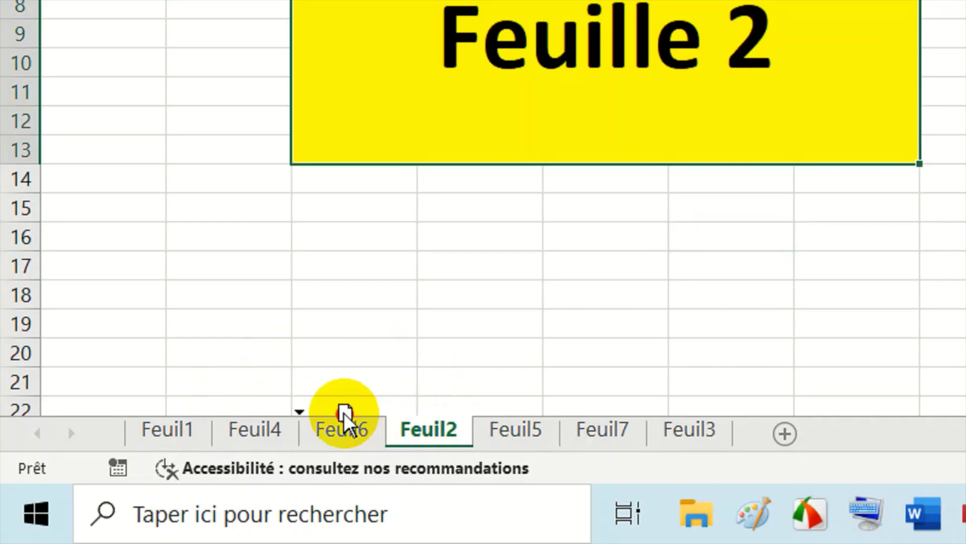
mouse_move(345, 417)
left_mouse_down()
mouse_move(292, 416)
mouse_move(658, 409)
mouse_move(381, 410)
mouse_move(334, 400)
mouse_move(259, 410)
left_mouse_up()
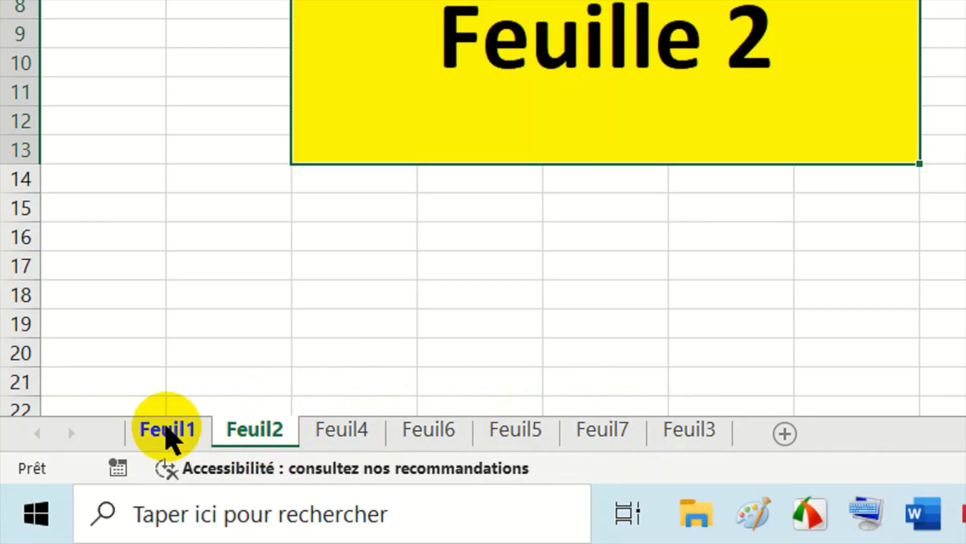
left_click(166, 430)
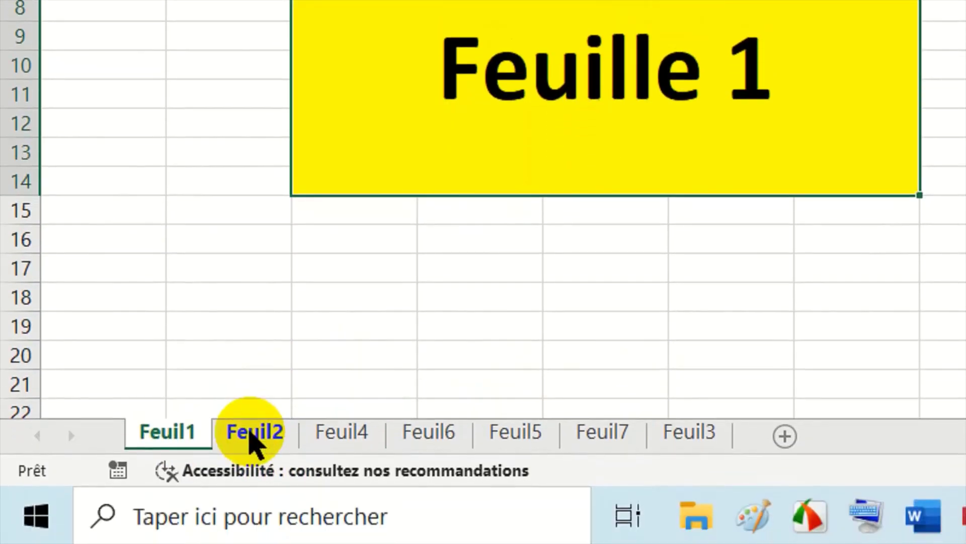
left_click(255, 475)
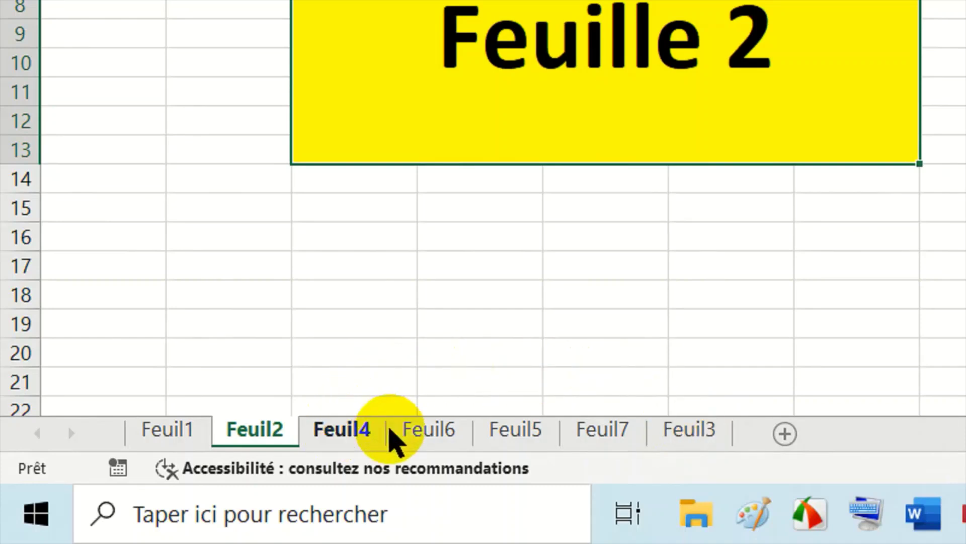
Move sheet Feuil3 left so it sits between Feuil2 and Feuil4.
left_click(685, 436)
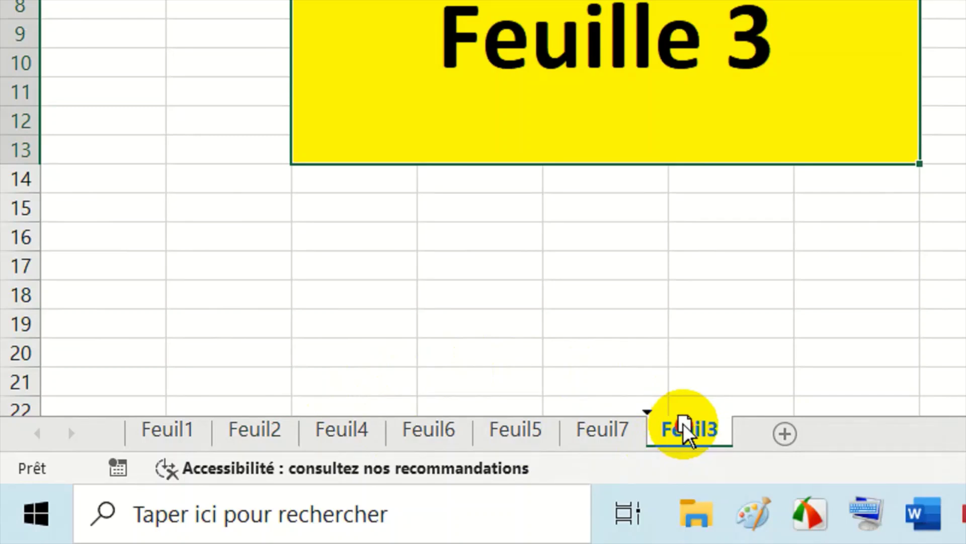
left_click_drag(685, 425, 471, 410)
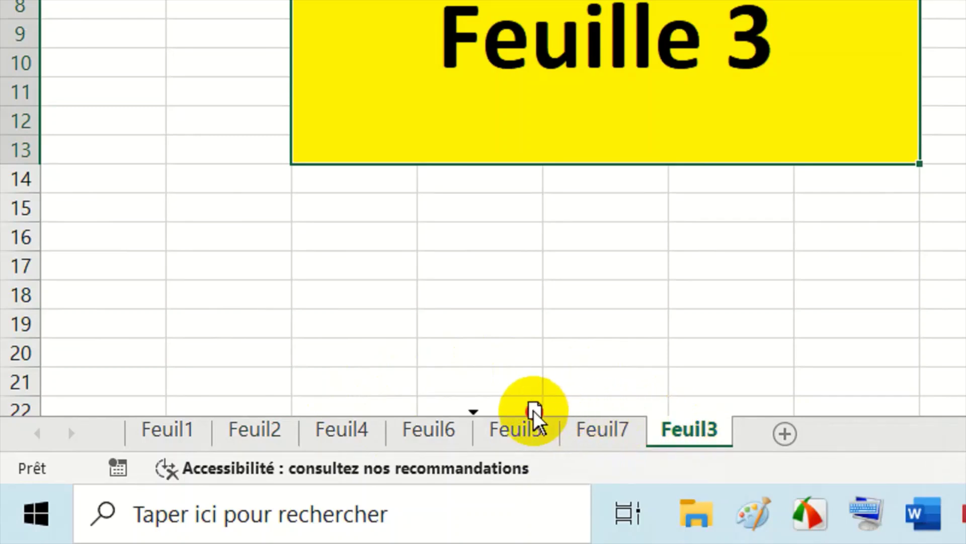
left_click_drag(471, 410, 368, 411)
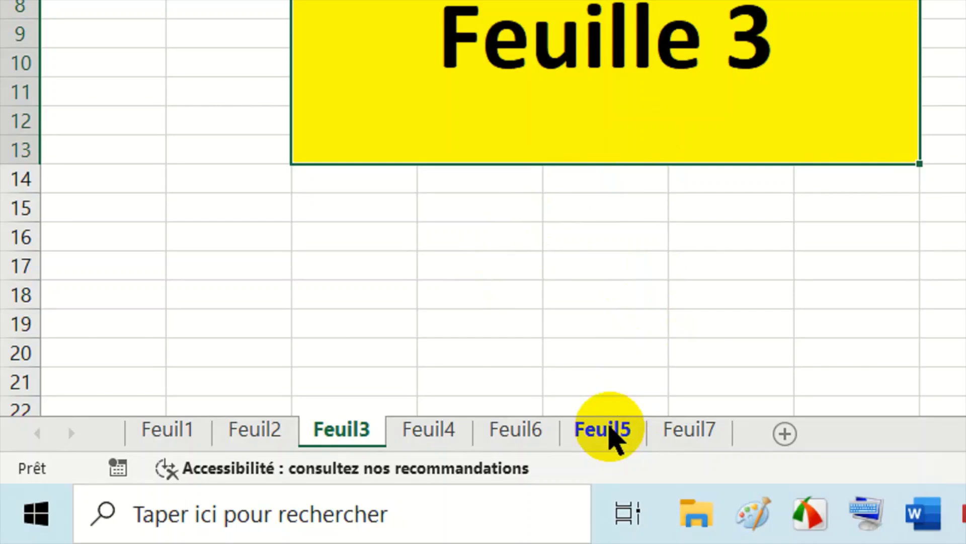
Use Déplacer ou copier to place Feuil5 before Feuil6 in the sheet order.
right_click(610, 428)
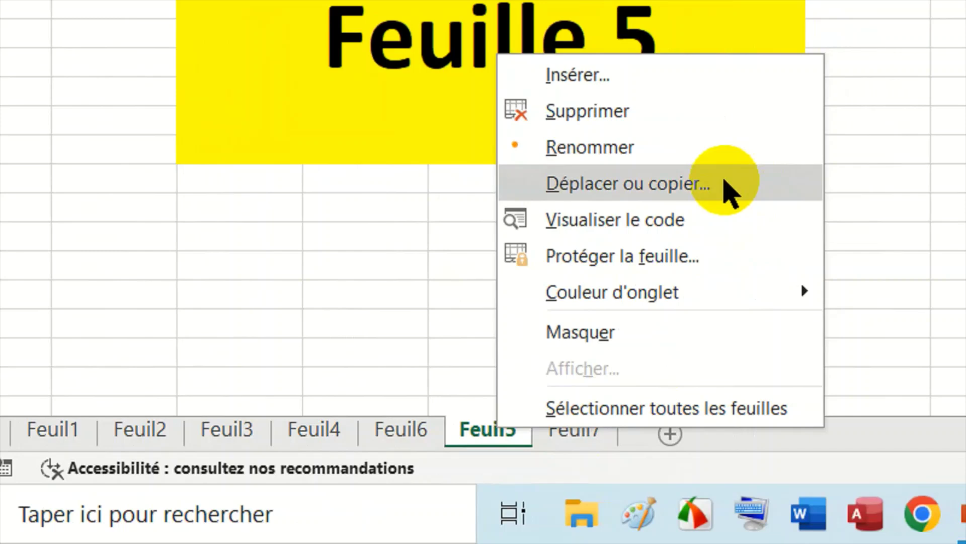
left_click(725, 182)
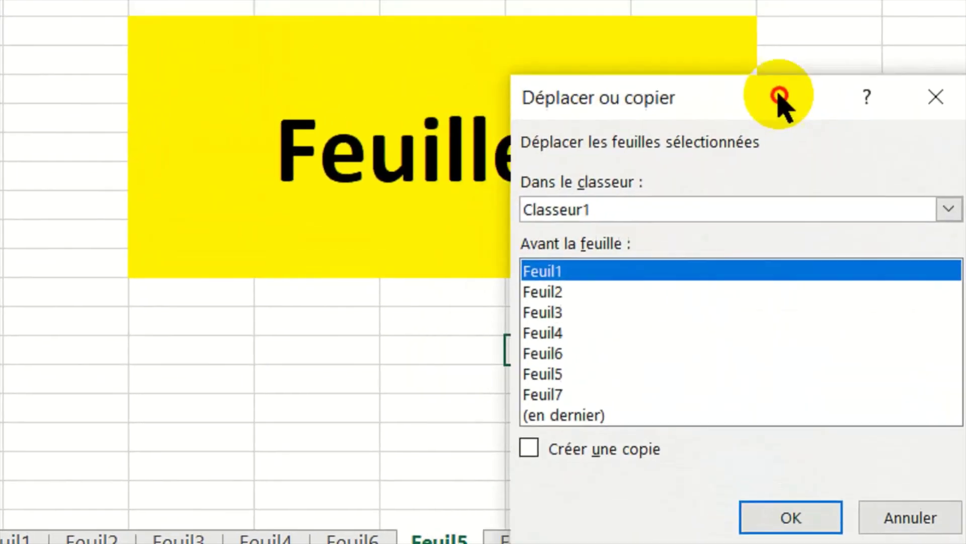
left_click_drag(780, 95, 785, 65)
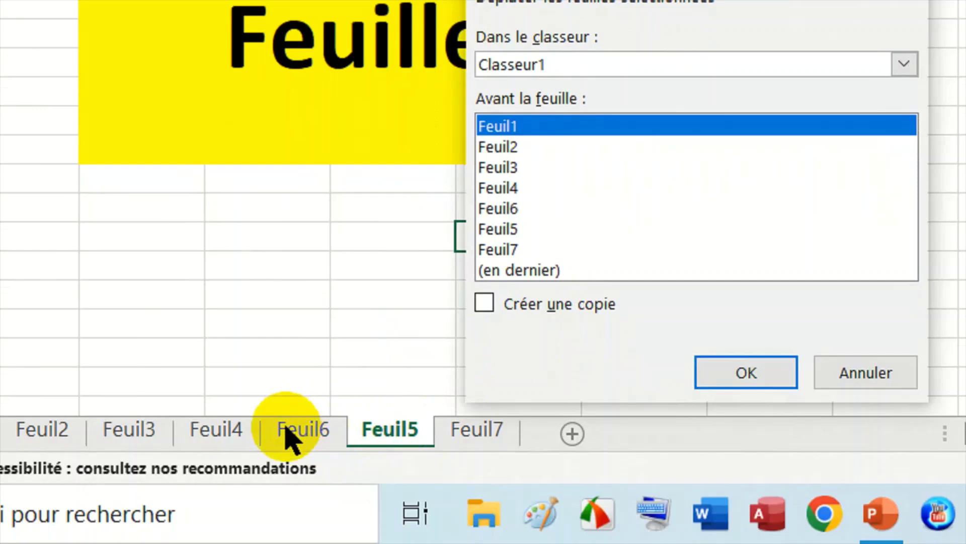
left_click(512, 208)
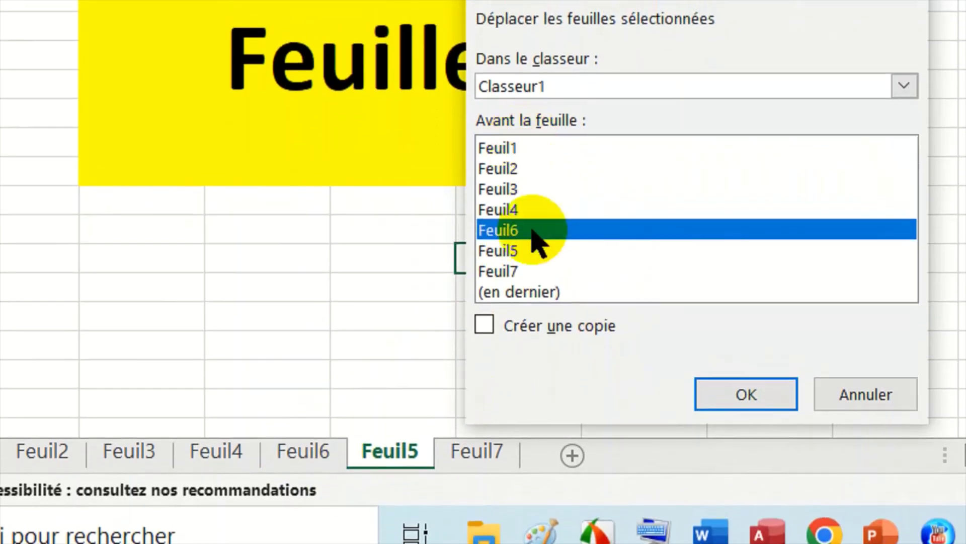
left_click(526, 151)
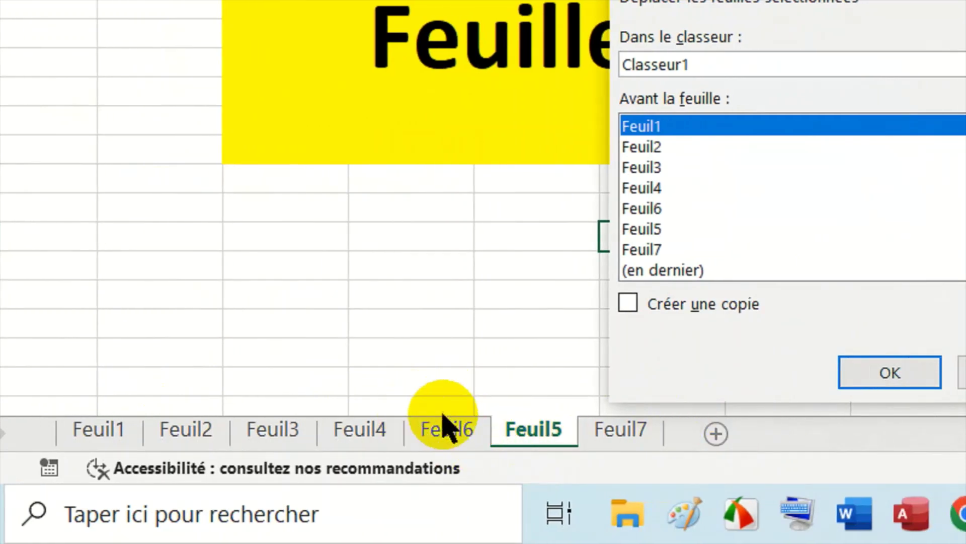
left_click(653, 208)
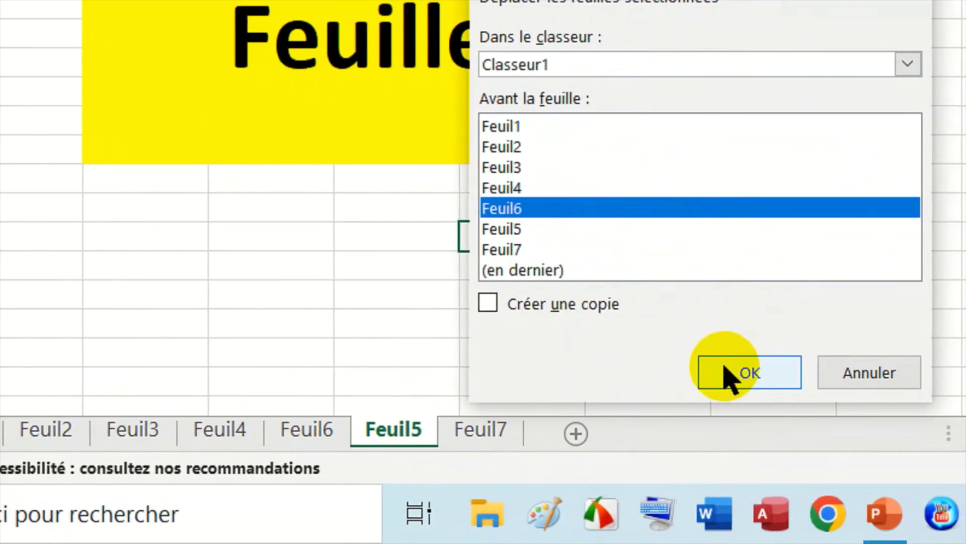
left_click(726, 368)
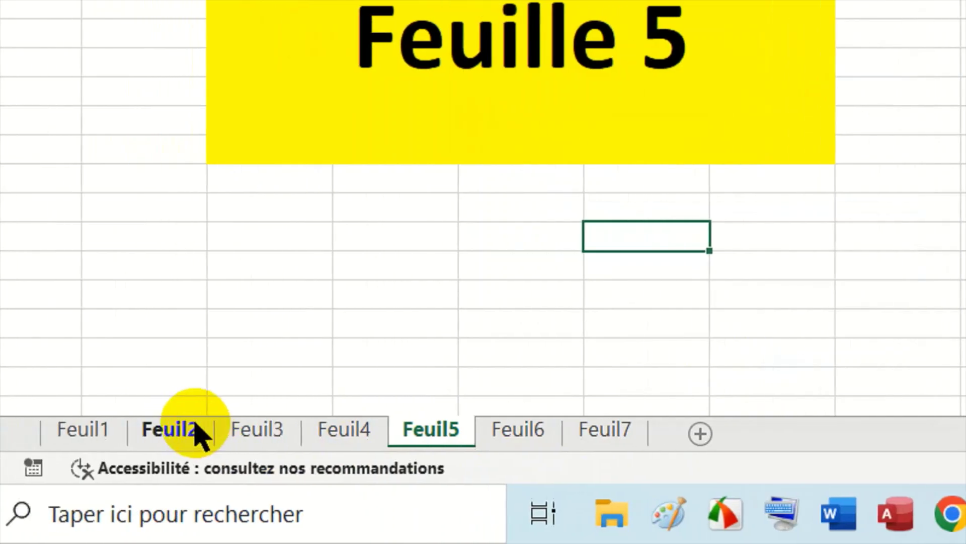
Add a new sheet after Feuil2 and copy the yellow Feuille 3 banner.
left_click(227, 432)
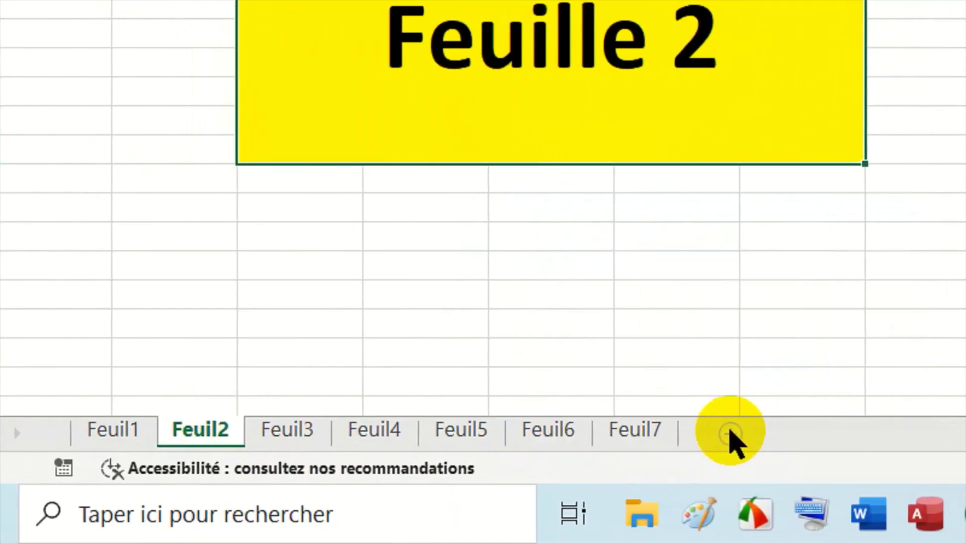
left_click(729, 431)
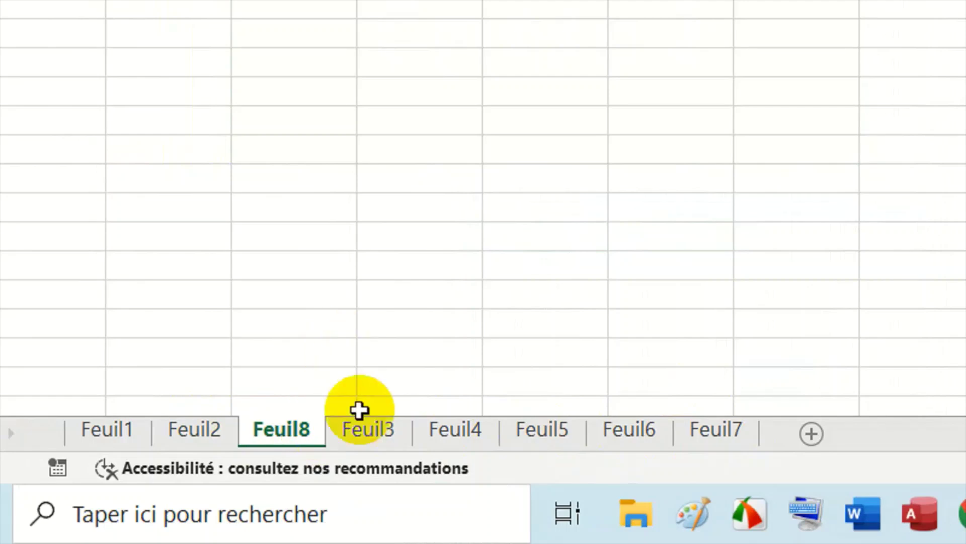
left_click(367, 433)
right_click(502, 108)
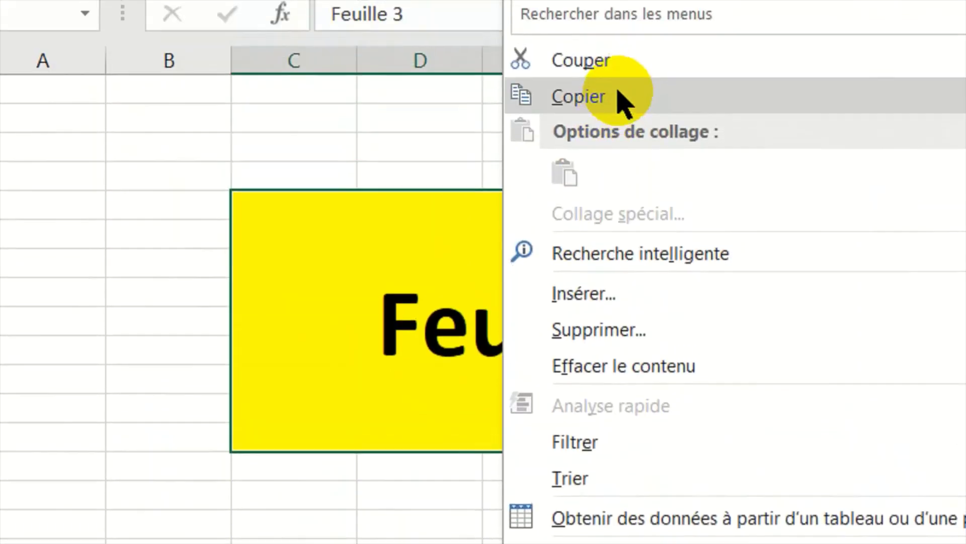
left_click(623, 97)
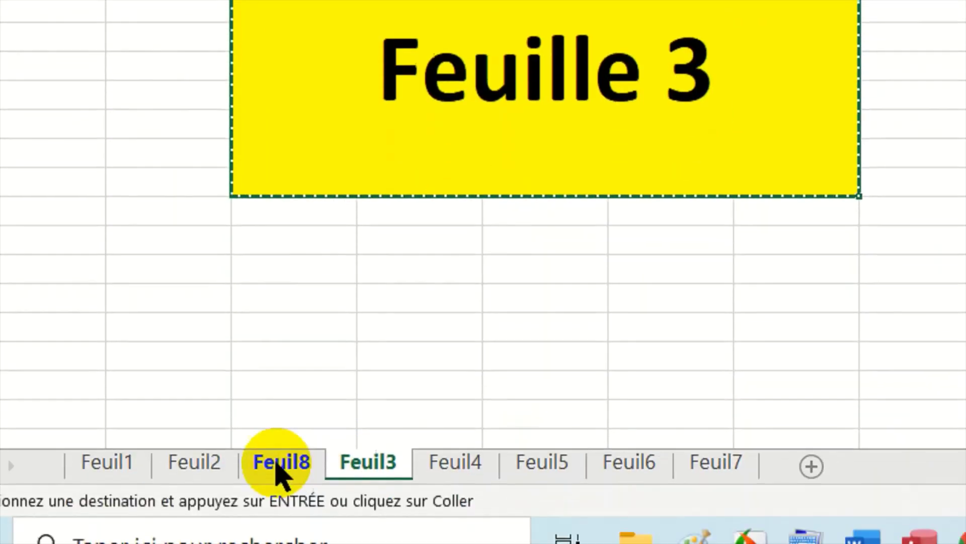
Paste the banner into the new Feuil8 sheet and change its text to Feuille 8.
left_click(278, 432)
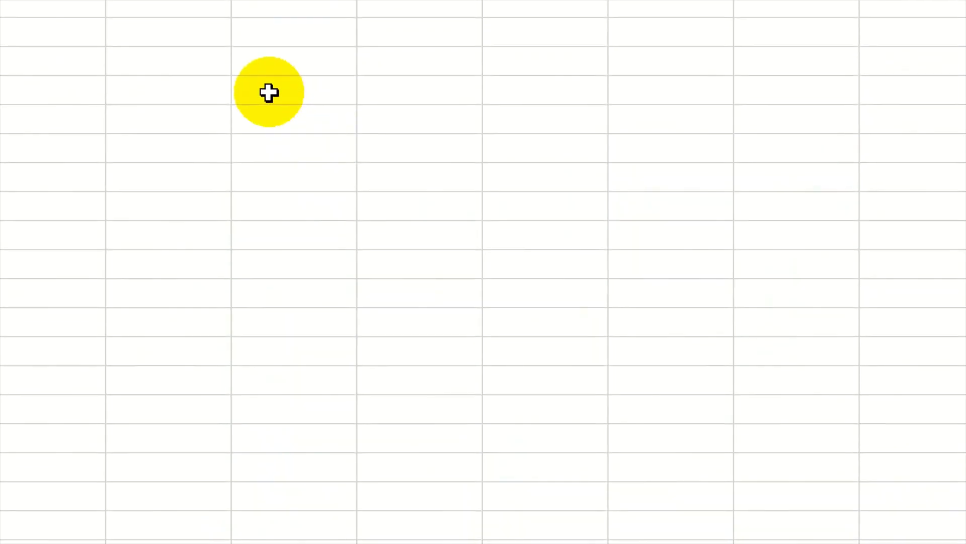
left_click(267, 122)
right_click(271, 141)
left_click(334, 107)
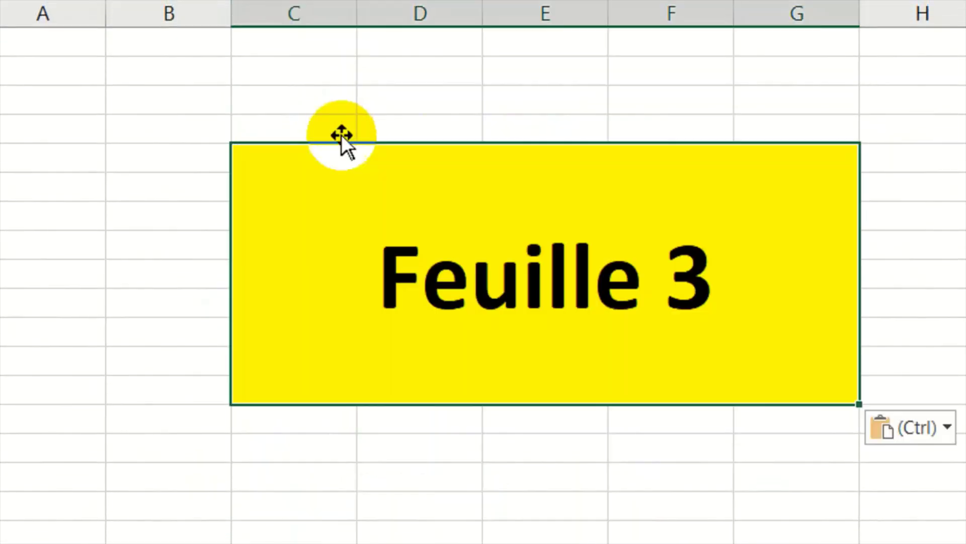
left_click_drag(686, 292, 723, 297)
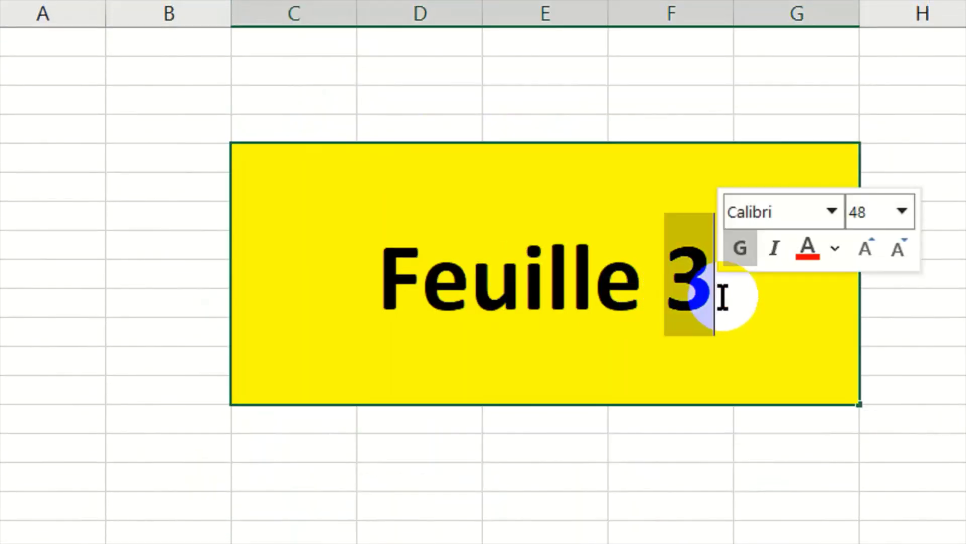
type("8")
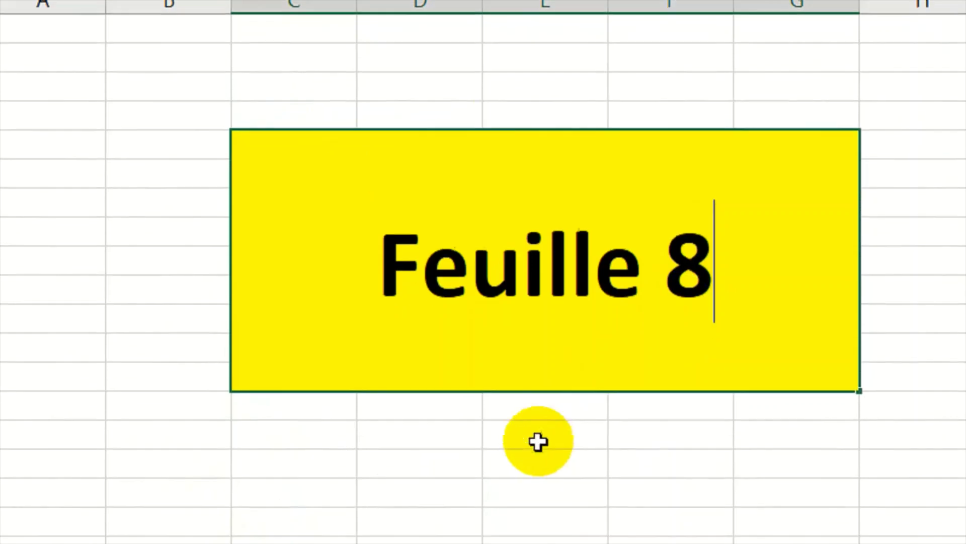
left_click(537, 443)
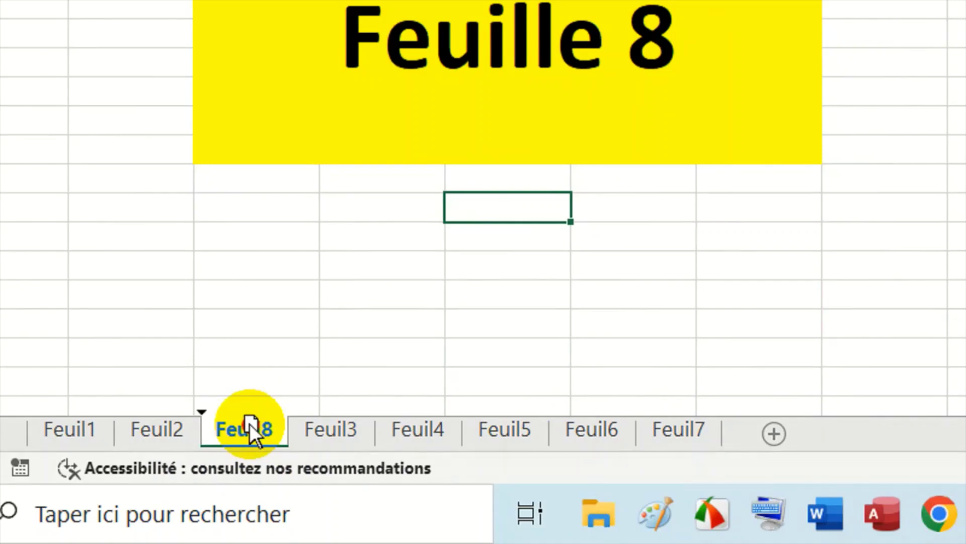
Move Feuil8 to the end of the workbook via Déplacer ou copier with (en dernier).
mouse_move(250, 424)
left_mouse_down()
mouse_move(726, 426)
mouse_move(359, 427)
left_mouse_up()
left_click_drag(259, 426, 259, 433)
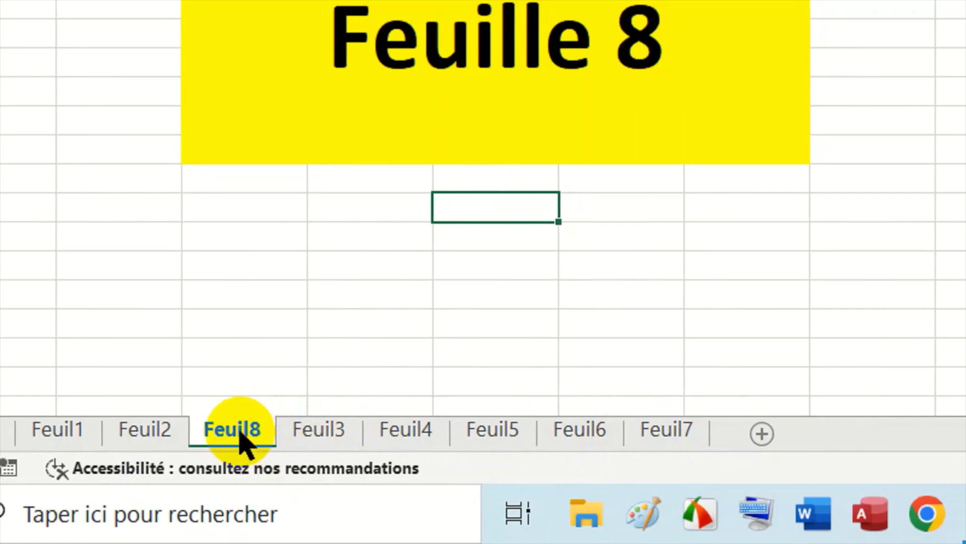
right_click(248, 432)
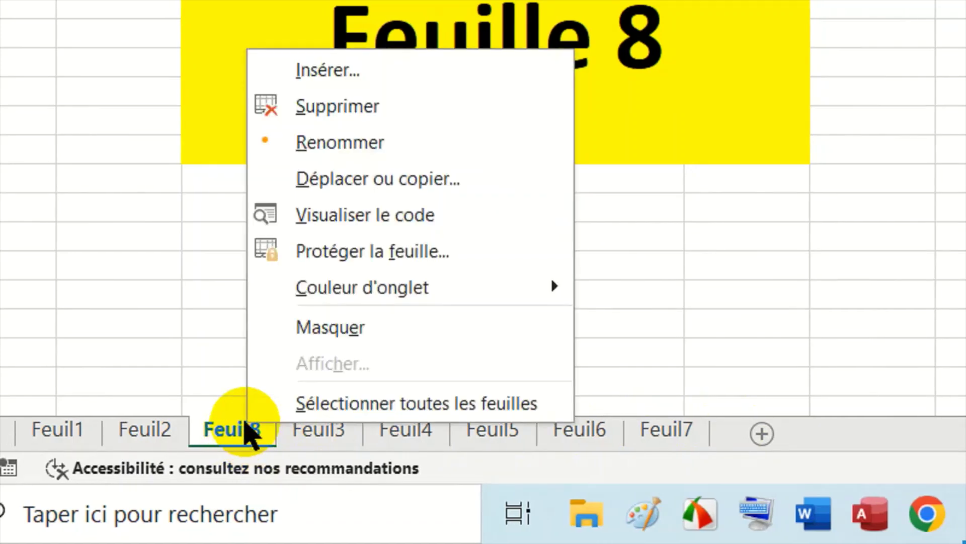
left_click(449, 176)
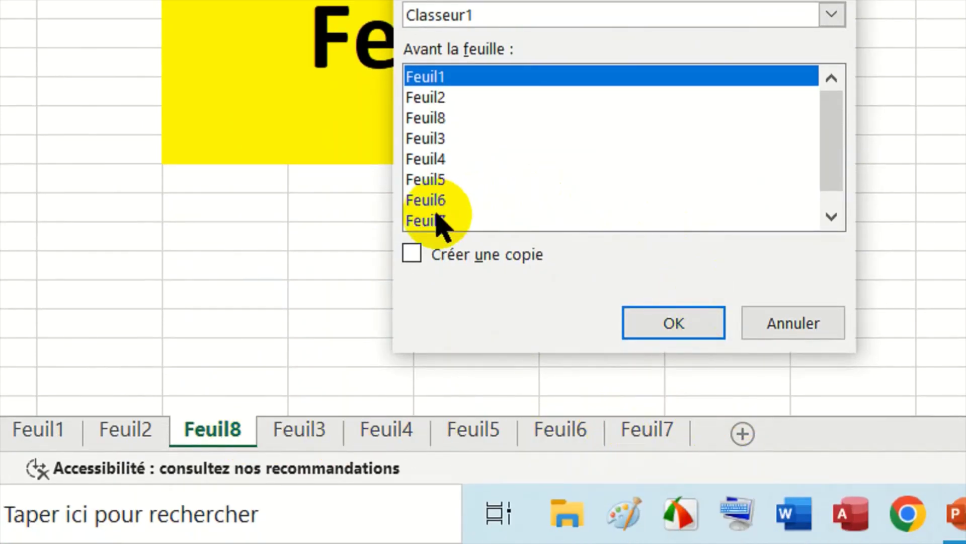
left_click(439, 220)
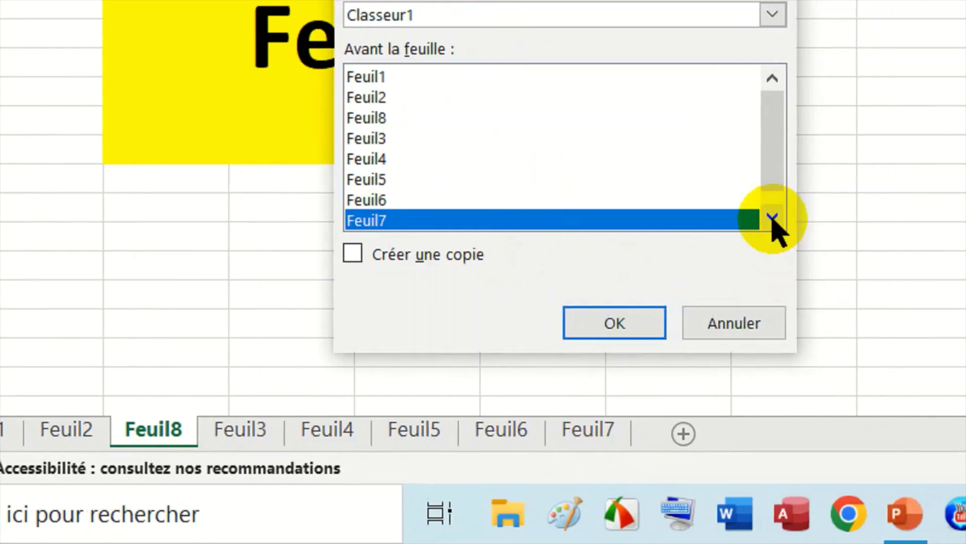
left_click(735, 218)
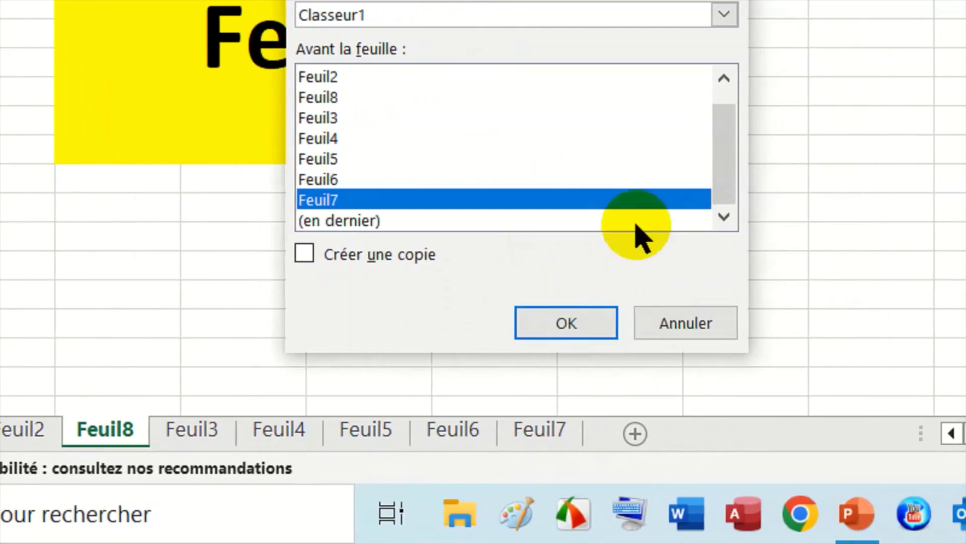
left_click(361, 222)
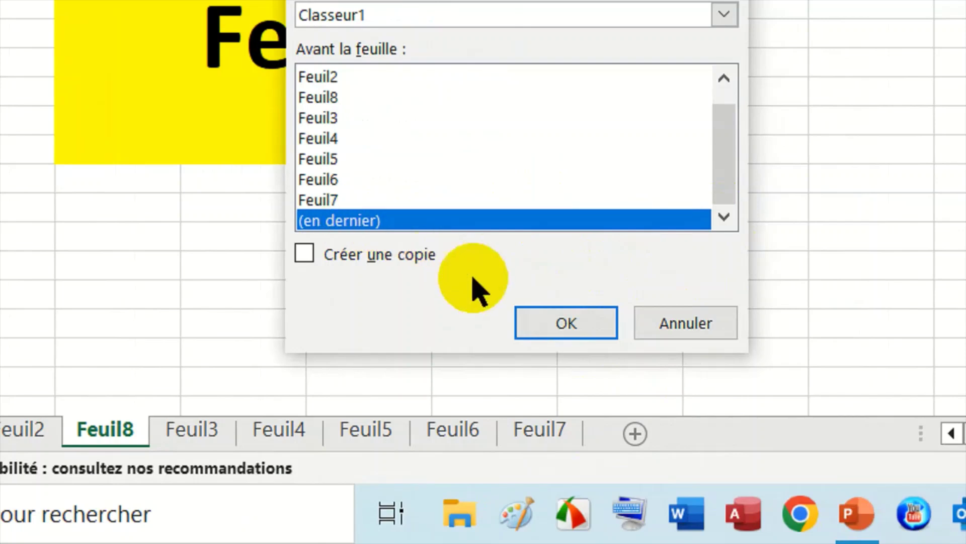
left_click(338, 200)
left_click(352, 159)
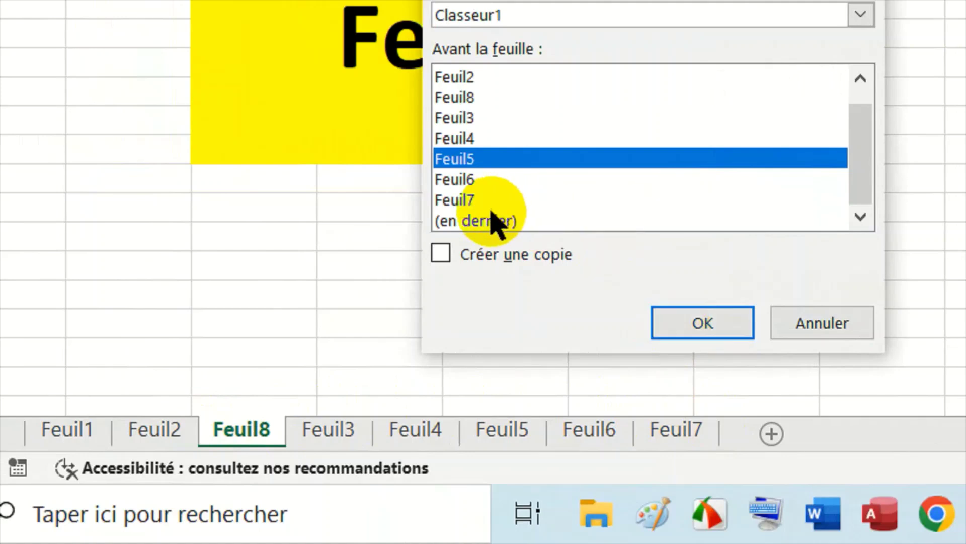
left_click(491, 218)
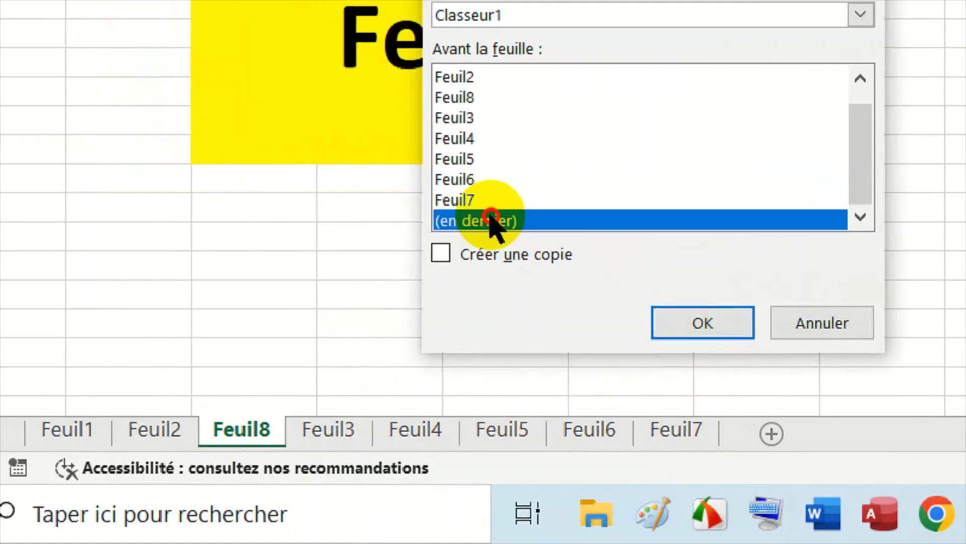
left_click(692, 319)
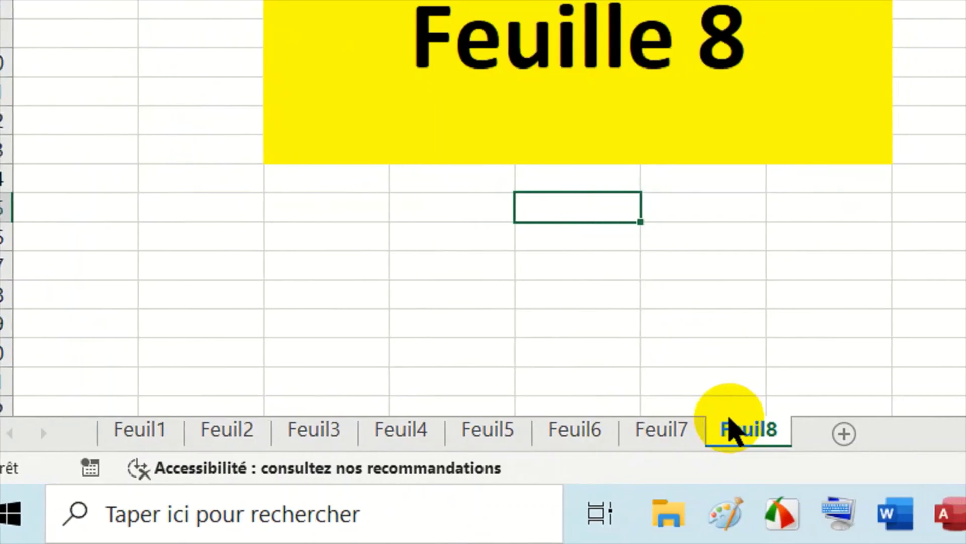
Display Feuil3 and cancel its Déplacer ou copier dialog, leaving the sheet order unchanged.
left_click(628, 151)
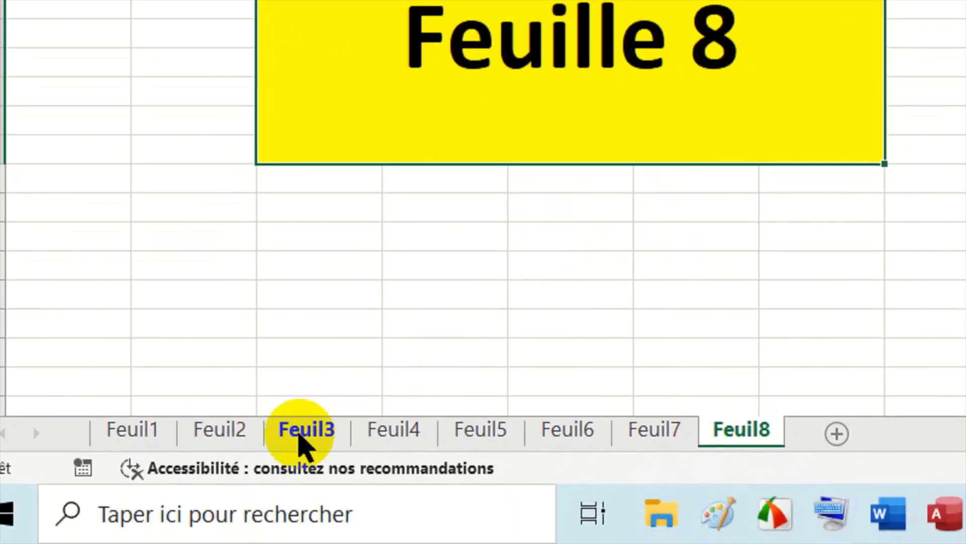
left_click(305, 485)
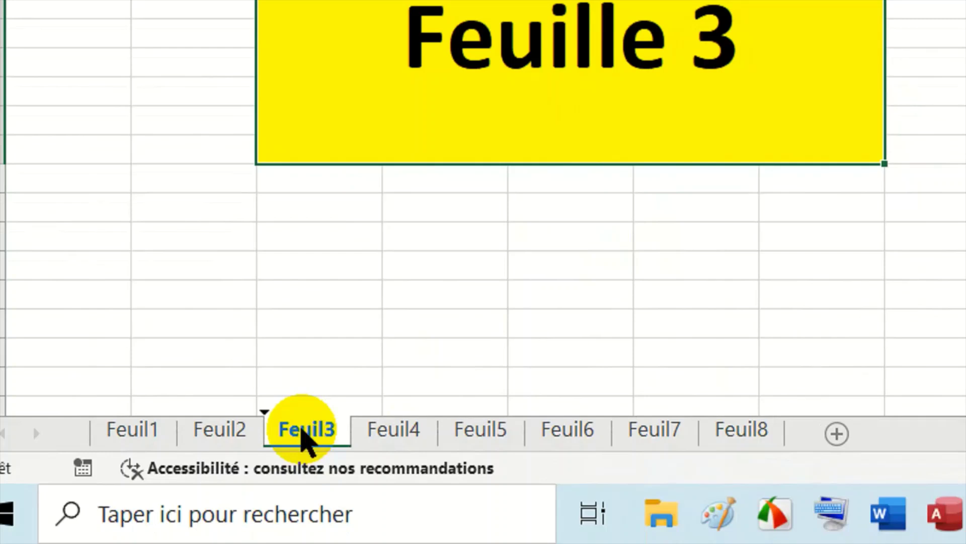
right_click(302, 432)
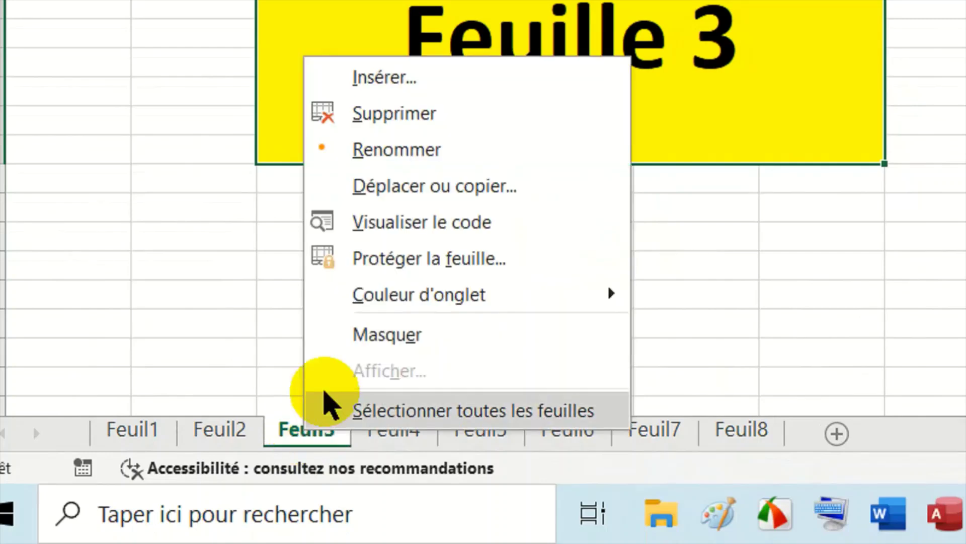
left_click(449, 199)
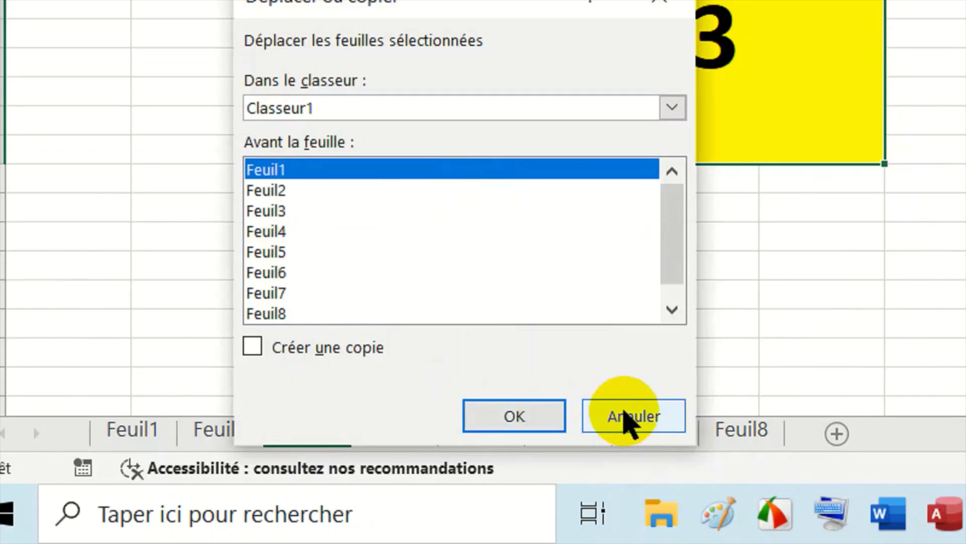
left_click(624, 414)
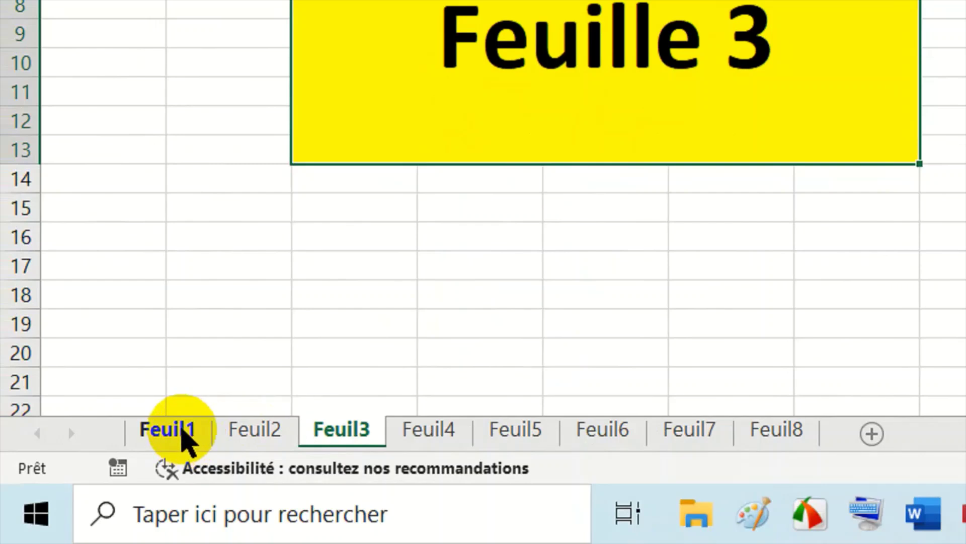
Rename the Feuil1 and Feuil3 tabs to Nom 1 and Nom 3.
double_click(184, 430)
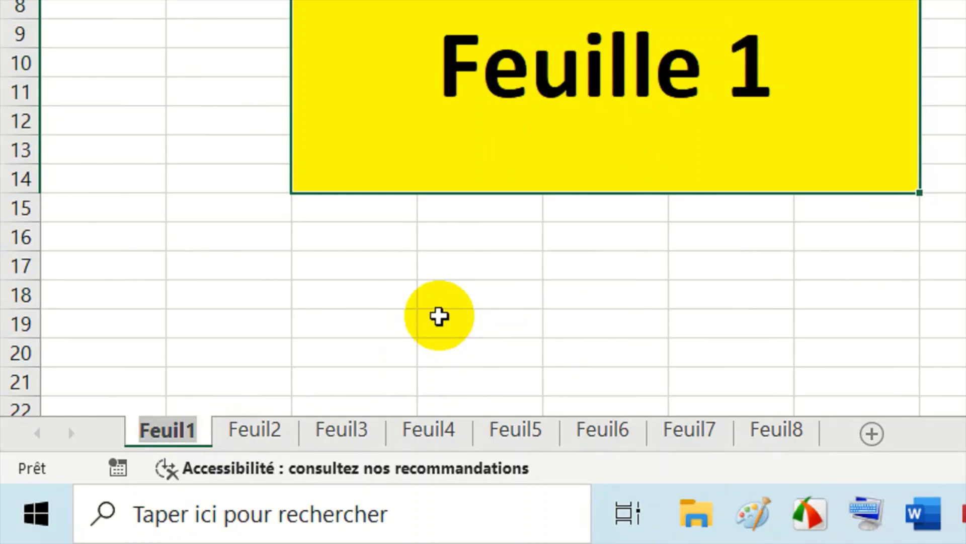
type("No")
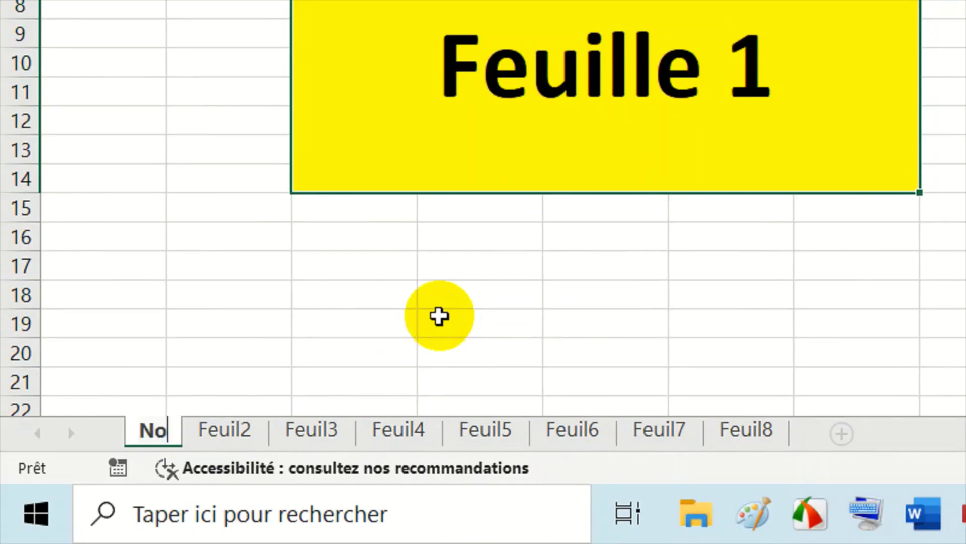
type("m")
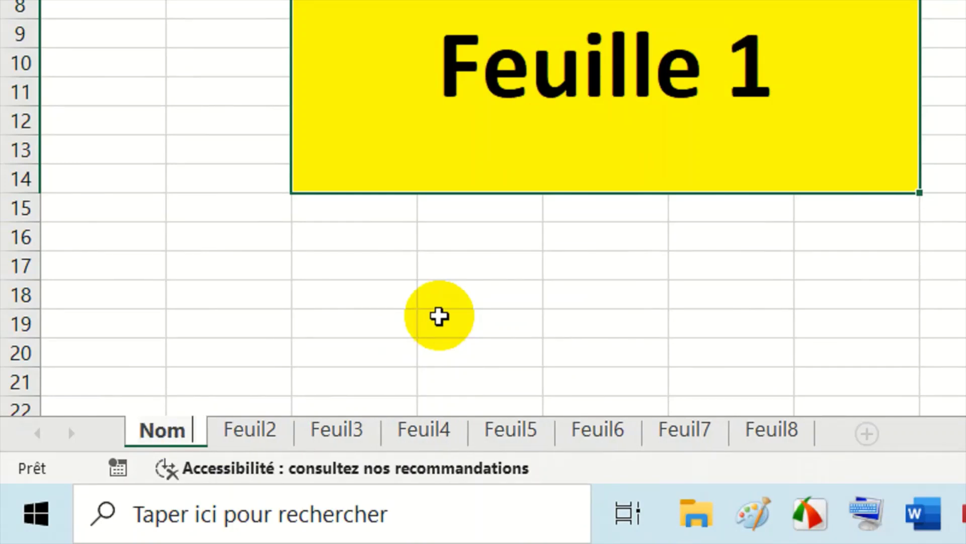
type(" 1")
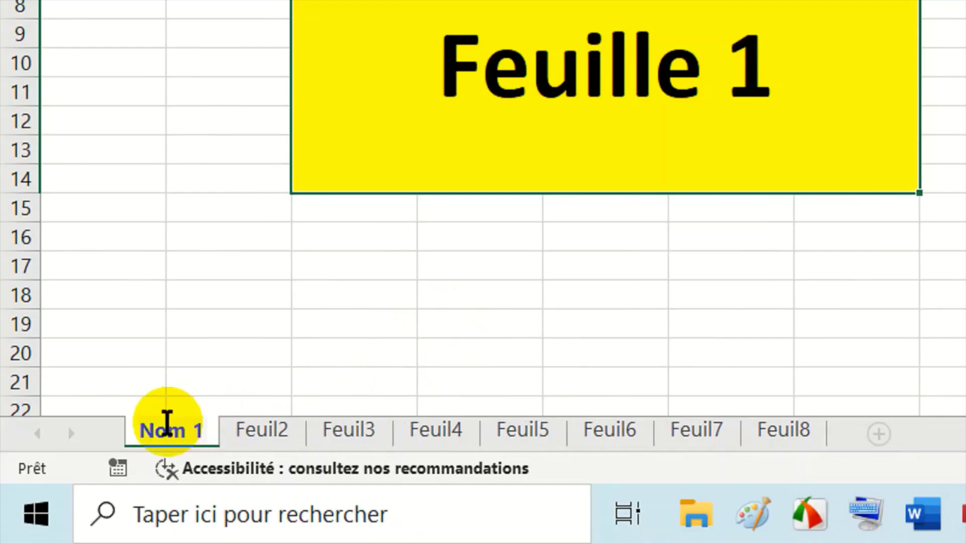
double_click(161, 430)
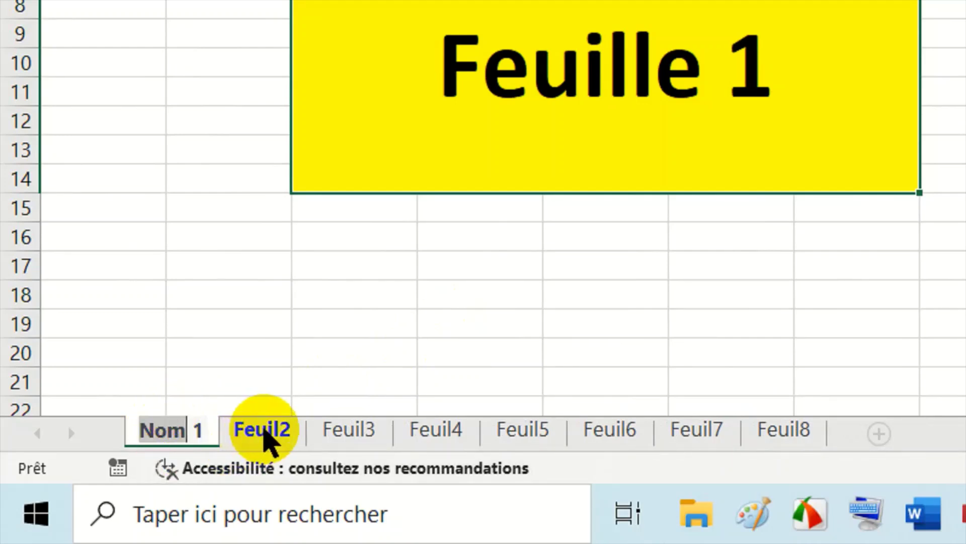
left_click(269, 434)
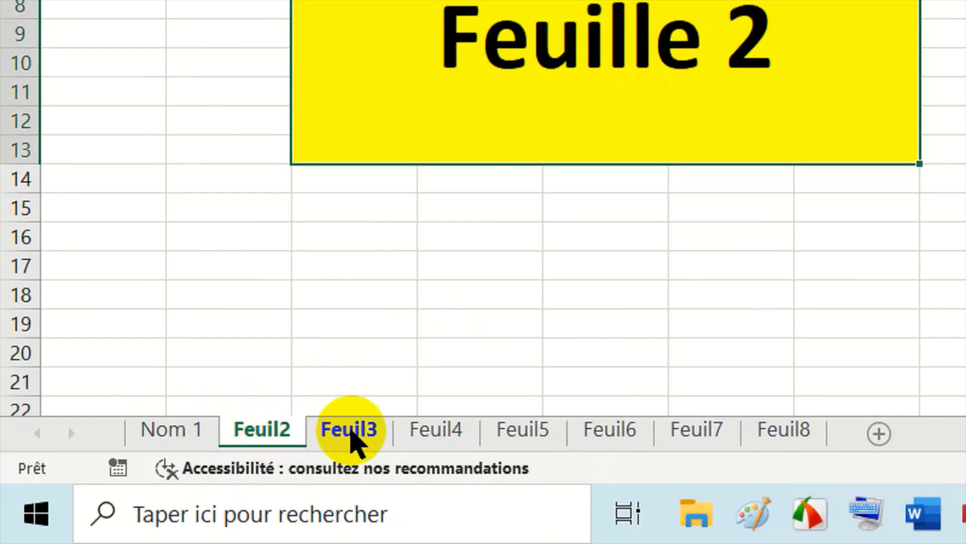
double_click(352, 431)
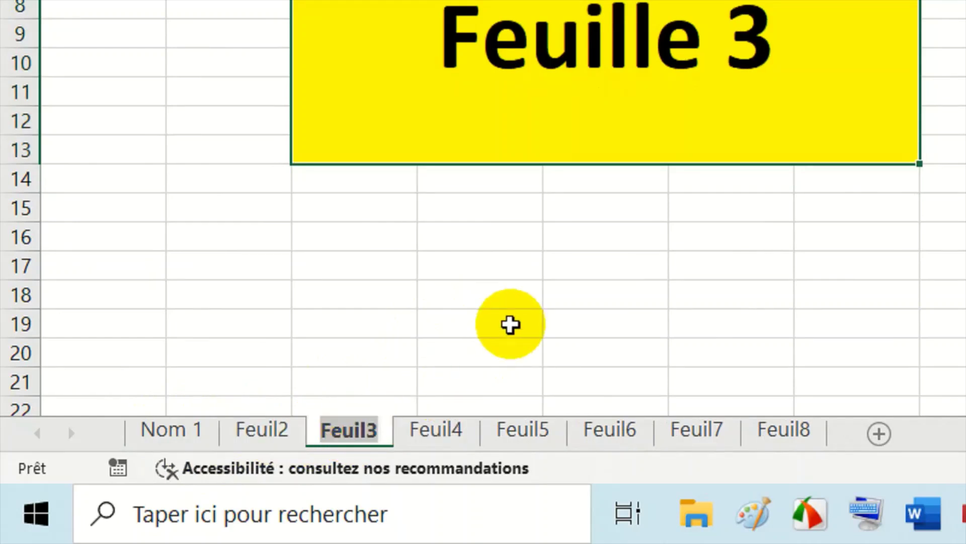
type("Nom")
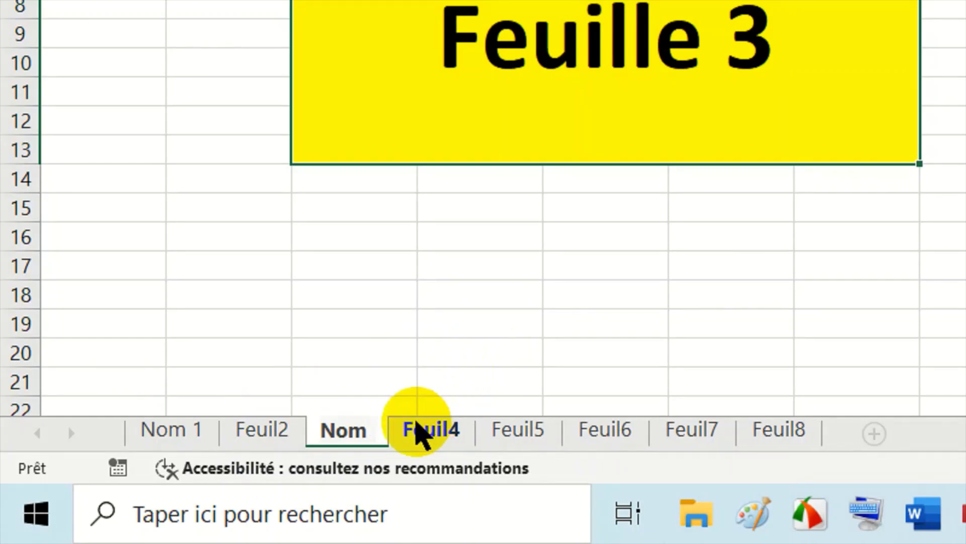
type(" 3")
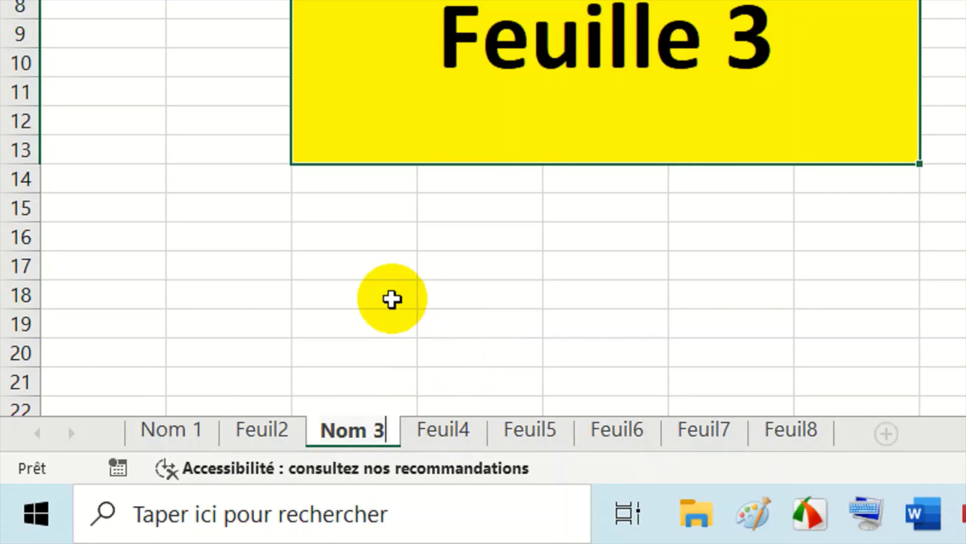
left_click(392, 299)
Rename the Feuil6 tab to Nom 6.
left_click(626, 433)
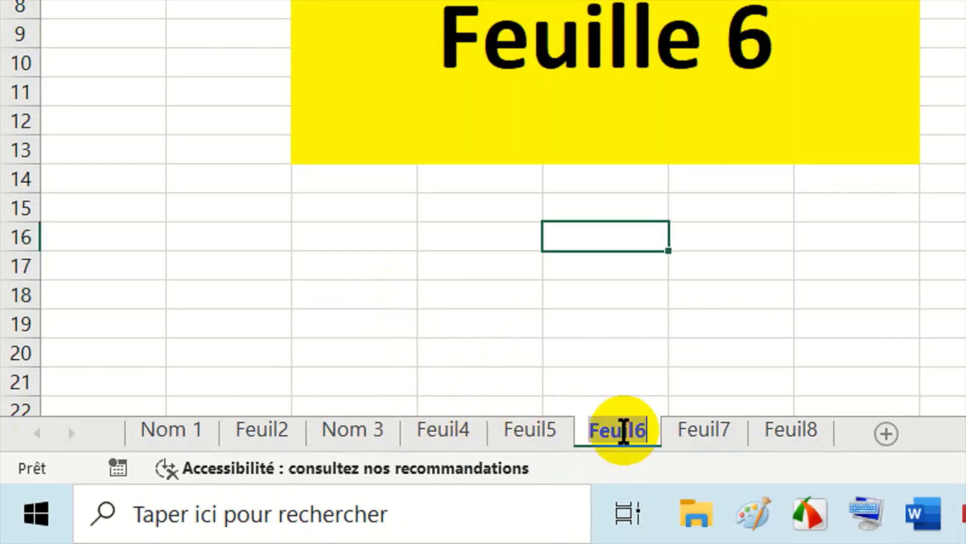
type("Nom")
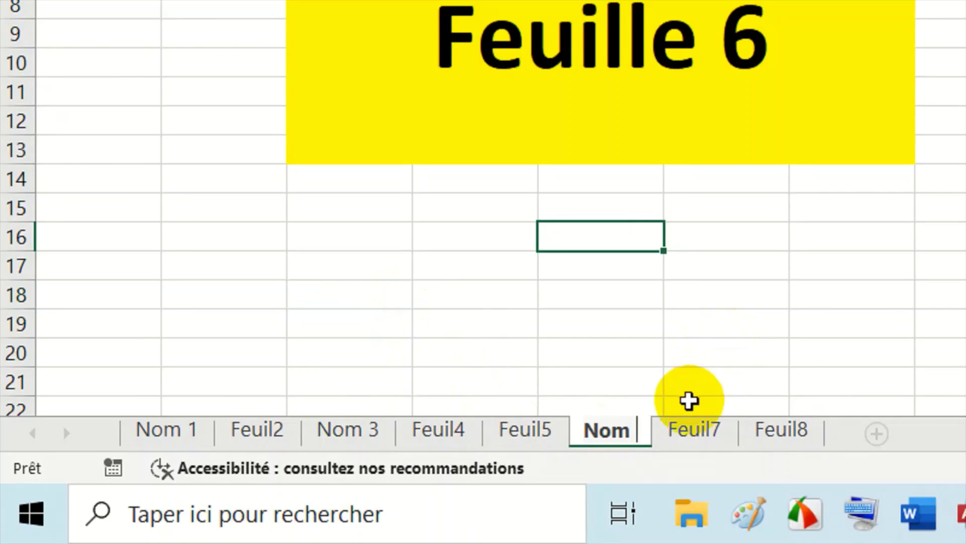
type(" 6")
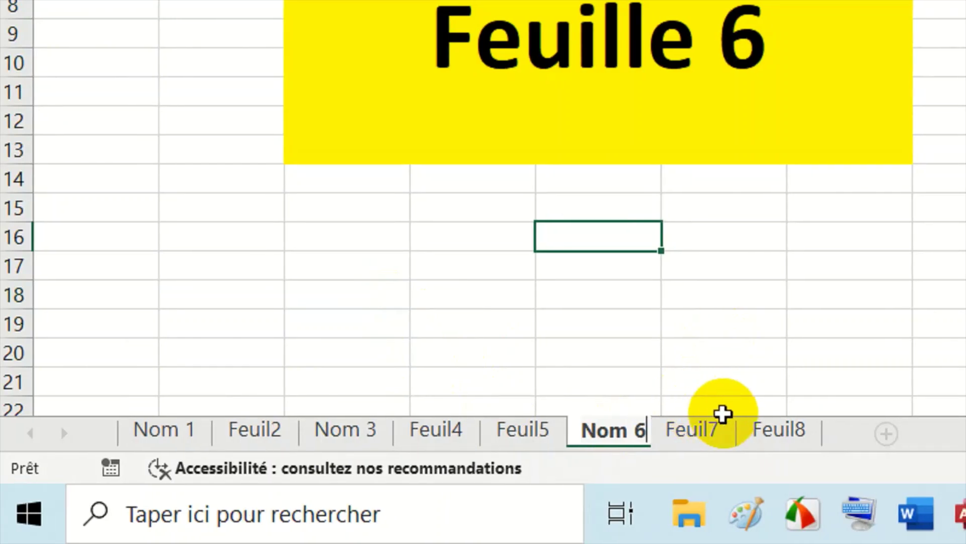
key("Return")
left_click(398, 289)
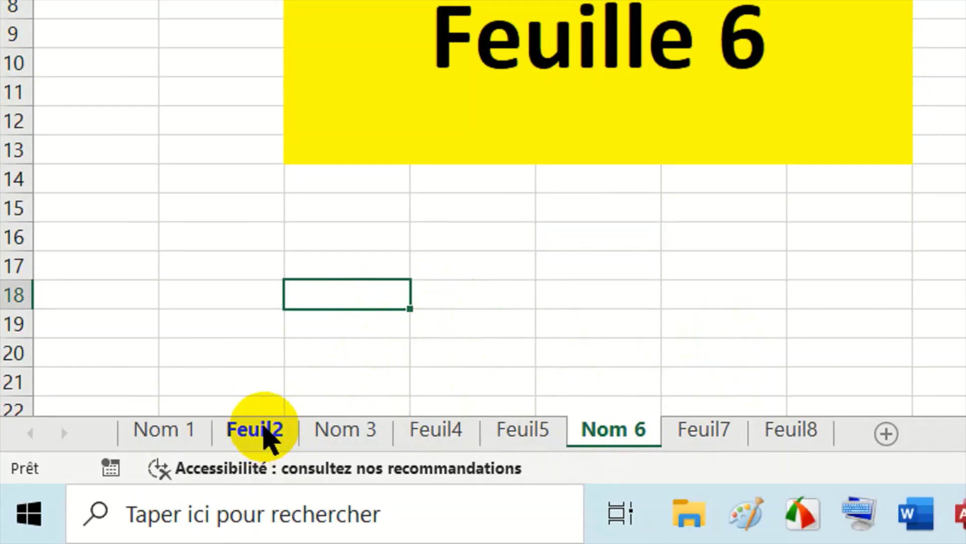
right_click(262, 430)
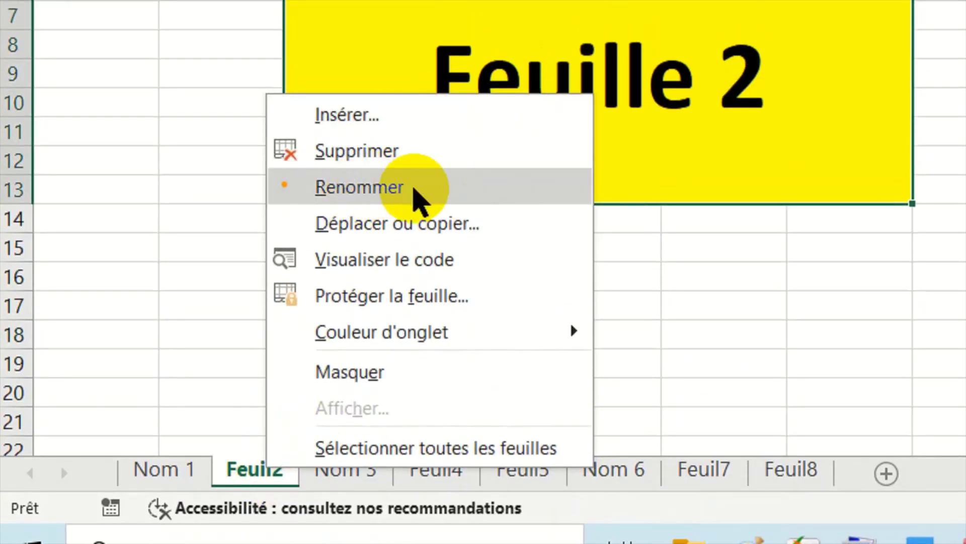
Rename the Feuil2 and Feuil4 tabs to Nom 2 and Nom 4 using Renommer.
left_click(417, 200)
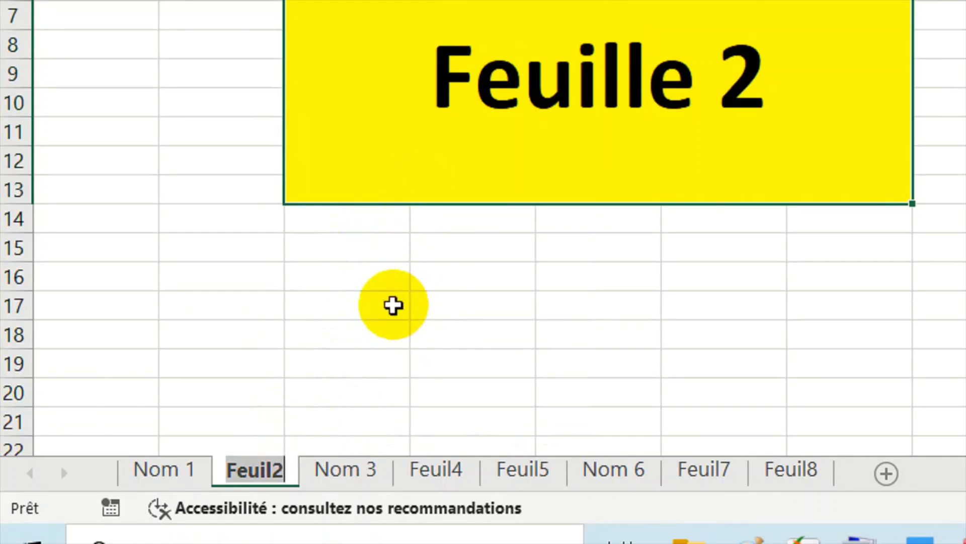
type("Nom")
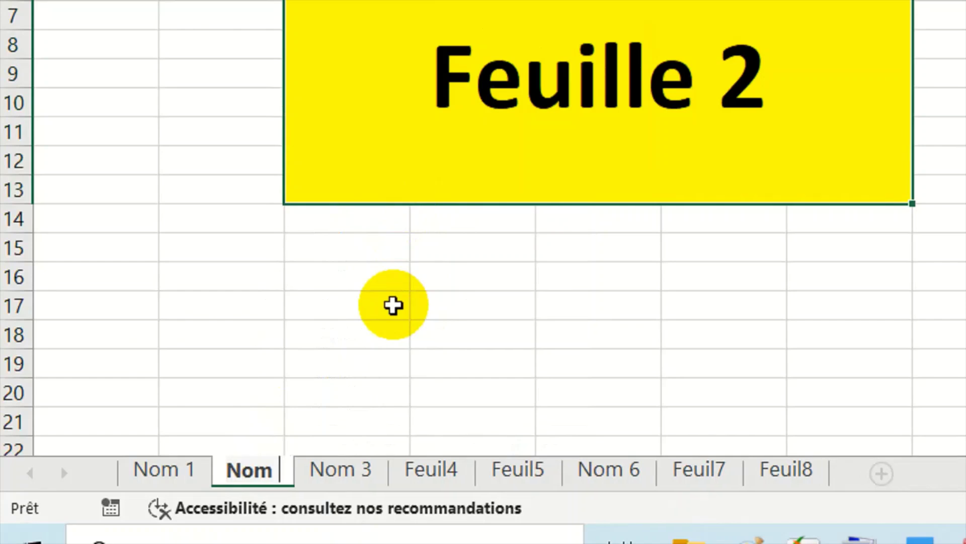
type(" 2")
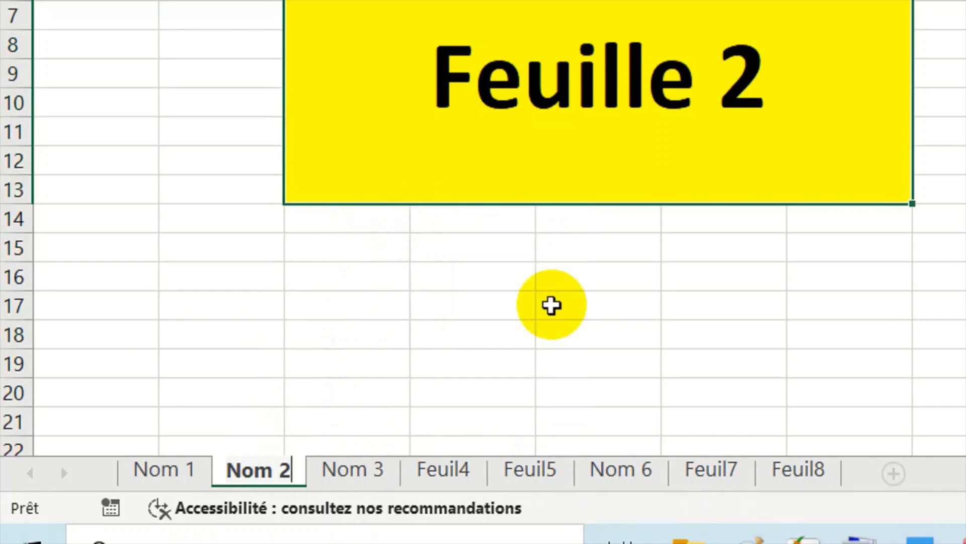
left_click(552, 304)
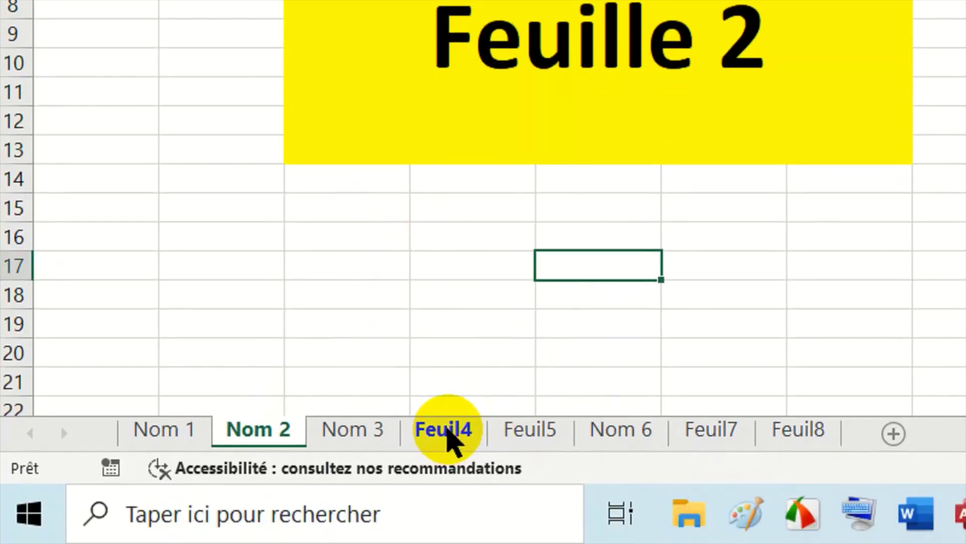
right_click(450, 439)
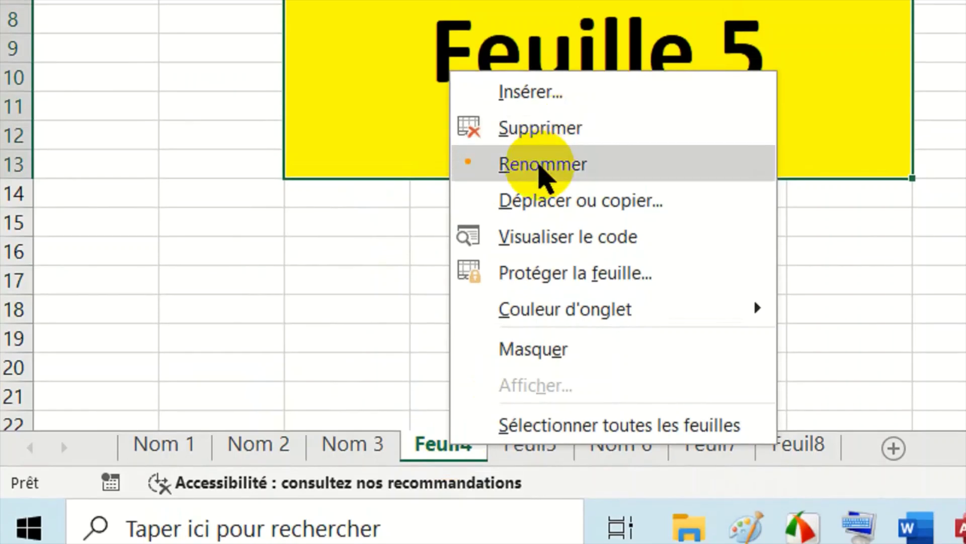
left_click(541, 160)
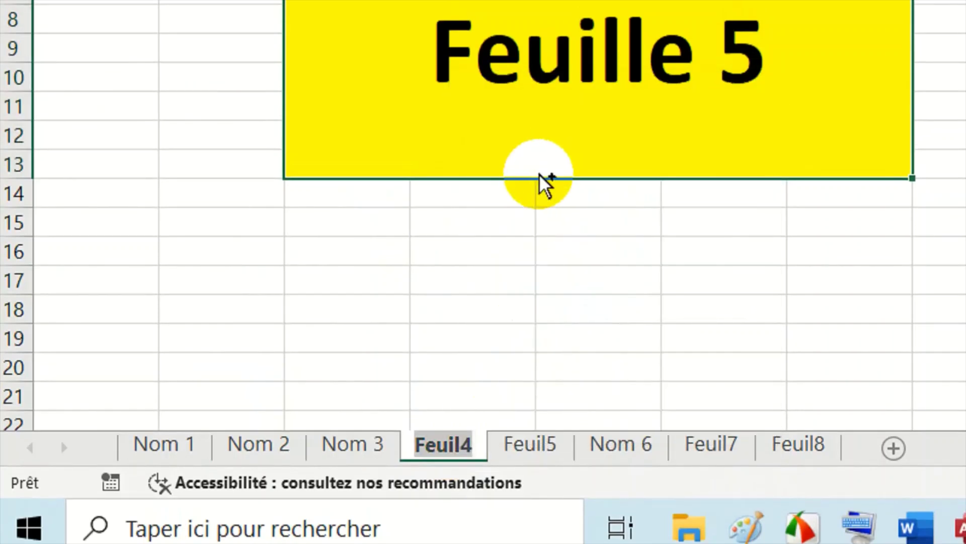
type("Nom")
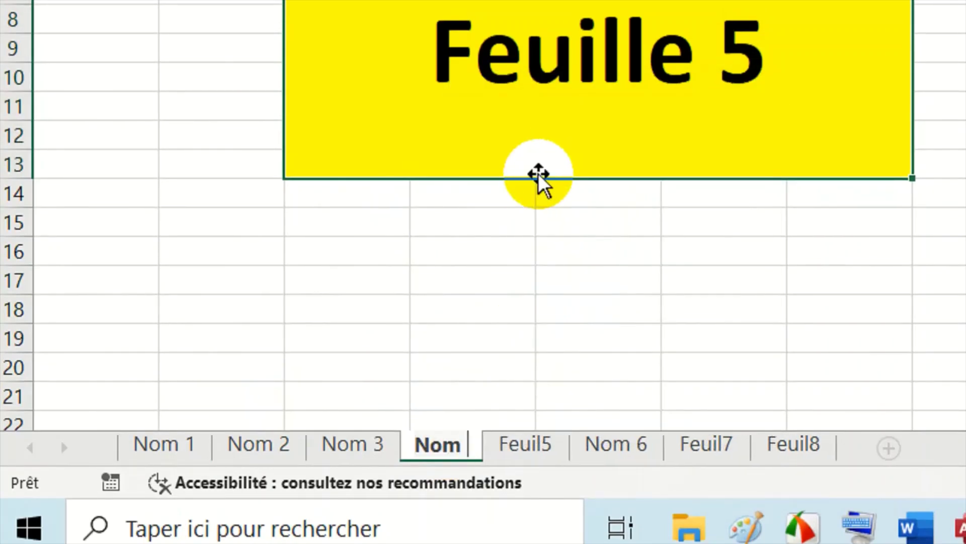
type(" 4")
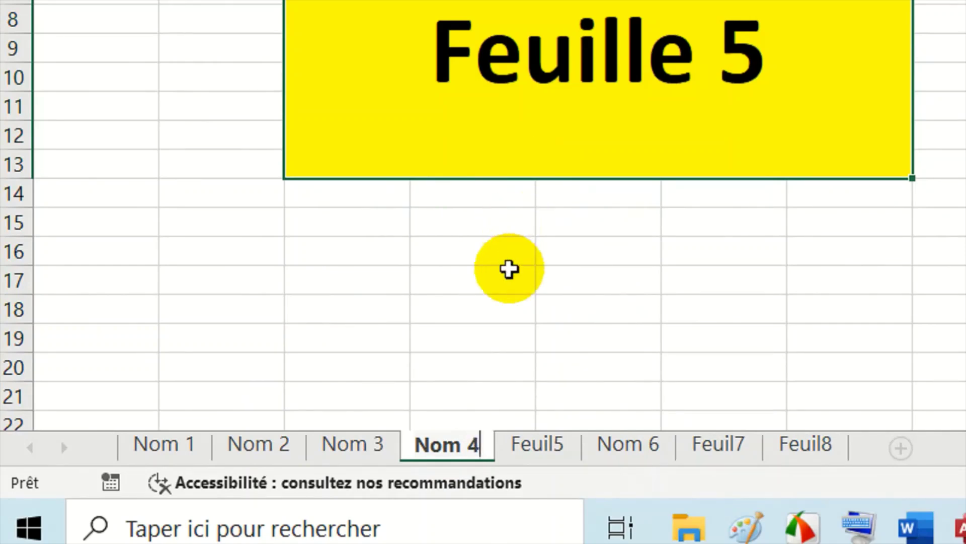
left_click(510, 270)
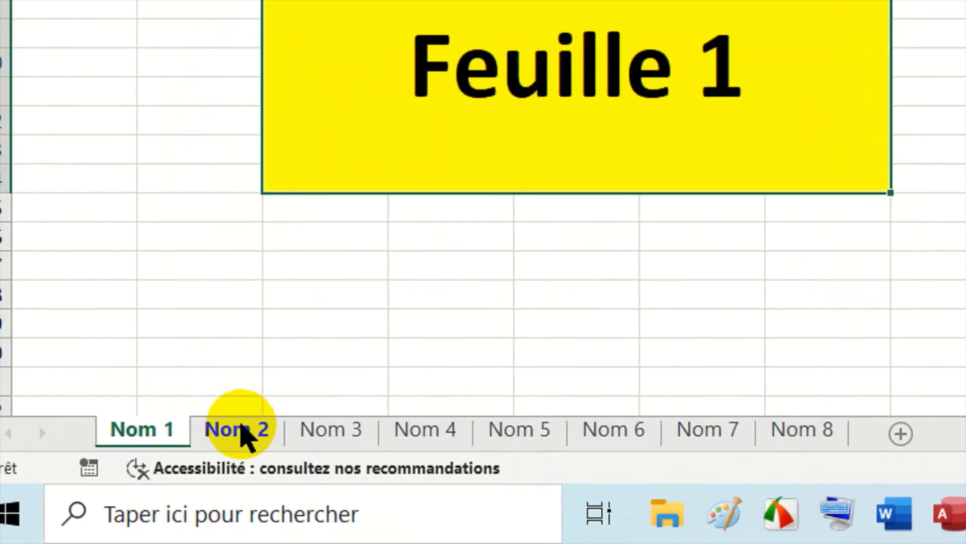
Leave the Nom 2 and Nom 3 tab names unchanged, then display Nom 1 and finally Nom 5.
right_click(241, 428)
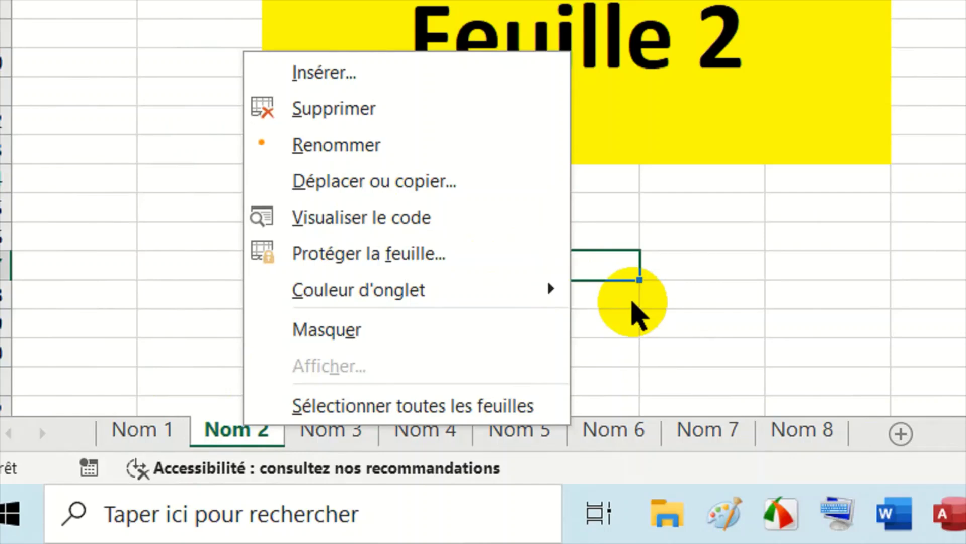
key("Escape")
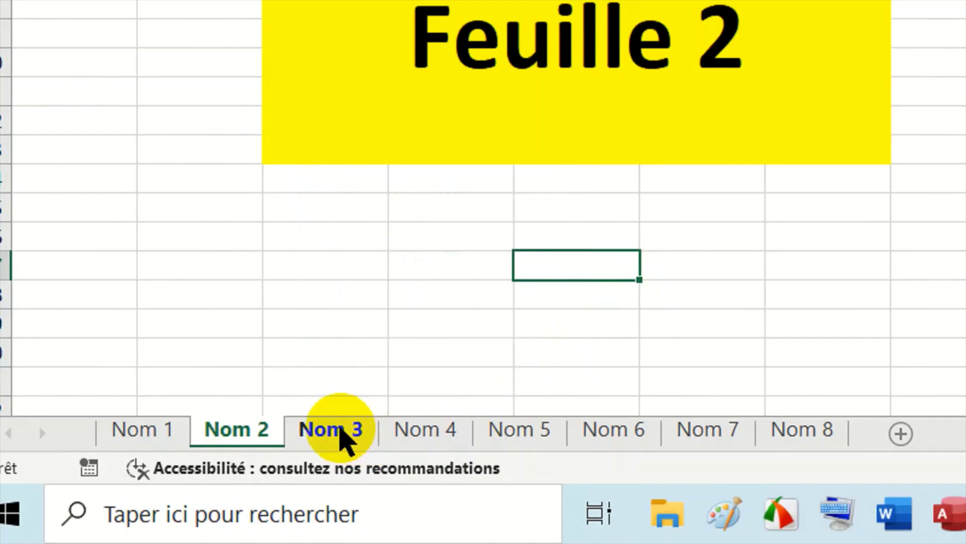
right_click(340, 431)
left_click(458, 141)
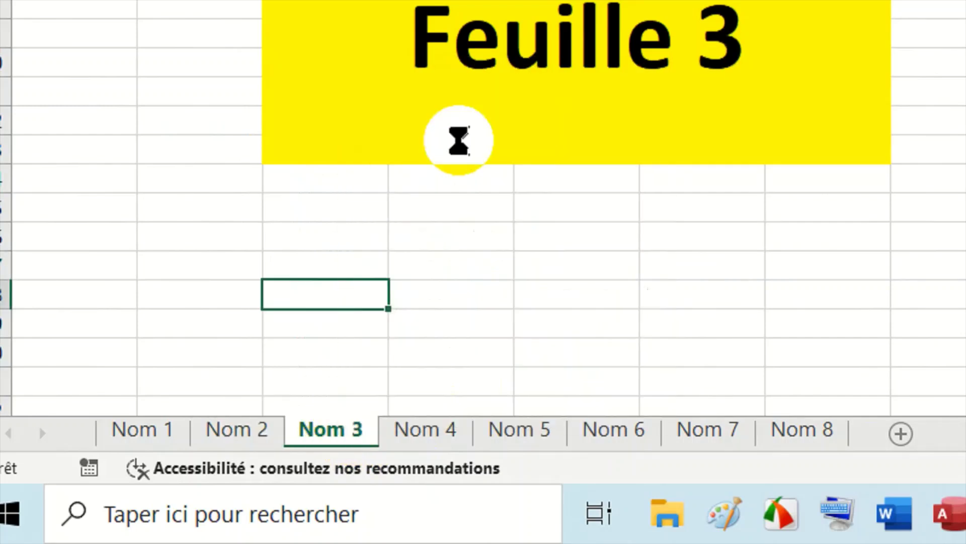
left_click(352, 429)
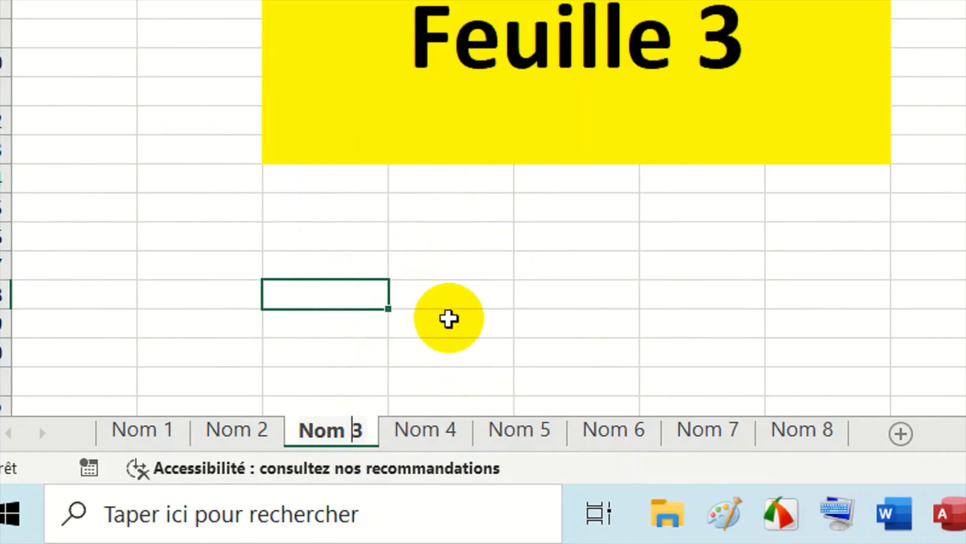
left_click(449, 318)
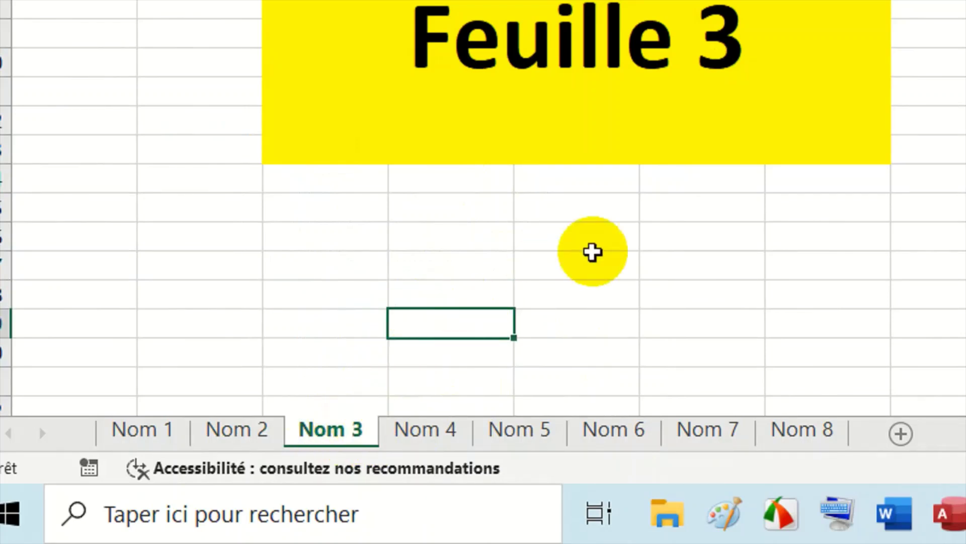
left_click(593, 252)
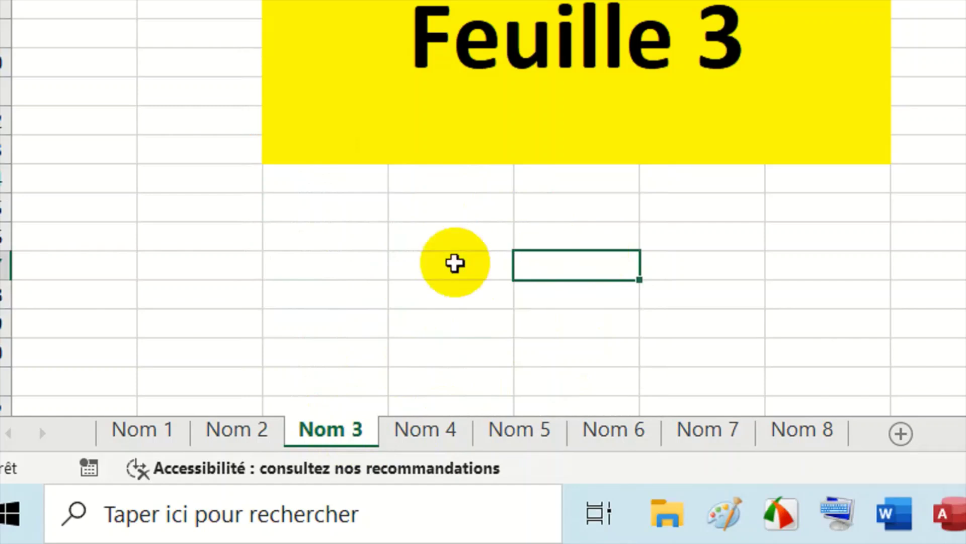
left_click(146, 429)
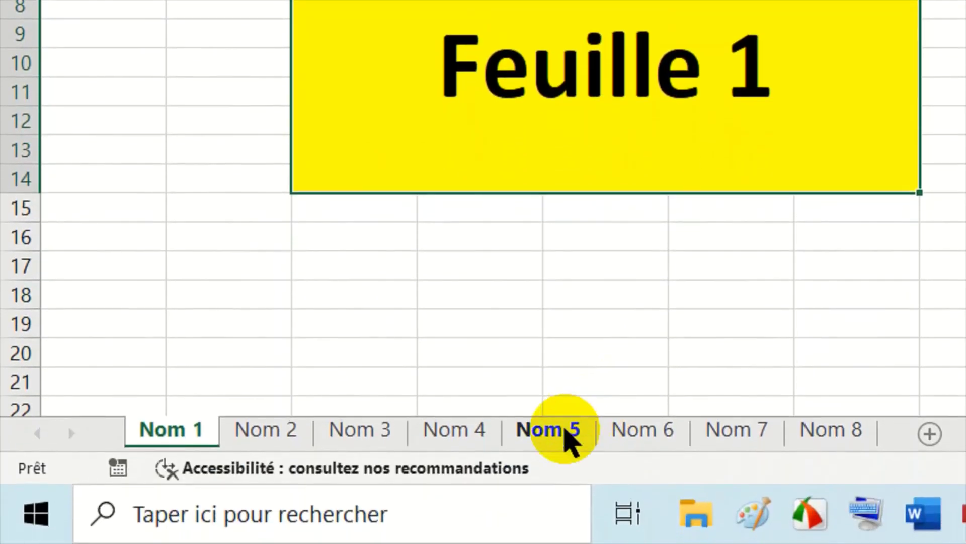
left_click(563, 438)
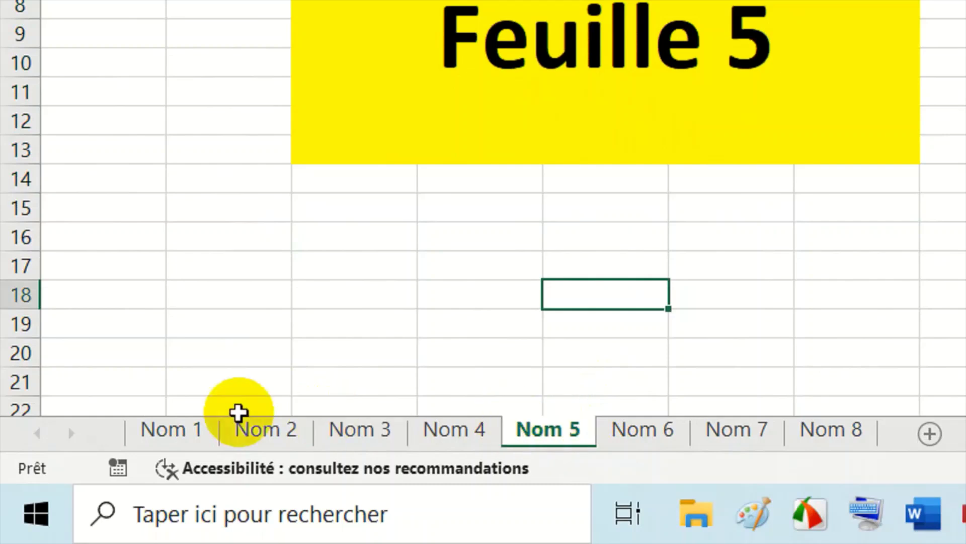
Copy the Nom 5 sheet to the front, before Nom 1, creating Nom 5 (2).
right_click(559, 434)
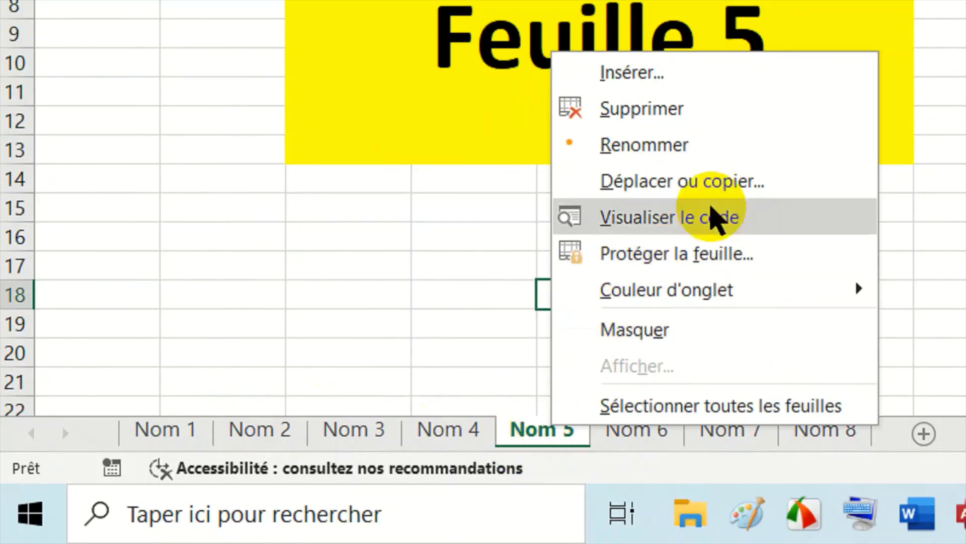
left_click(687, 181)
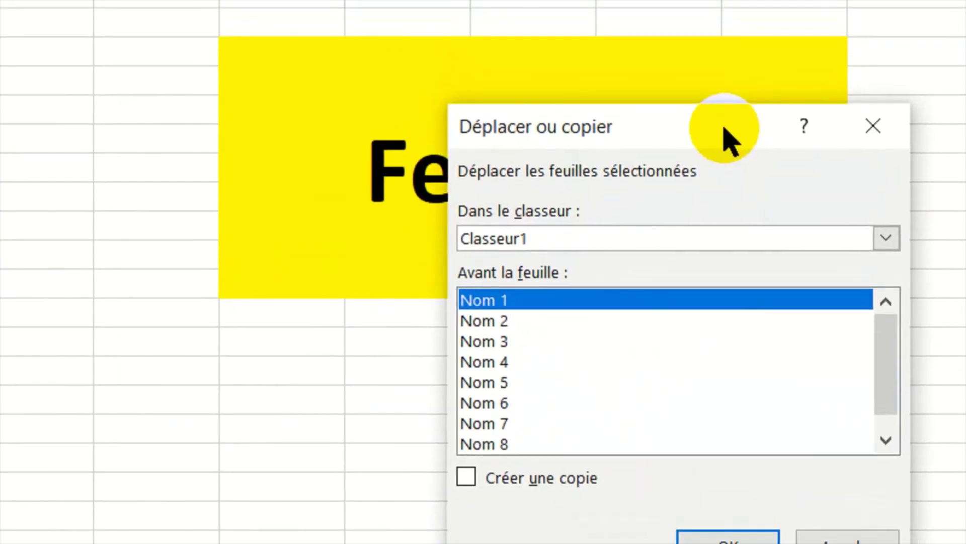
left_click(724, 127)
left_click_drag(724, 127, 641, 129)
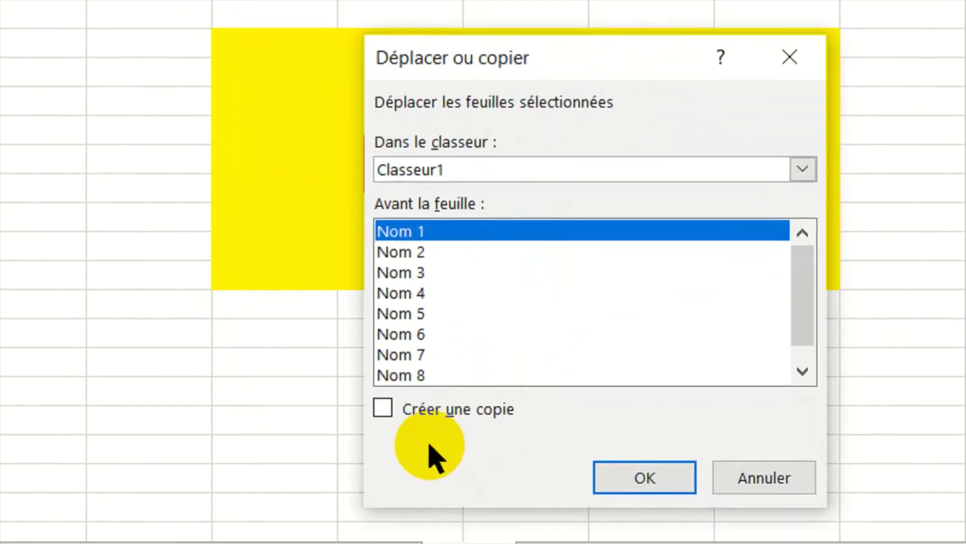
left_click(381, 393)
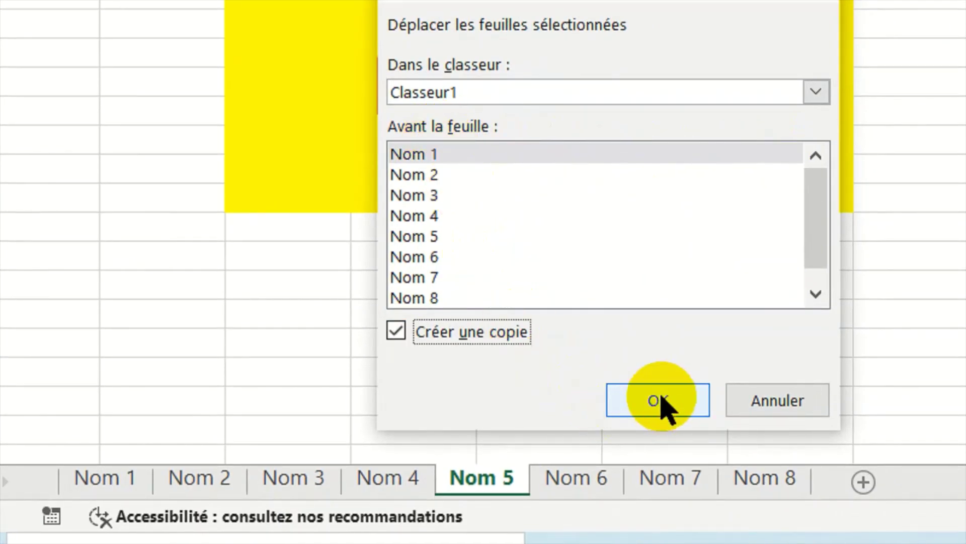
left_click(659, 400)
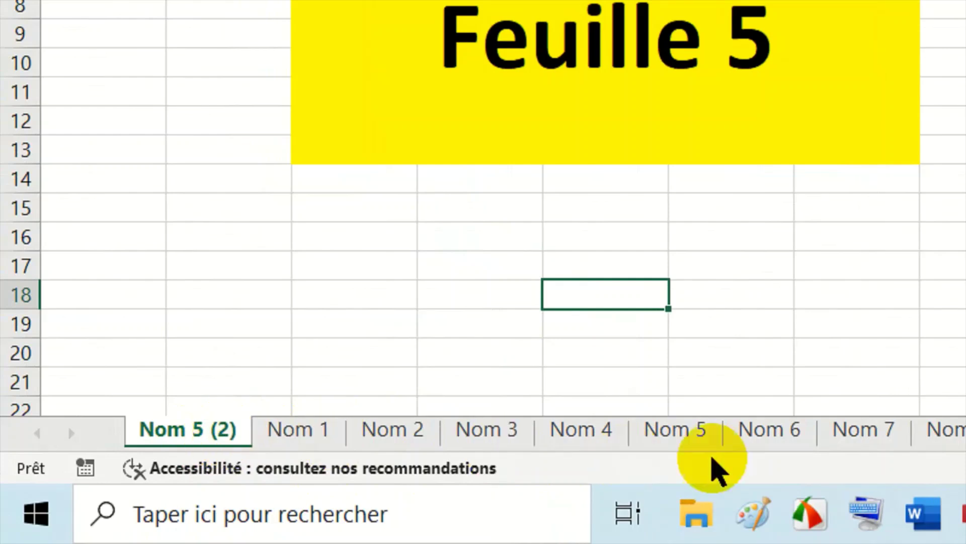
Duplicate Nom 7 as Nom 7 (2), placed before Nom 4, then widen the tab strip.
left_click(698, 441)
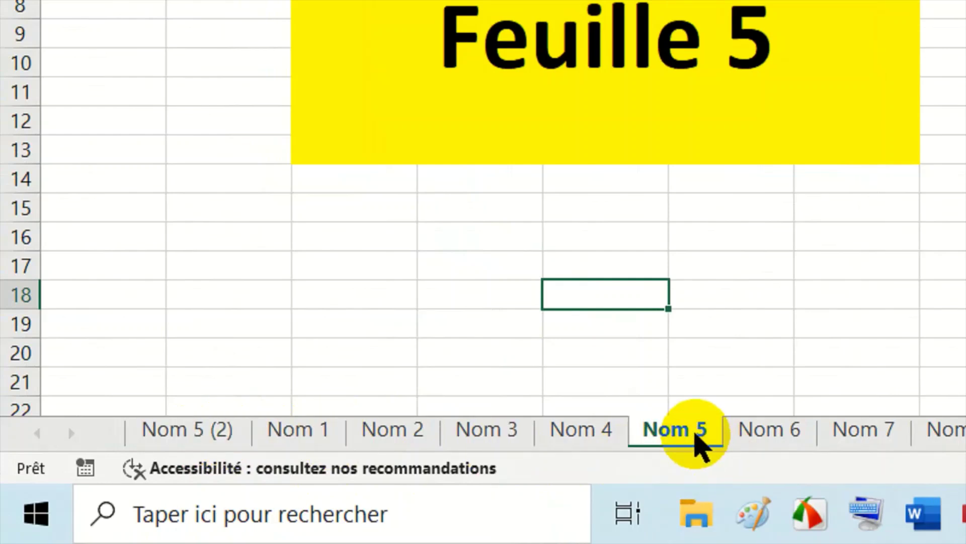
left_click(216, 438)
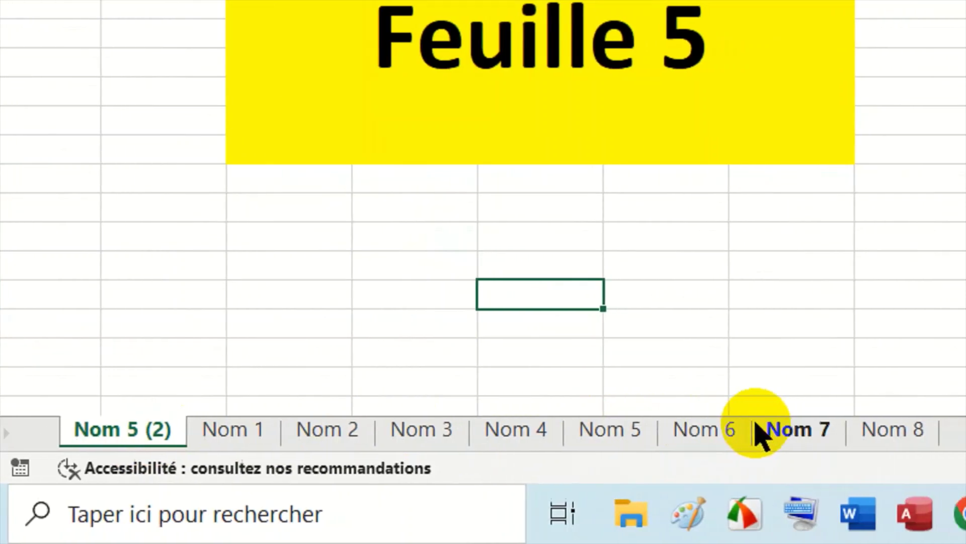
left_click(757, 429)
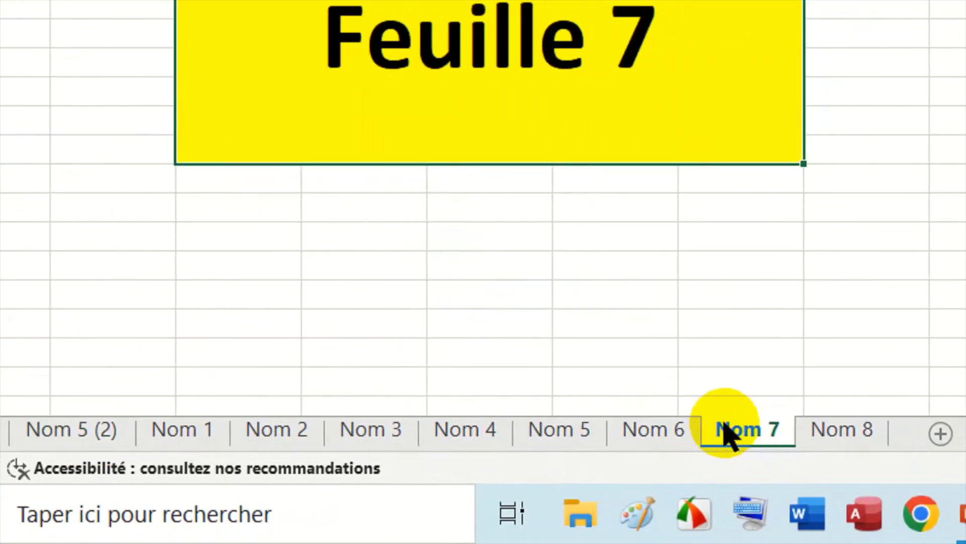
right_click(724, 427)
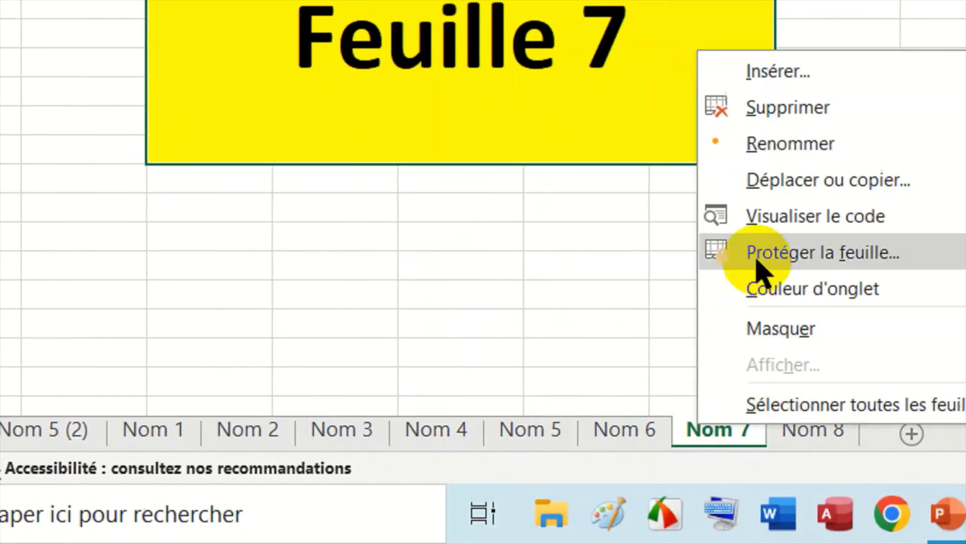
left_click(823, 183)
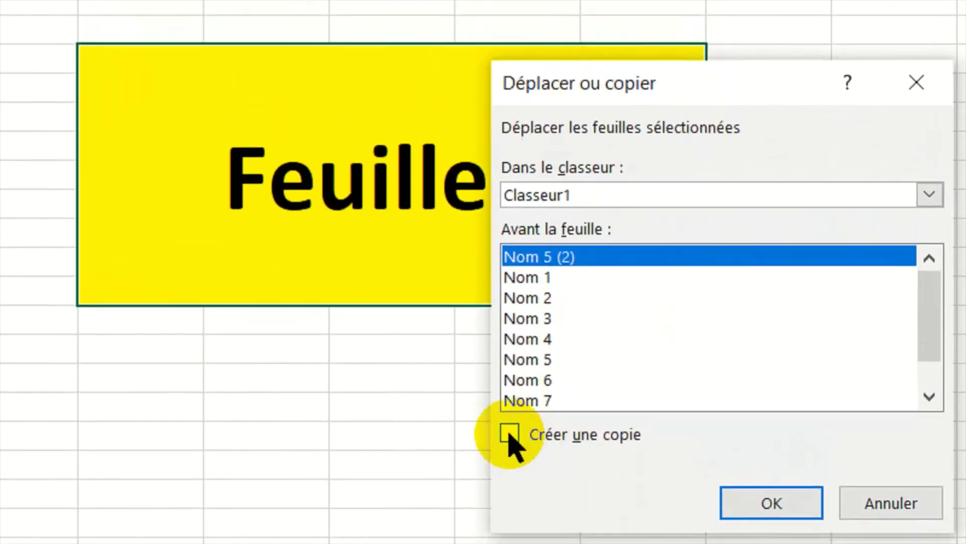
left_click(509, 433)
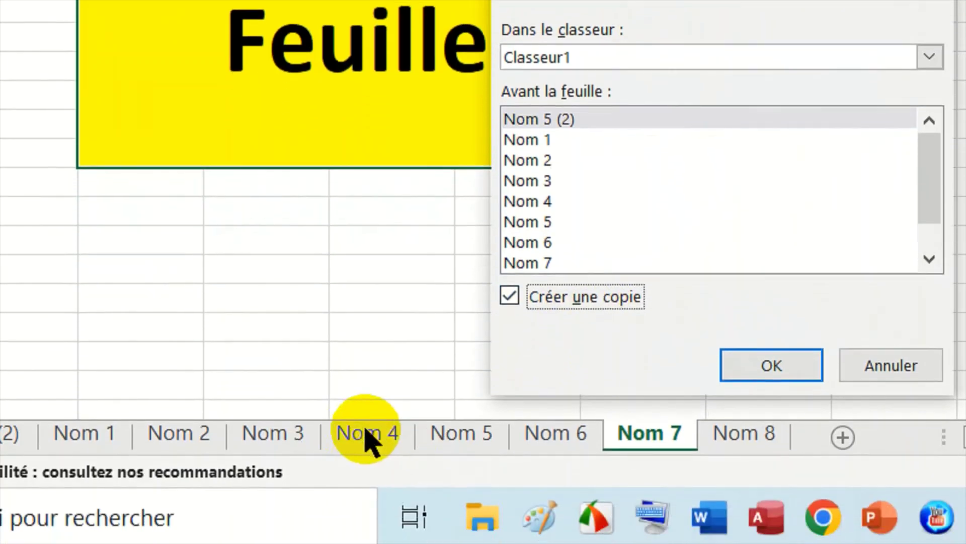
left_click(549, 199)
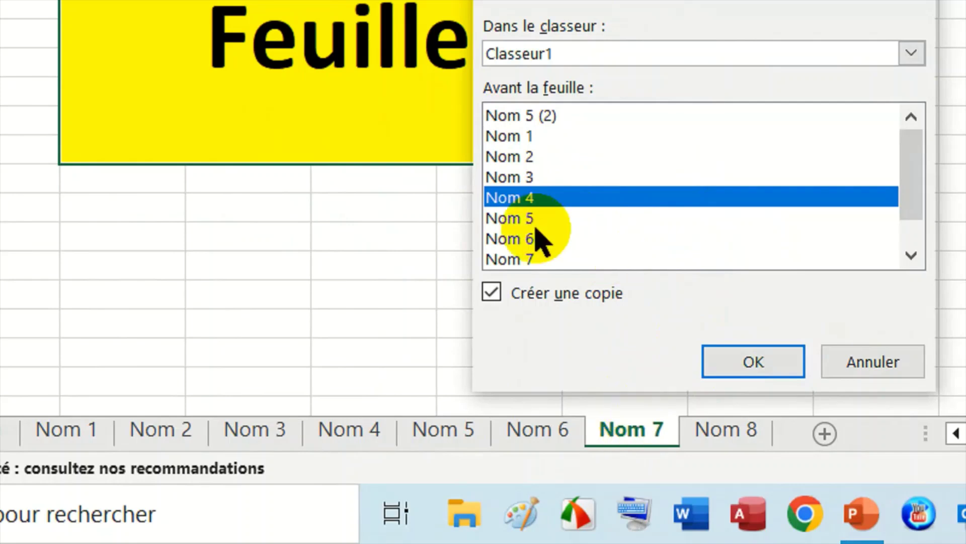
left_click(736, 359)
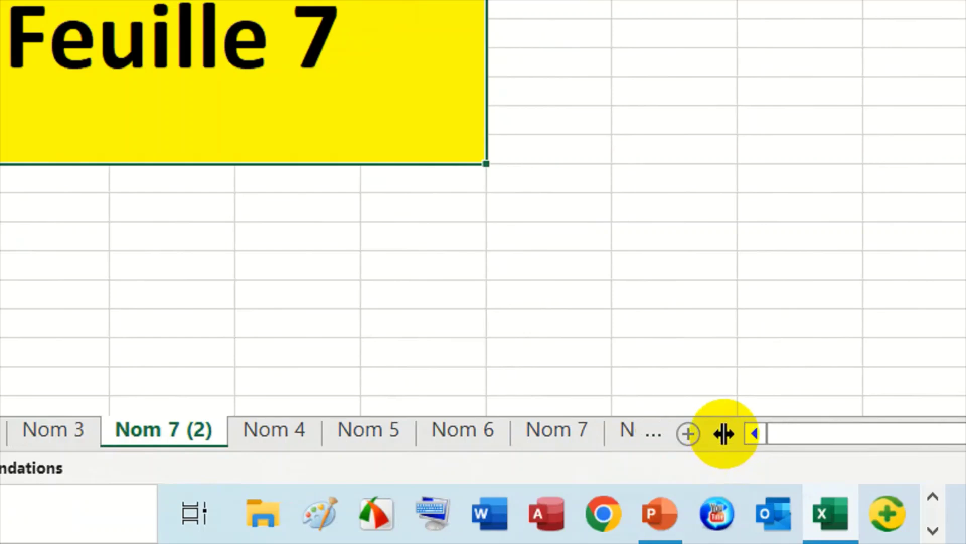
mouse_move(724, 433)
left_mouse_down()
mouse_move(760, 434)
mouse_move(742, 433)
left_mouse_up()
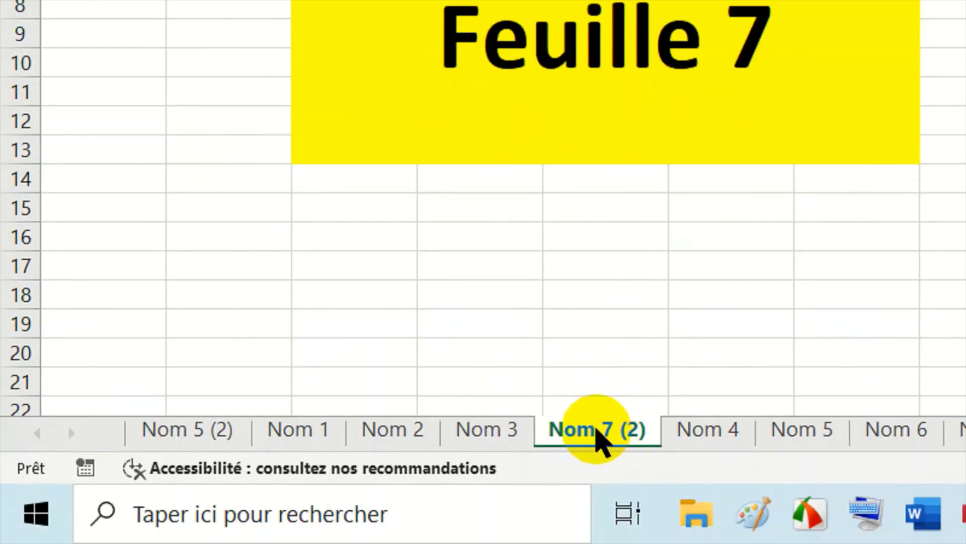
Permanently delete the Nom 7 (2) sheet.
left_click(596, 431)
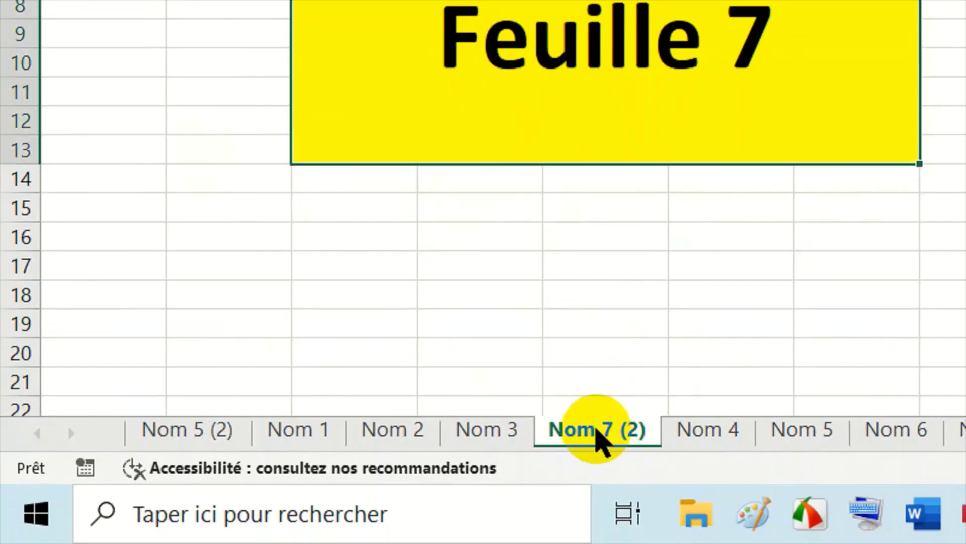
right_click(597, 432)
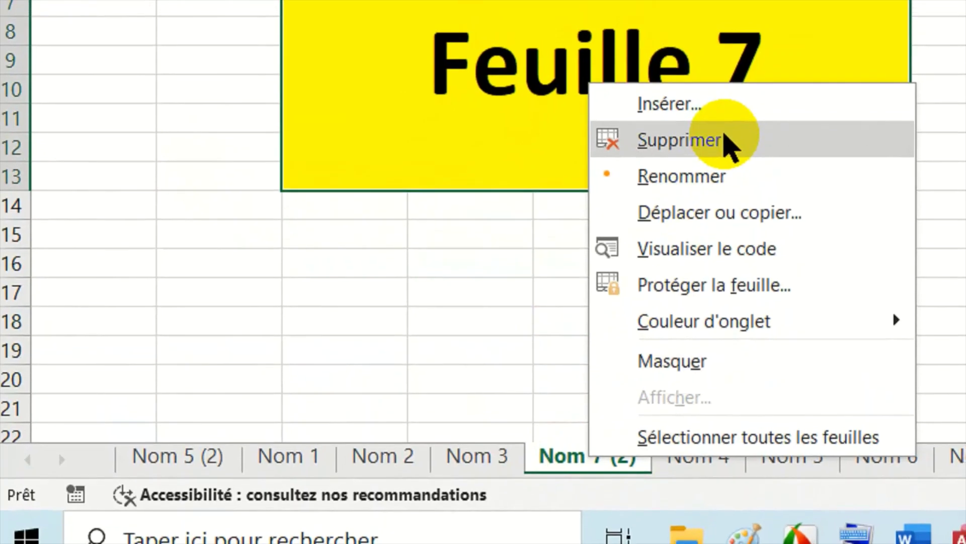
left_click(726, 140)
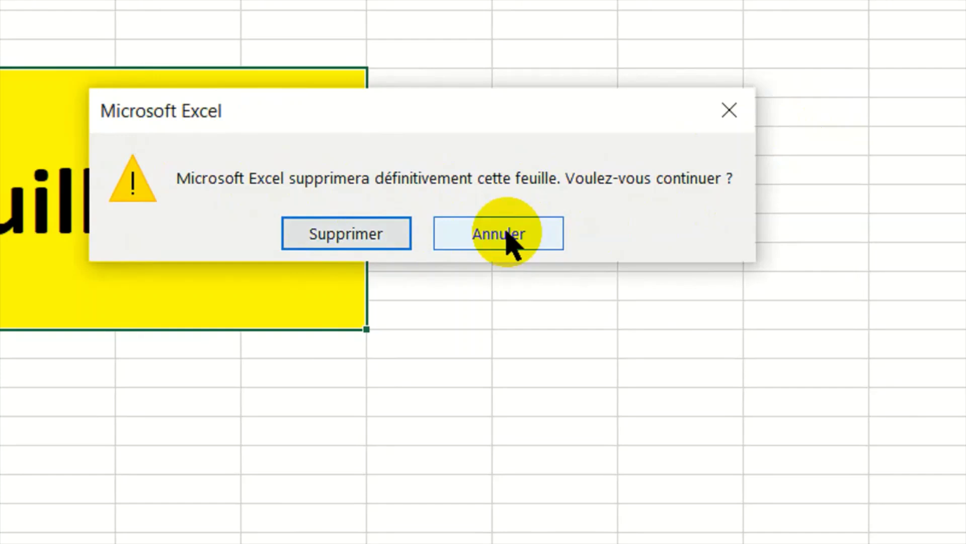
left_click(323, 231)
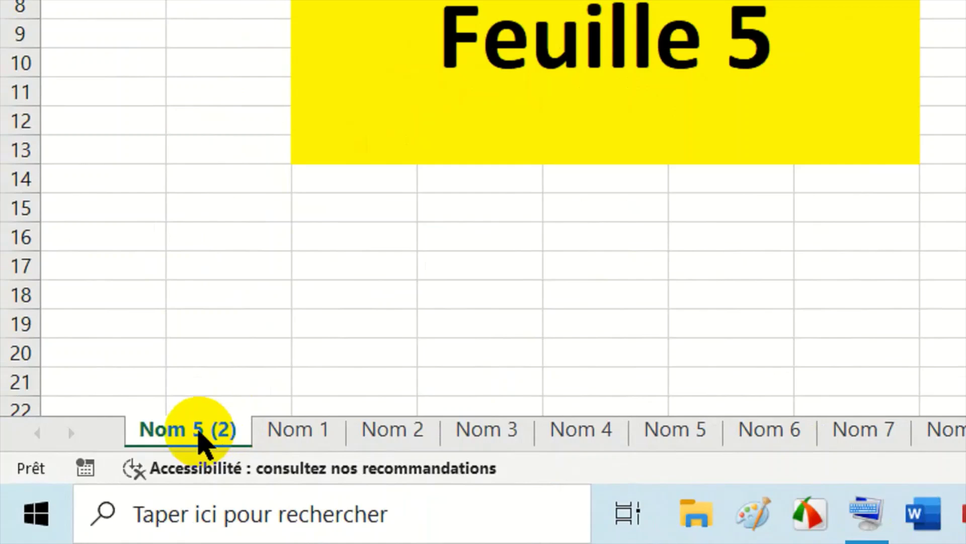
Permanently delete the Nom 5 (2) sheet.
right_click(200, 428)
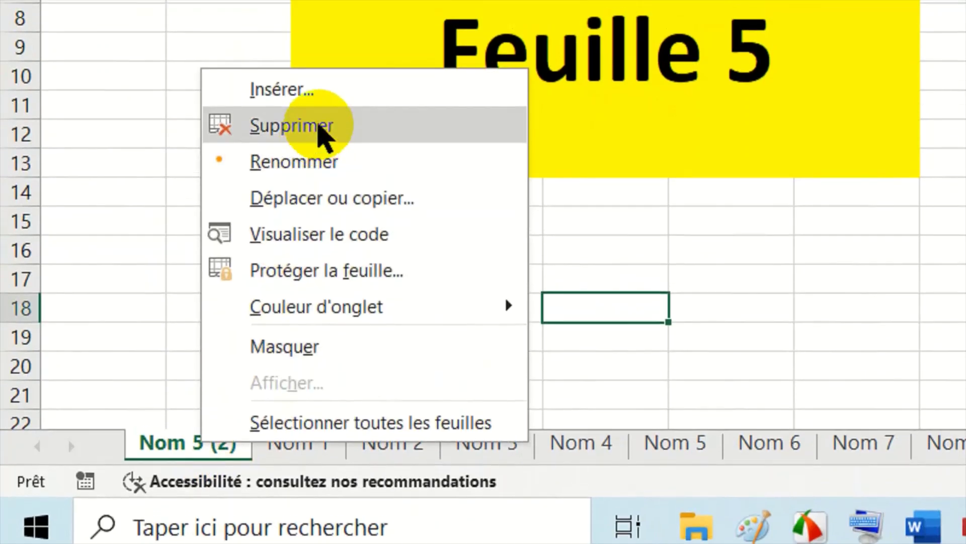
left_click(318, 116)
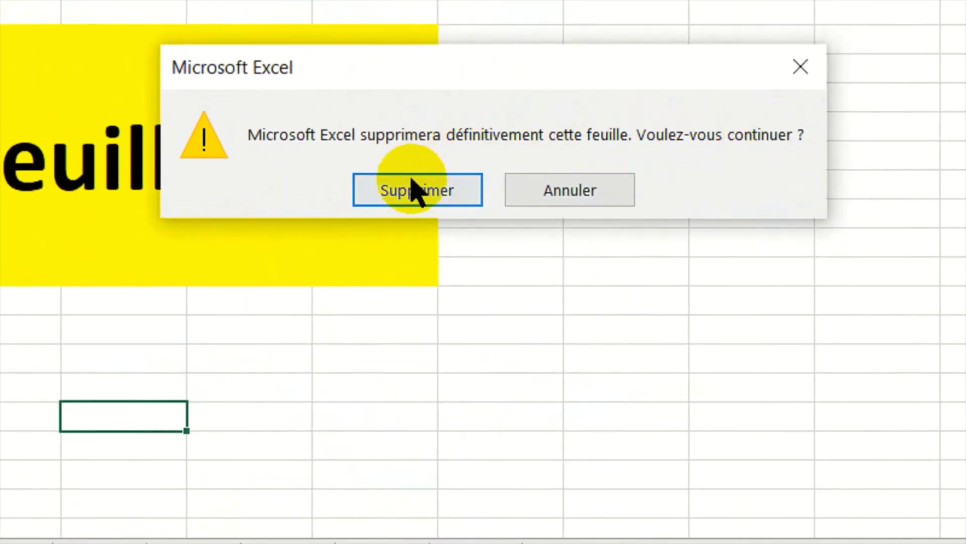
left_click(410, 185)
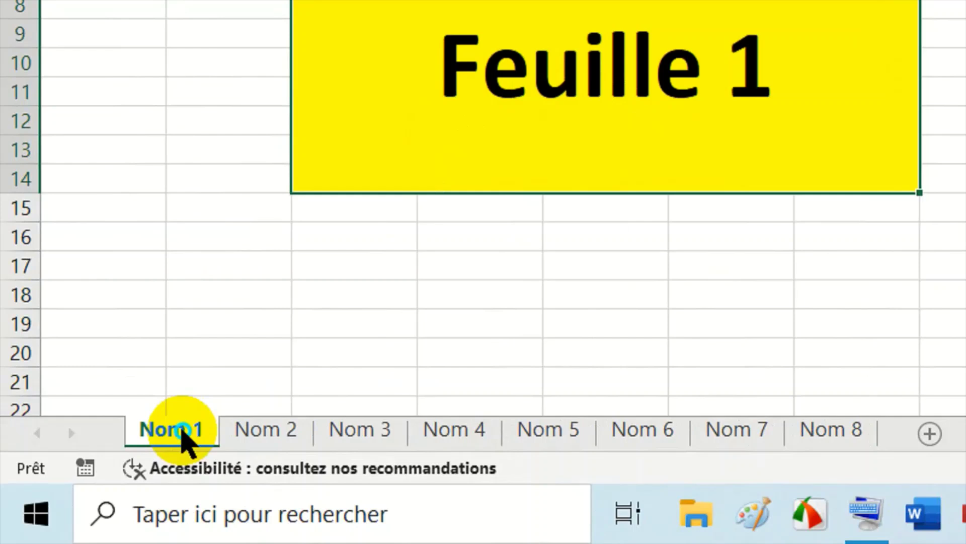
Colour the Nom 1 tab dark red, Nom 2 blue and Nom 3 purple.
right_click(90, 486)
mouse_move(300, 295)
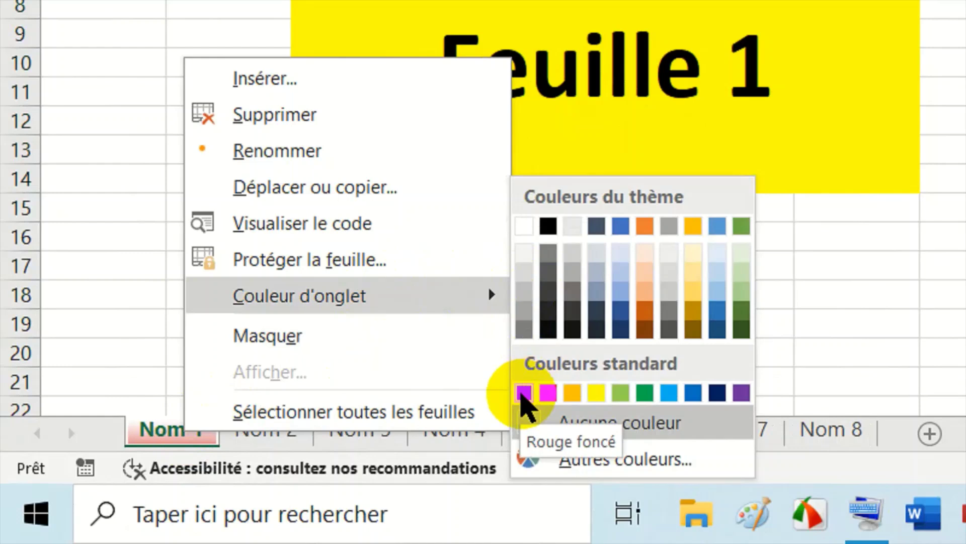
left_click(522, 394)
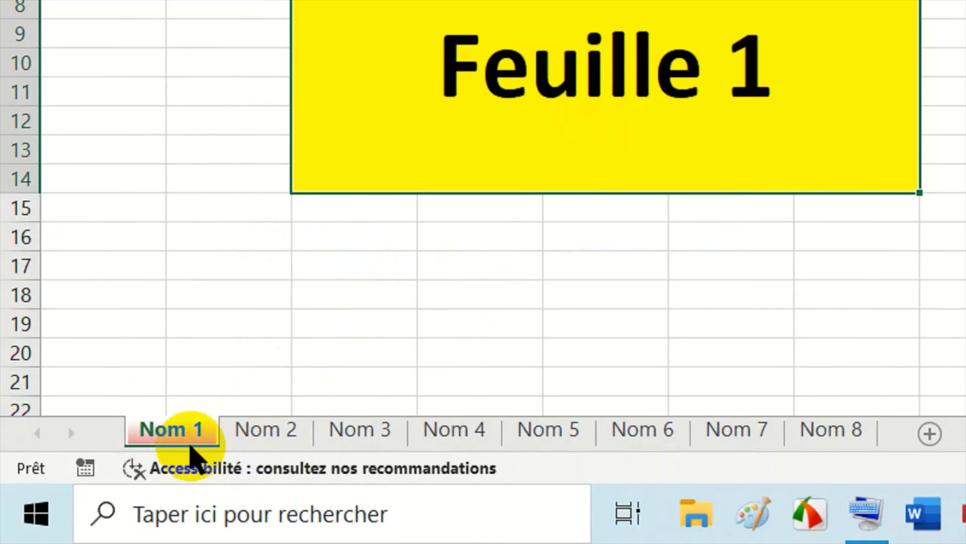
left_click(278, 430)
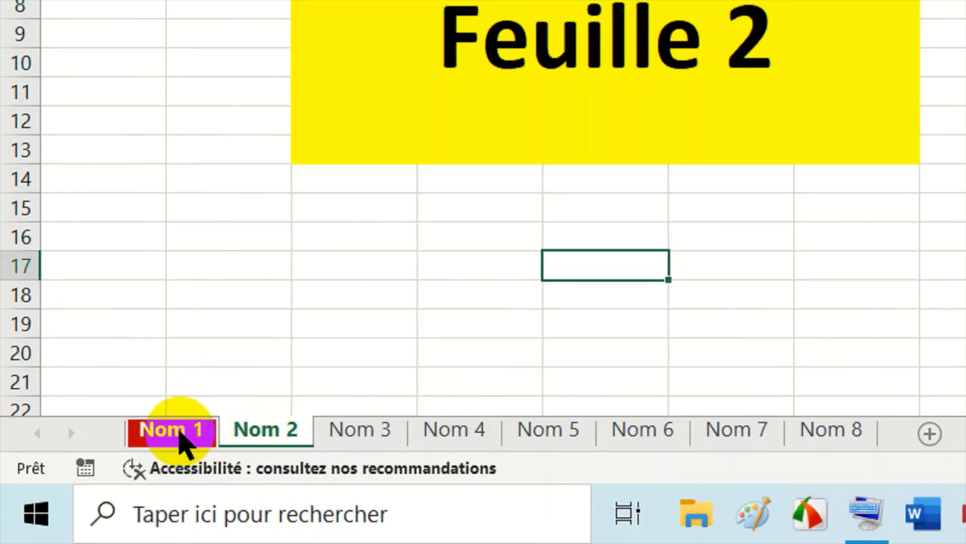
right_click(276, 433)
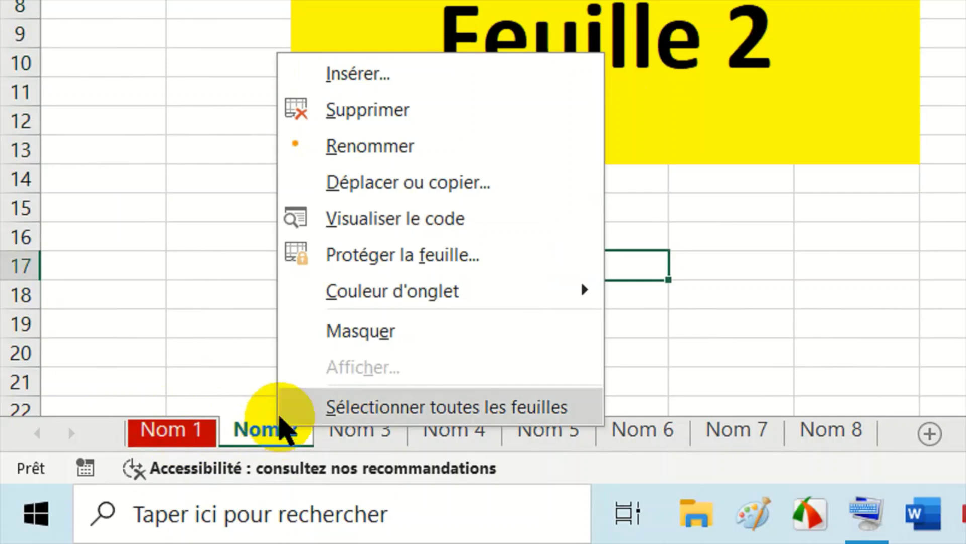
mouse_move(351, 291)
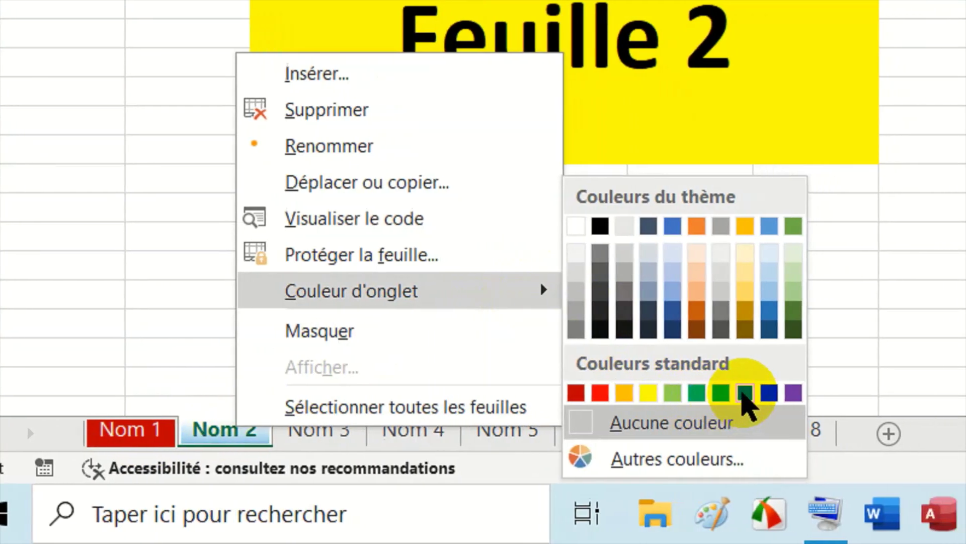
left_click(745, 393)
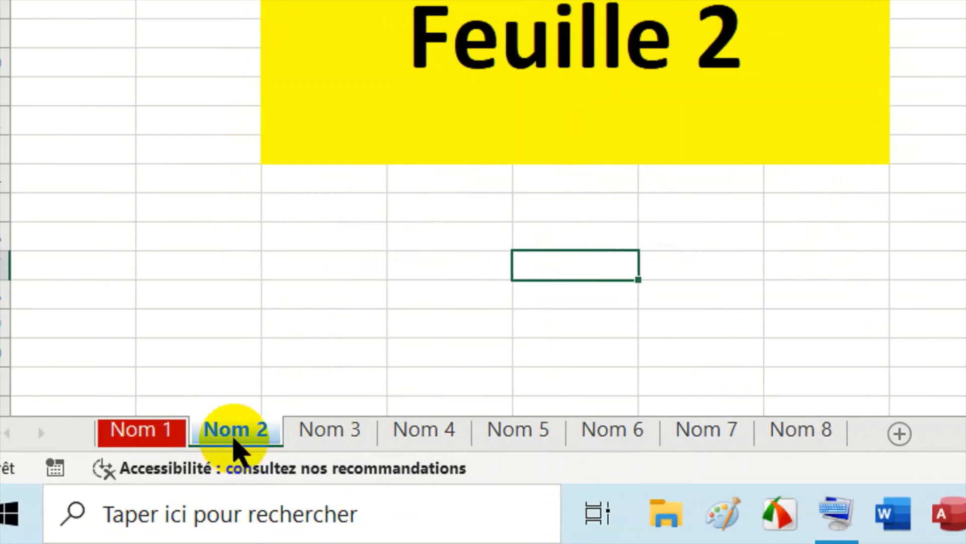
left_click(330, 431)
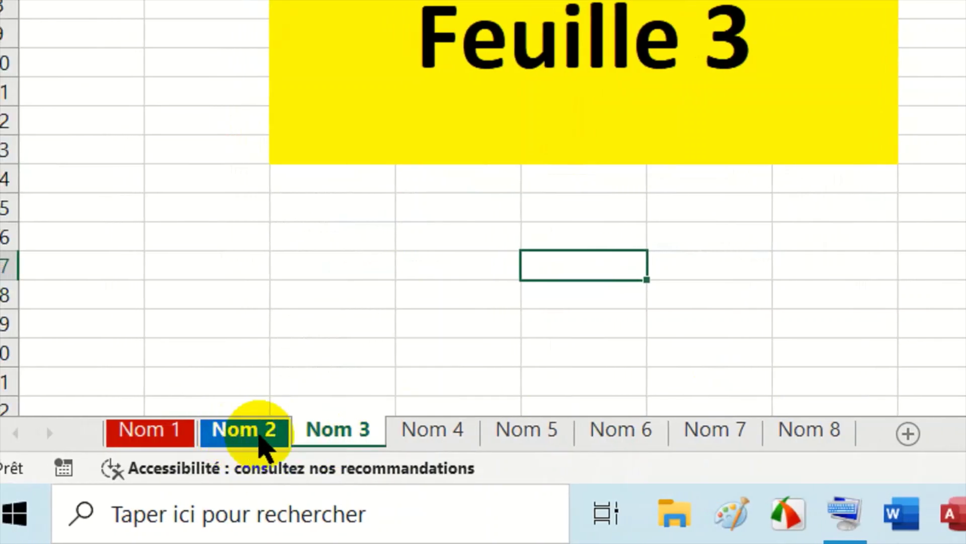
right_click(346, 428)
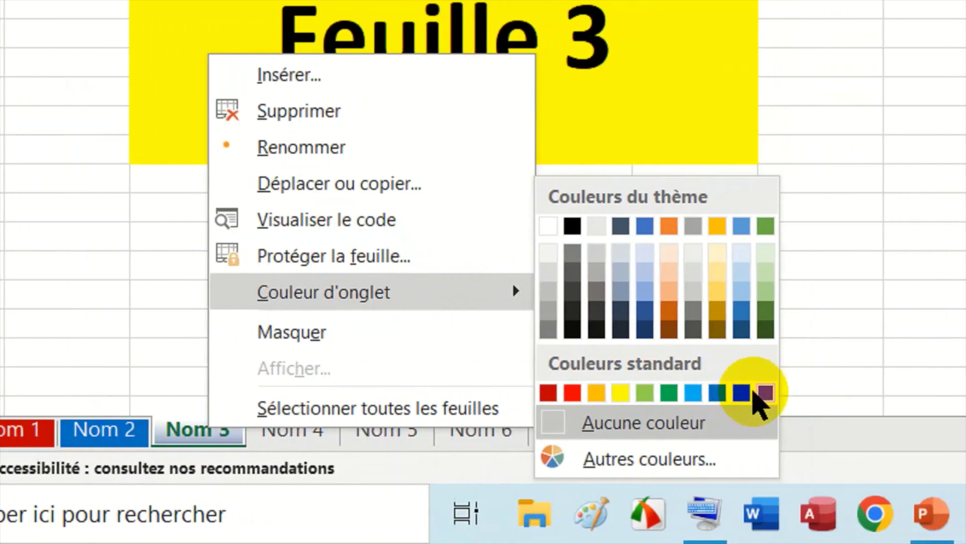
left_click(899, 392)
Colour the Nom 4 tab orange, Nom 5 green and Nom 6 dark orange.
right_click(259, 428)
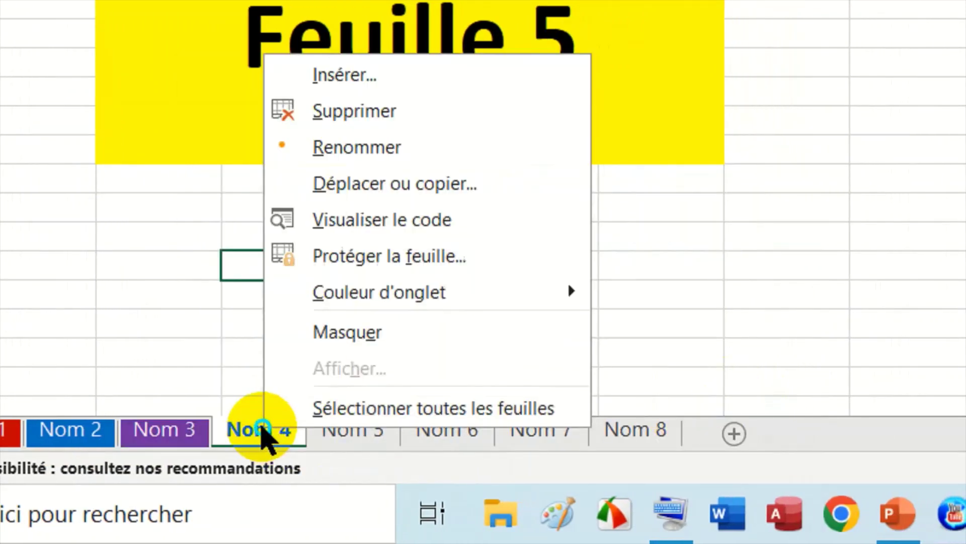
mouse_move(379, 292)
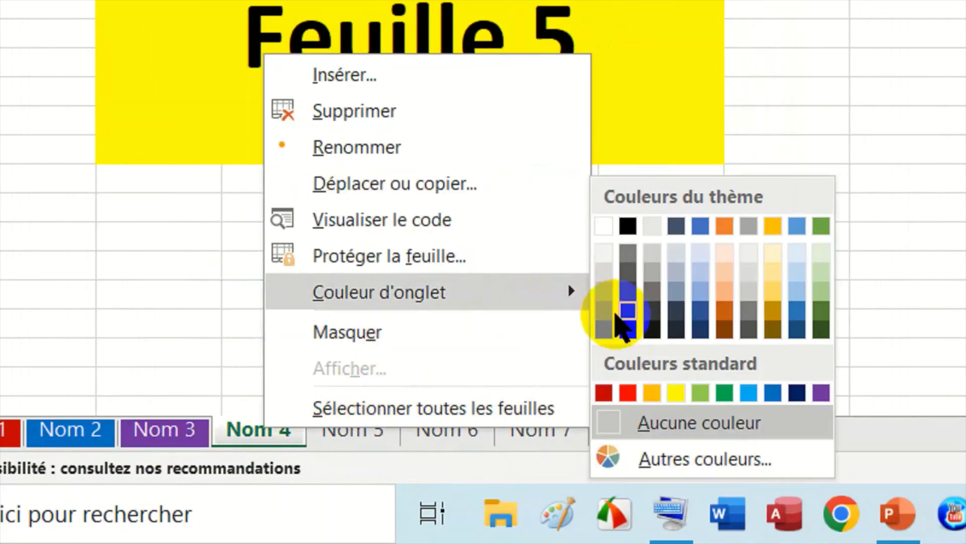
left_click(652, 392)
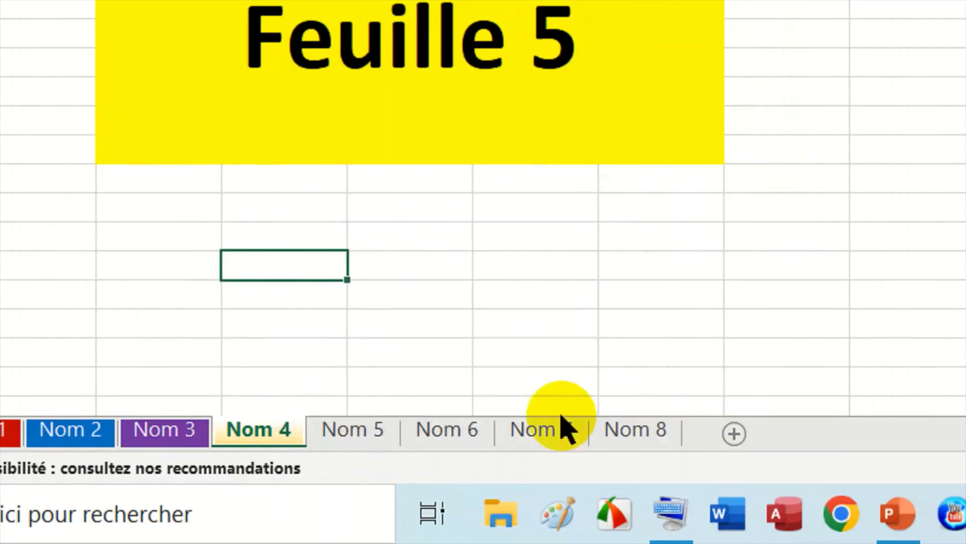
left_click(342, 430)
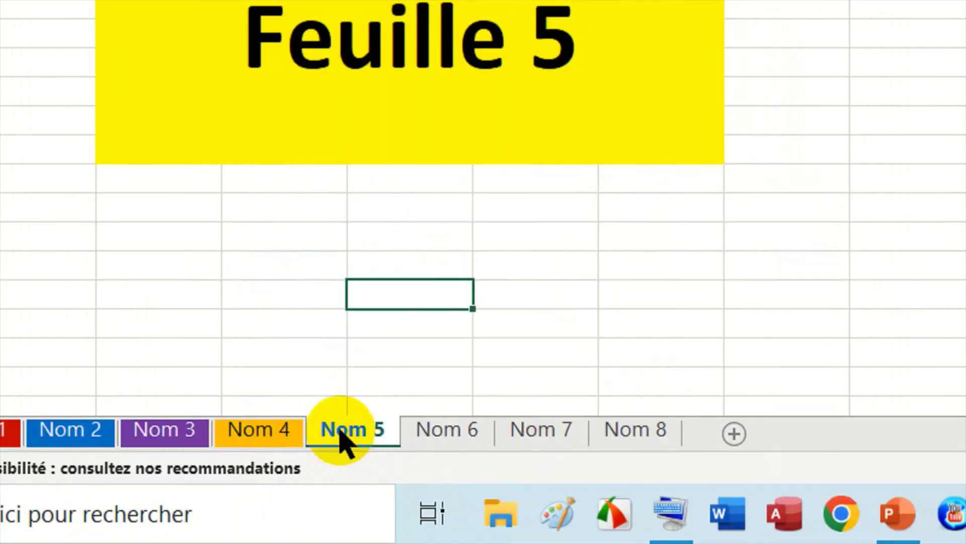
right_click(341, 432)
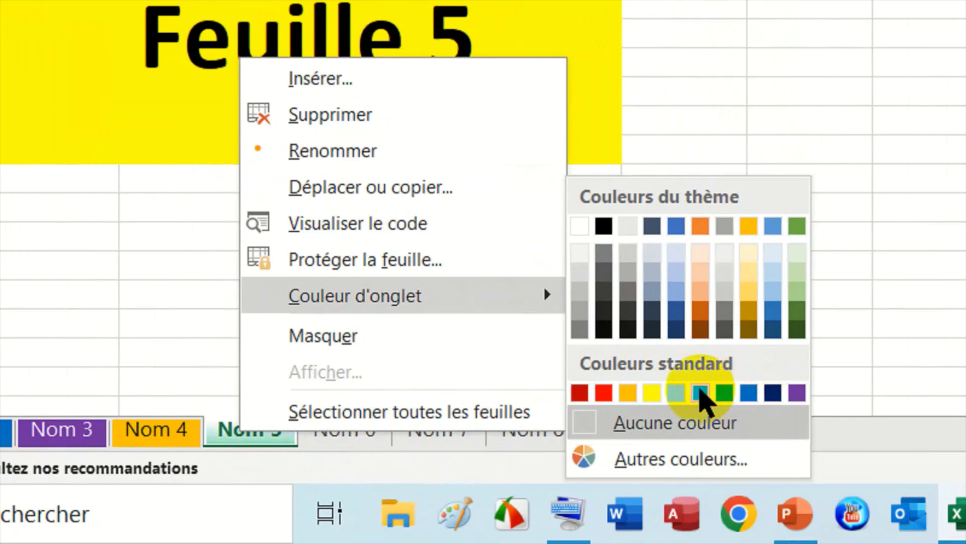
left_click(700, 392)
left_click(346, 431)
right_click(345, 432)
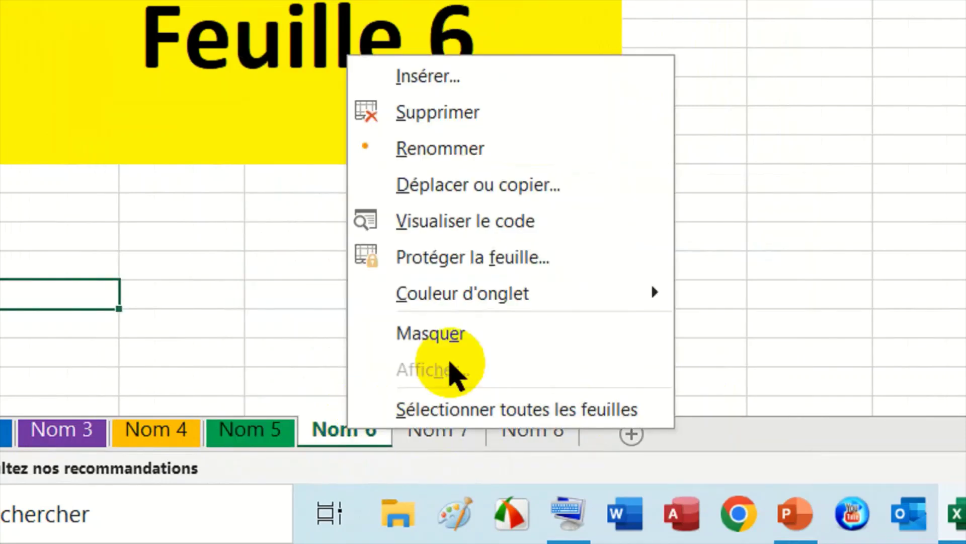
mouse_move(355, 295)
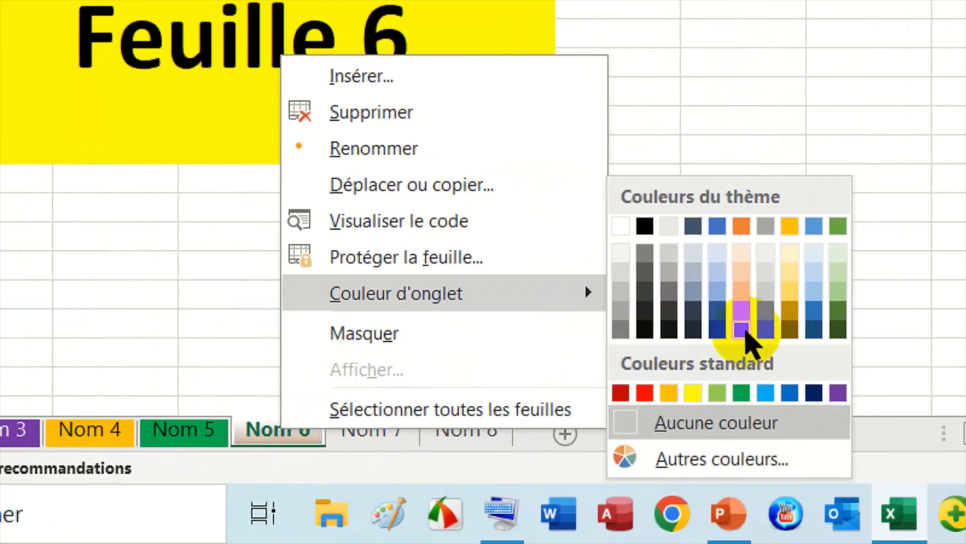
left_click(742, 322)
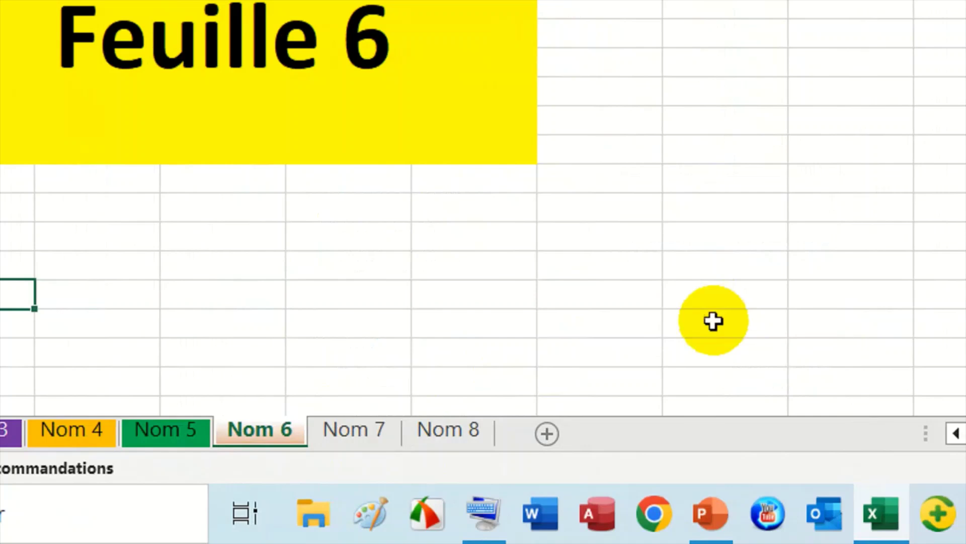
Colour the Nom 7 tab green and give the Nom 8 tab its own colour.
left_click(355, 427)
right_click(353, 431)
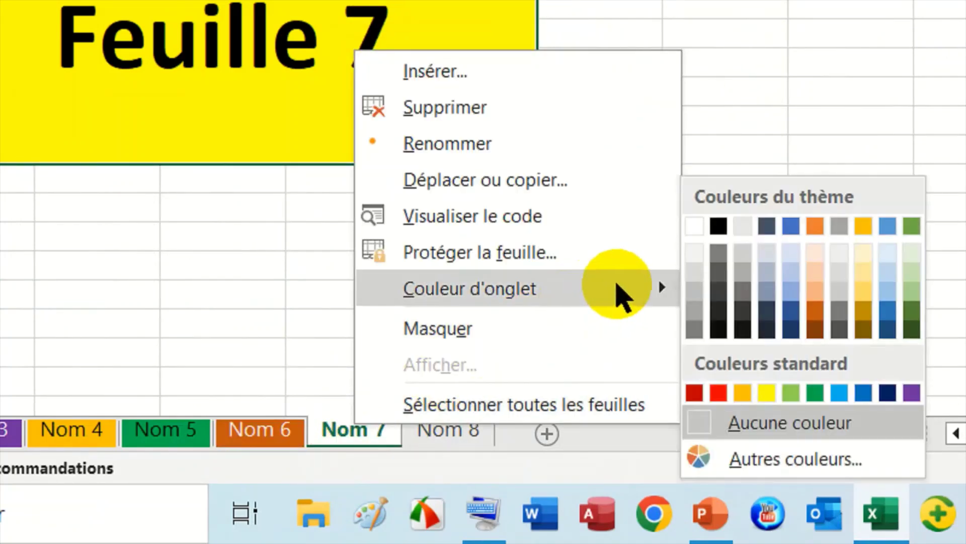
left_click(912, 310)
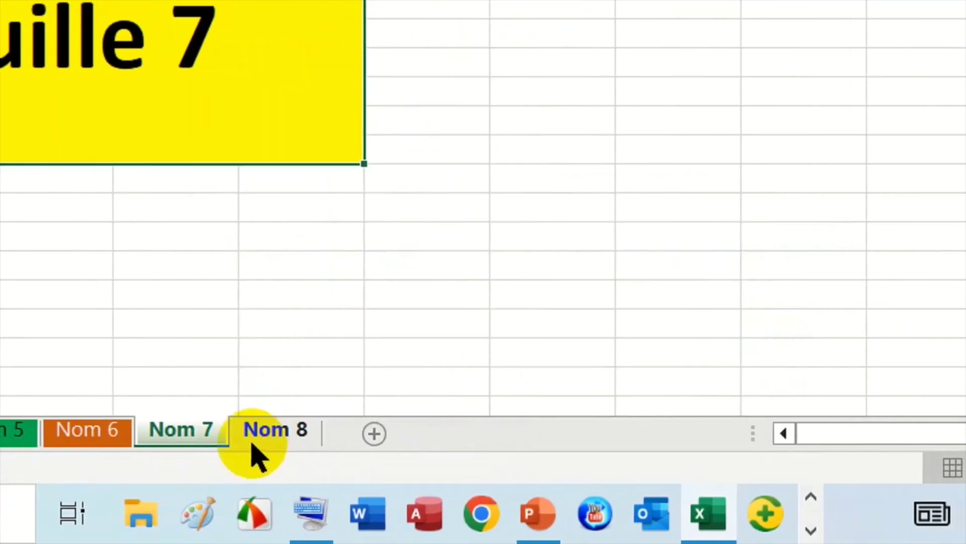
left_click(261, 431)
right_click(262, 432)
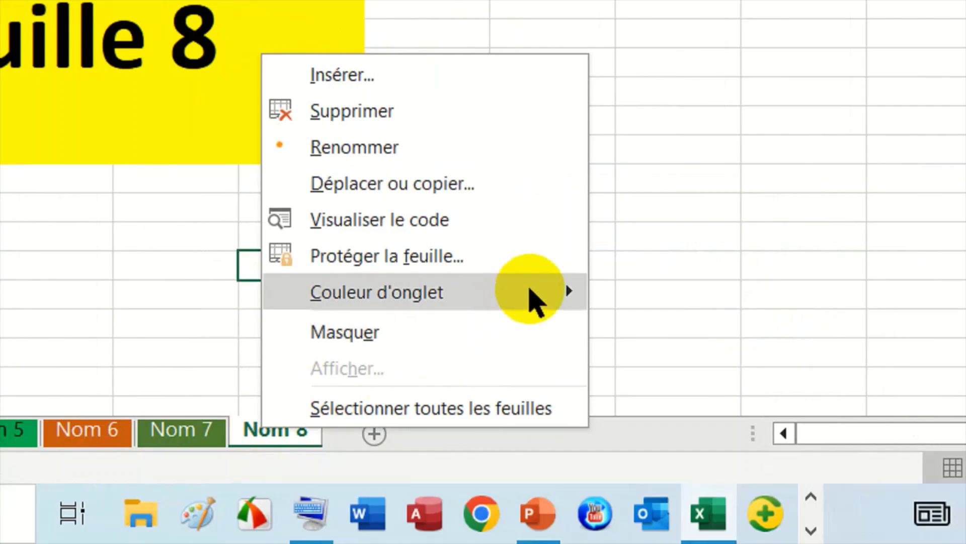
left_click(673, 333)
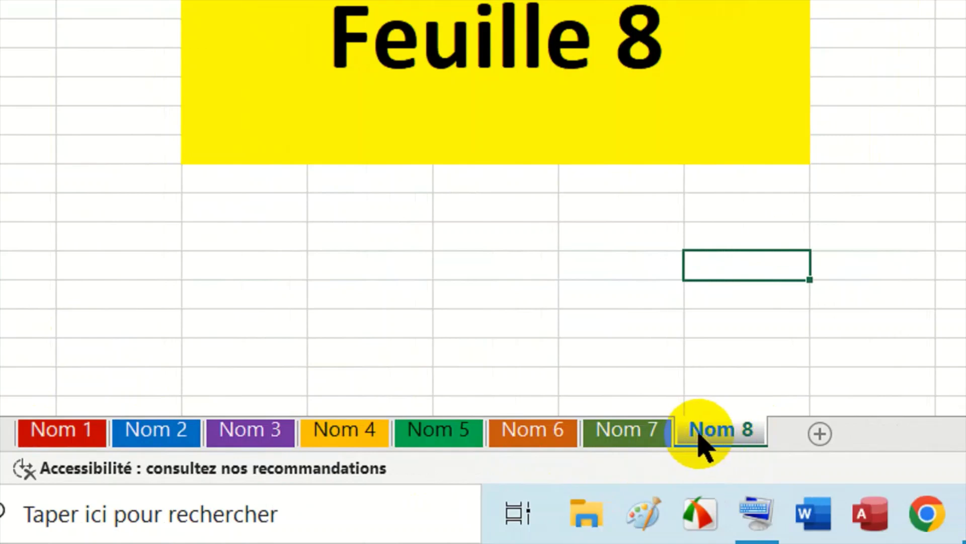
From the Nom 7 sheet, hide the Nom 3 sheet via its tab menu.
left_click(619, 433)
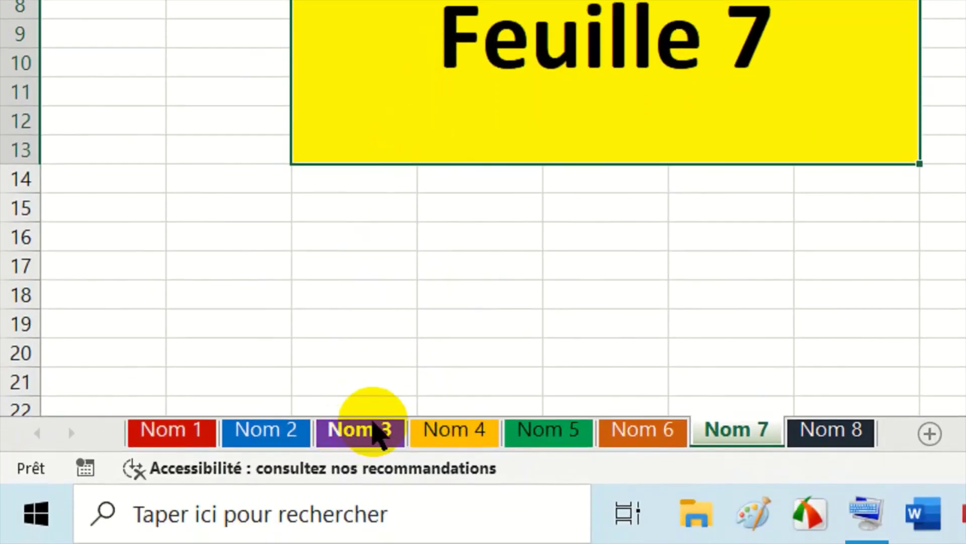
right_click(375, 433)
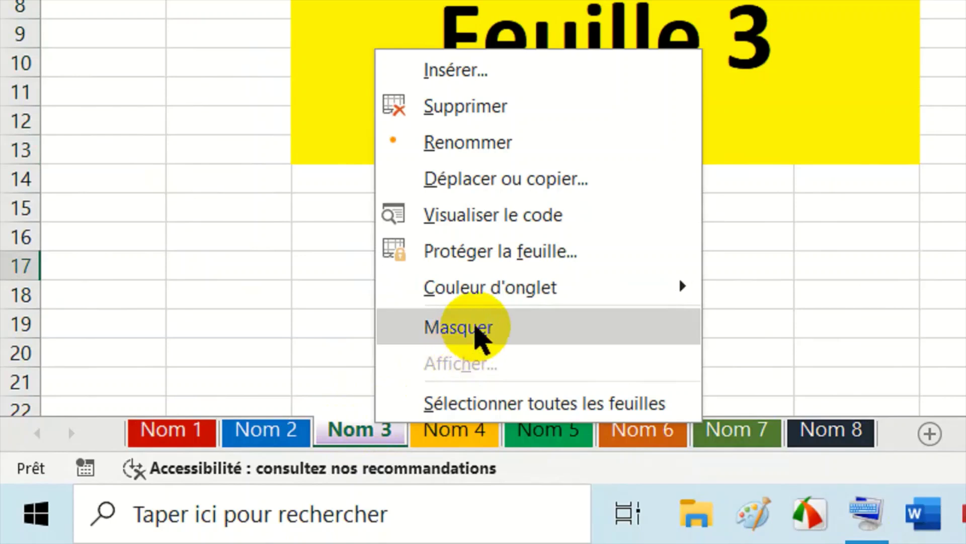
left_click(482, 337)
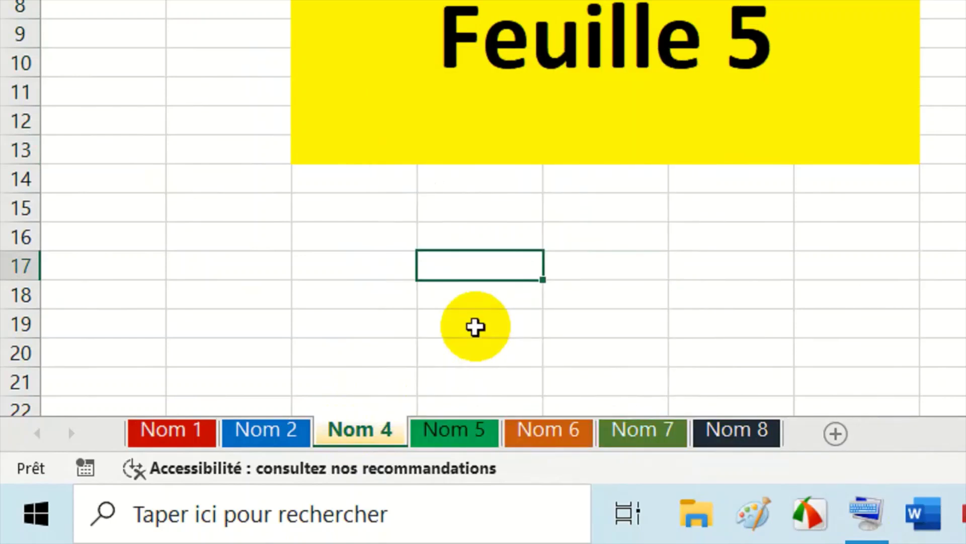
right_click(210, 442)
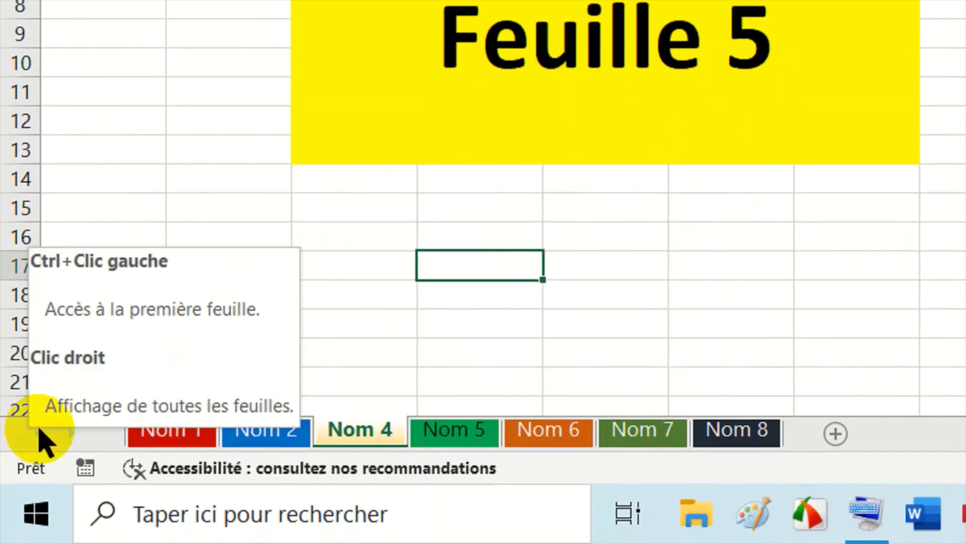
right_click(40, 430)
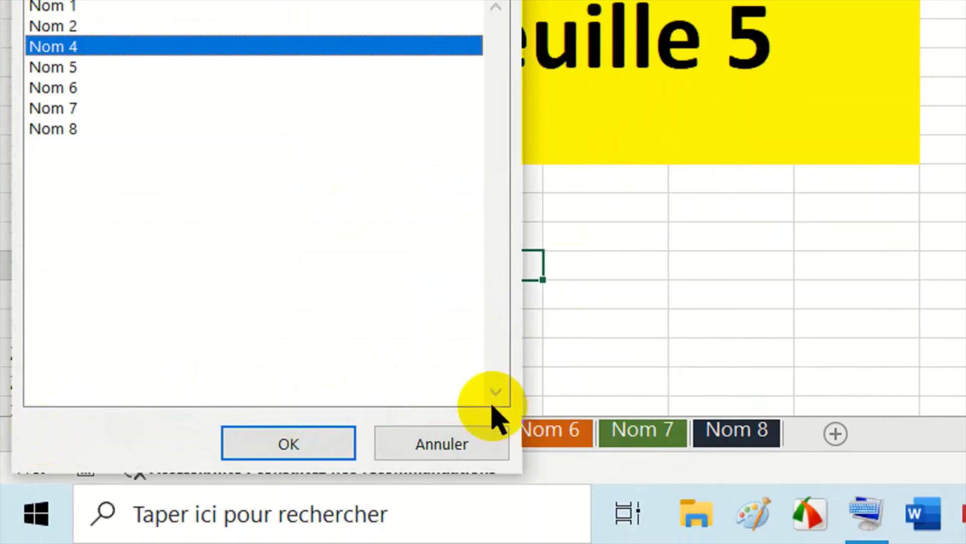
left_click(469, 428)
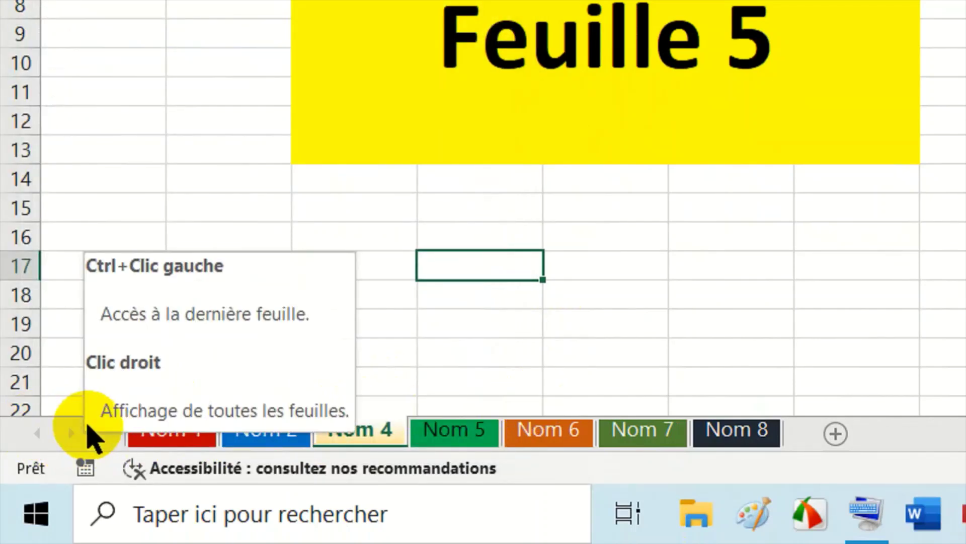
right_click(40, 443)
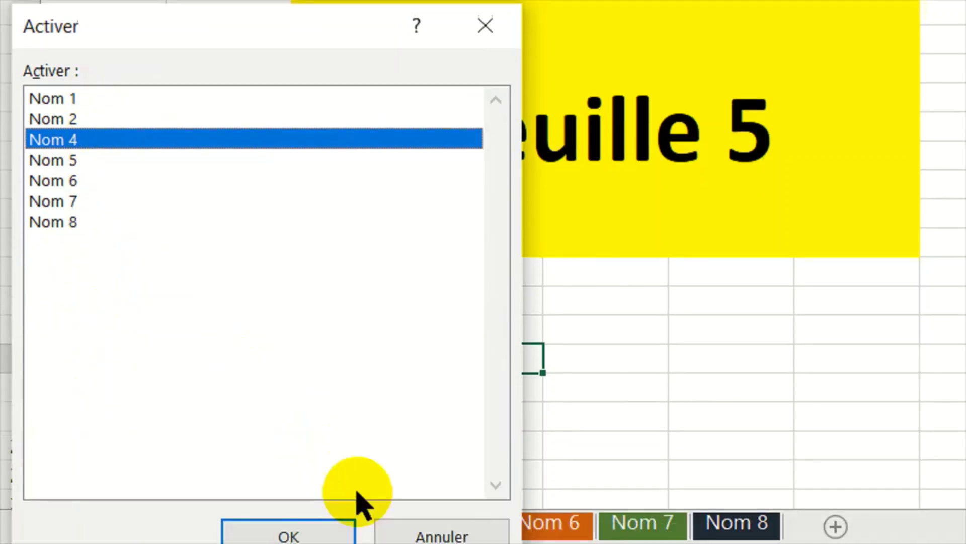
left_click(426, 454)
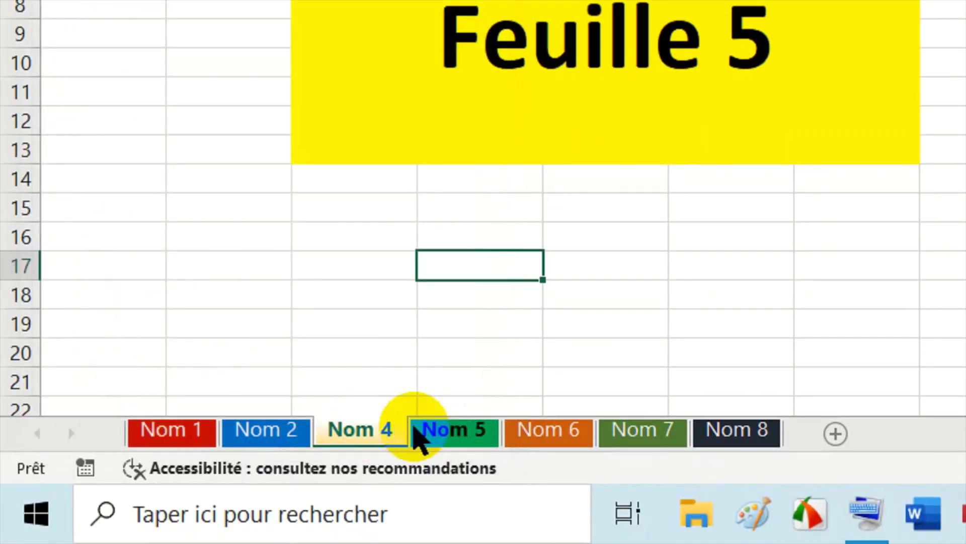
Unhide the Nom 3 sheet through the Afficher dialog.
right_click(531, 422)
left_click(621, 436)
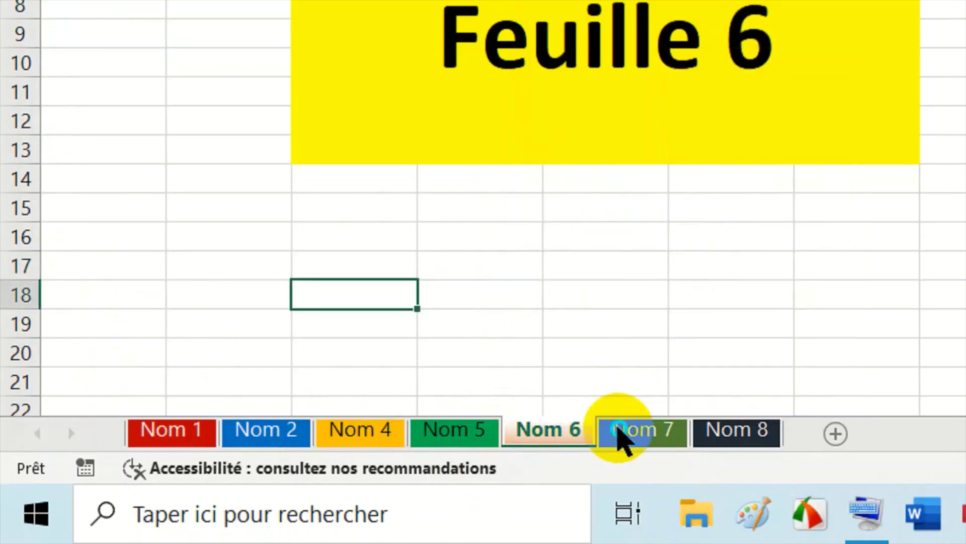
right_click(621, 437)
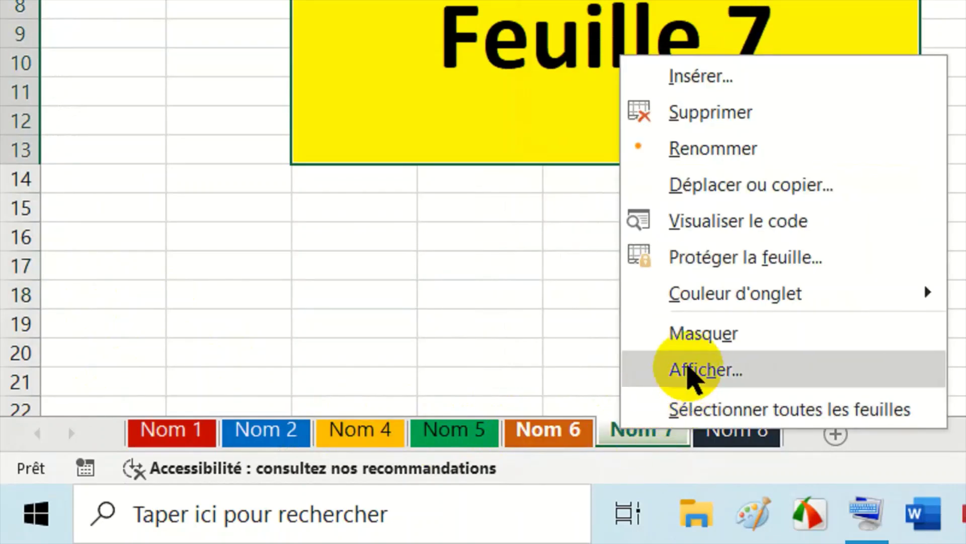
left_click(638, 374)
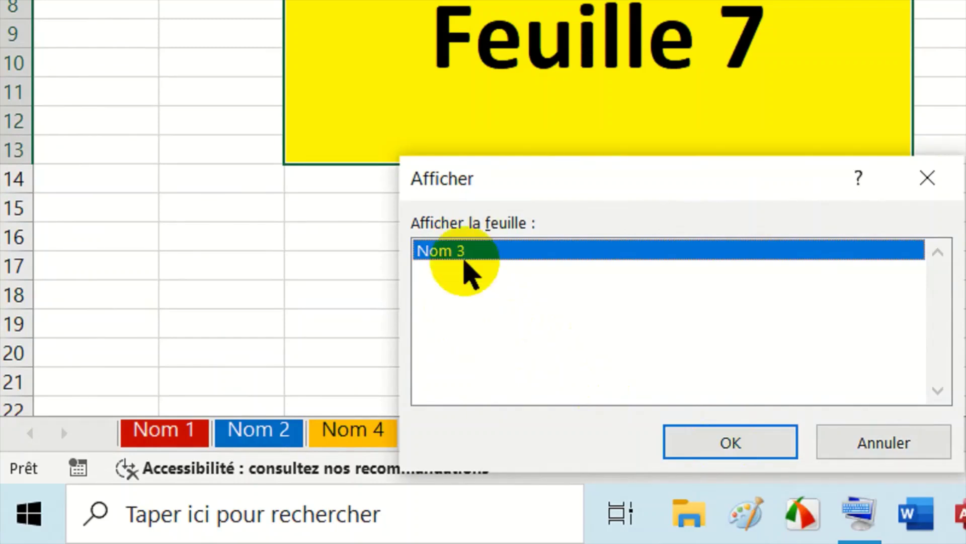
left_click(722, 438)
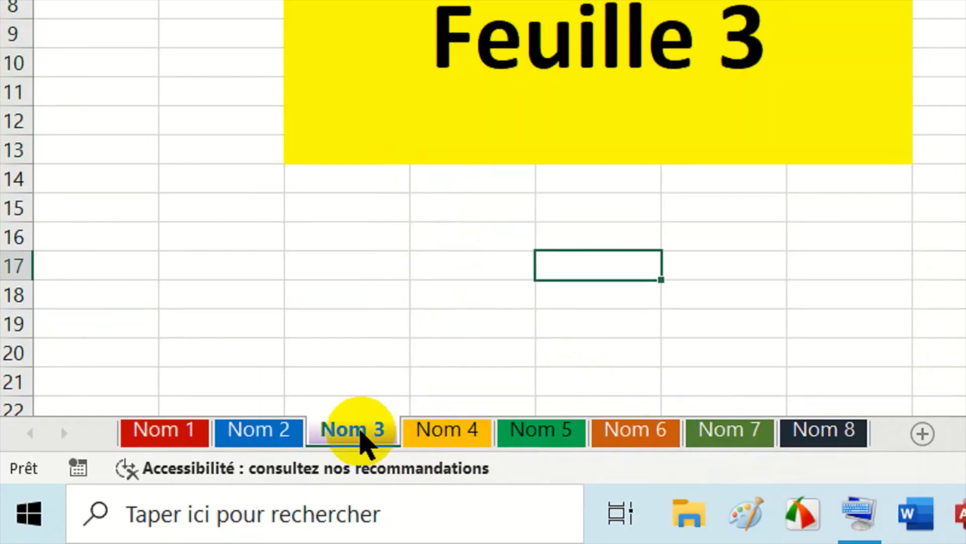
Hide Nom 5, then unhide it again from the Nom 2 tab's Afficher dialog.
right_click(557, 436)
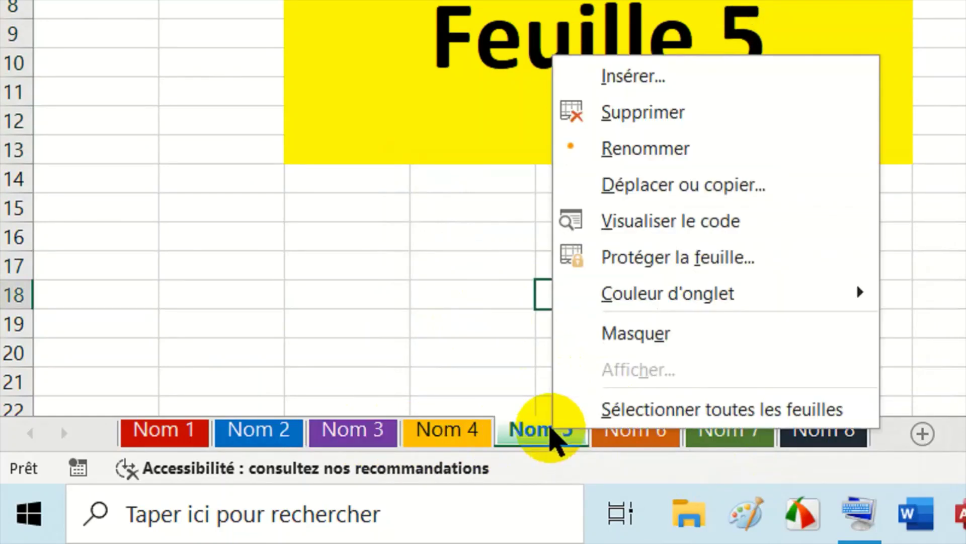
left_click(638, 336)
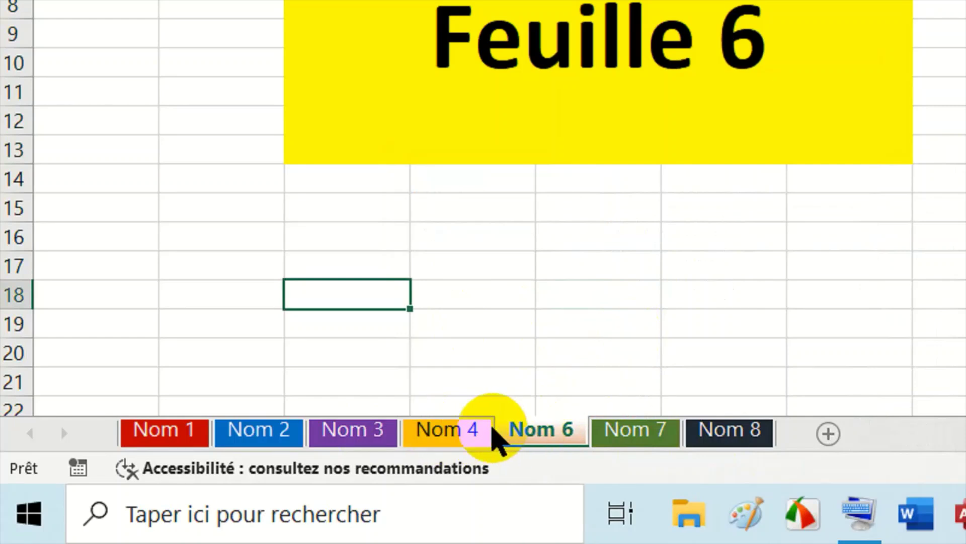
left_click(224, 431)
right_click(226, 434)
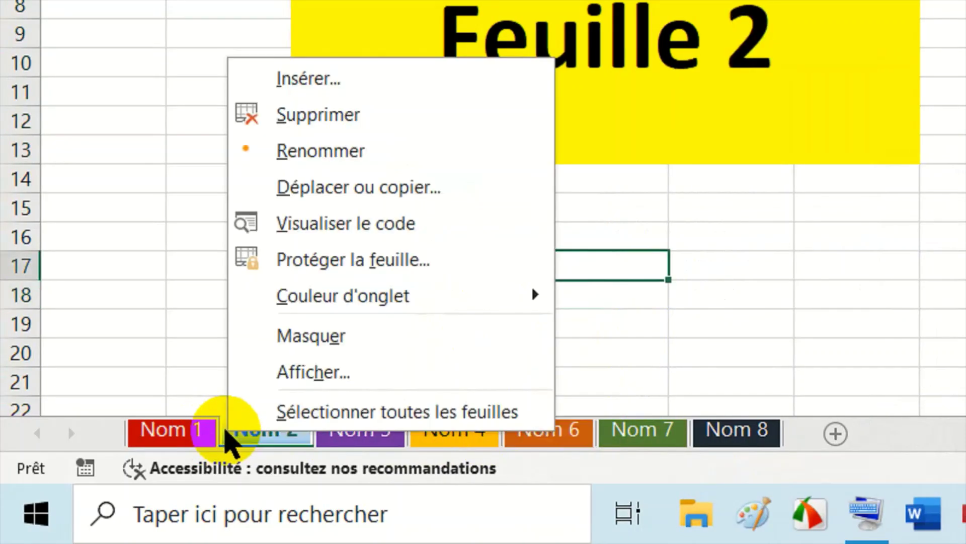
left_click(329, 371)
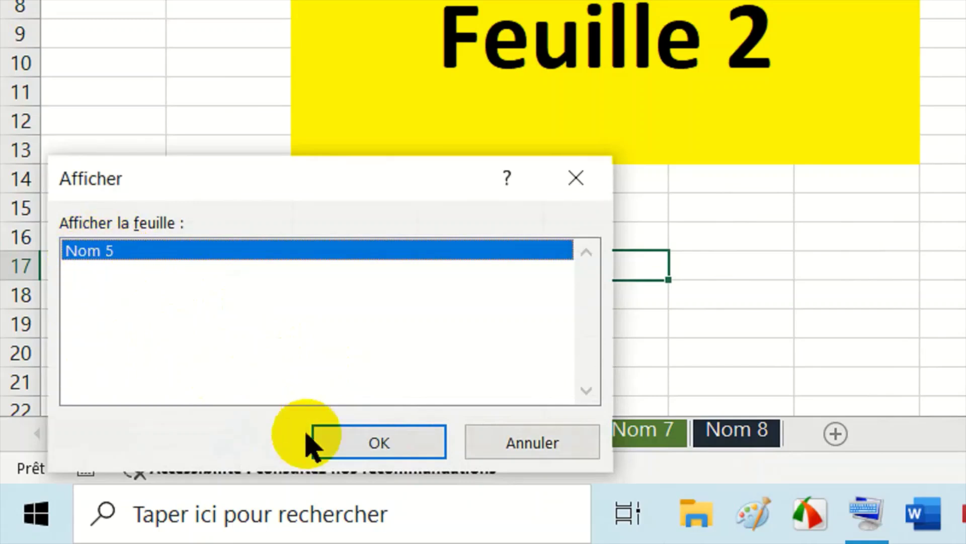
left_click(370, 443)
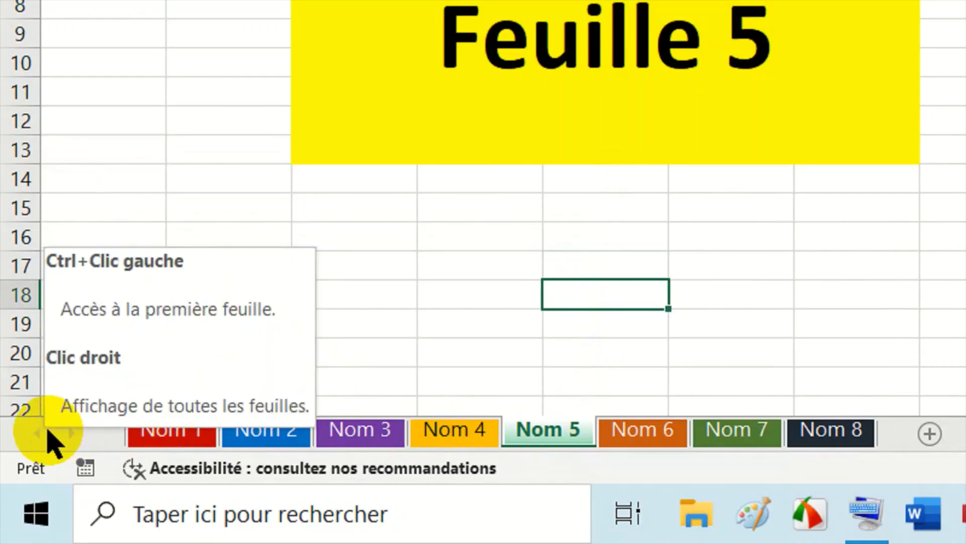
Reach Nom 1 via the Activer sheet list, browse Nom 8, 6, 5, then activate Nom 8.
right_click(48, 431)
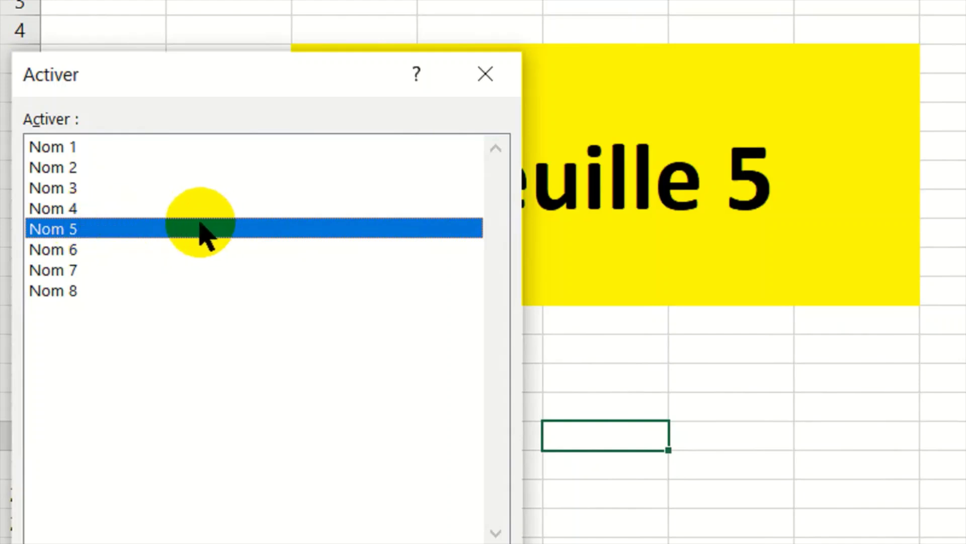
double_click(75, 151)
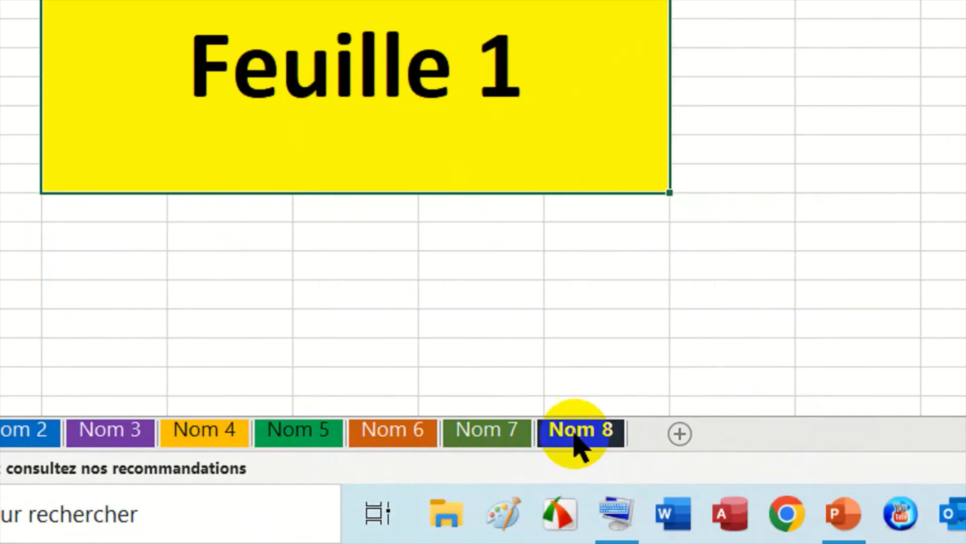
left_click(579, 437)
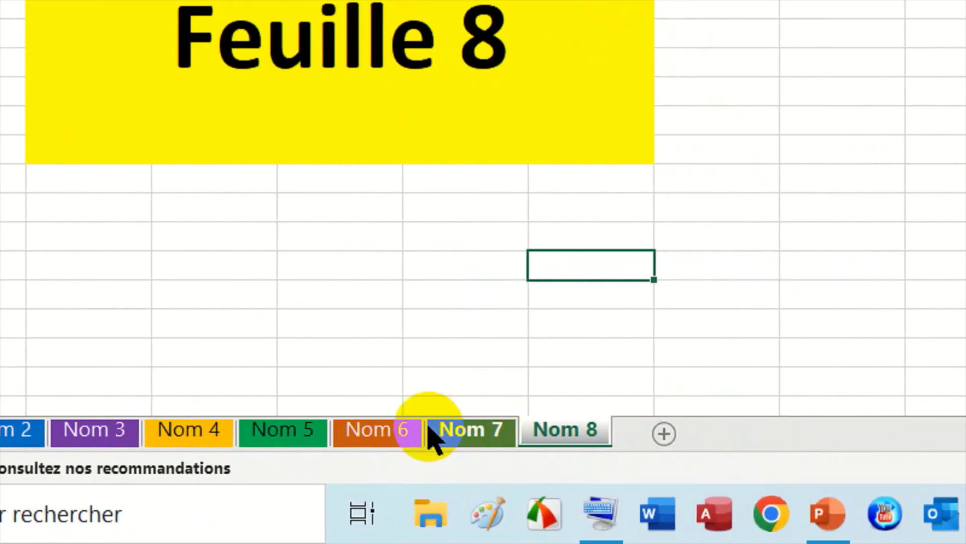
left_click(388, 428)
left_click(294, 432)
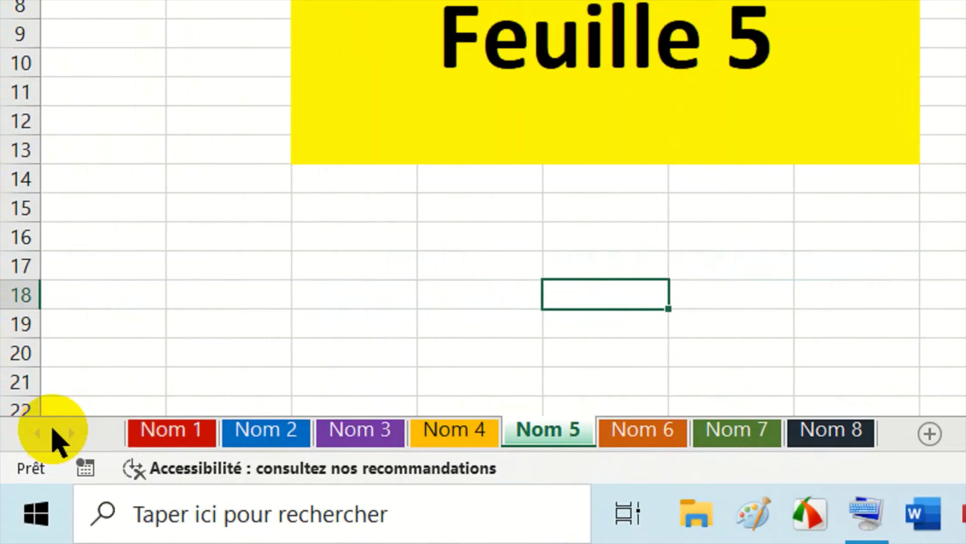
right_click(53, 437)
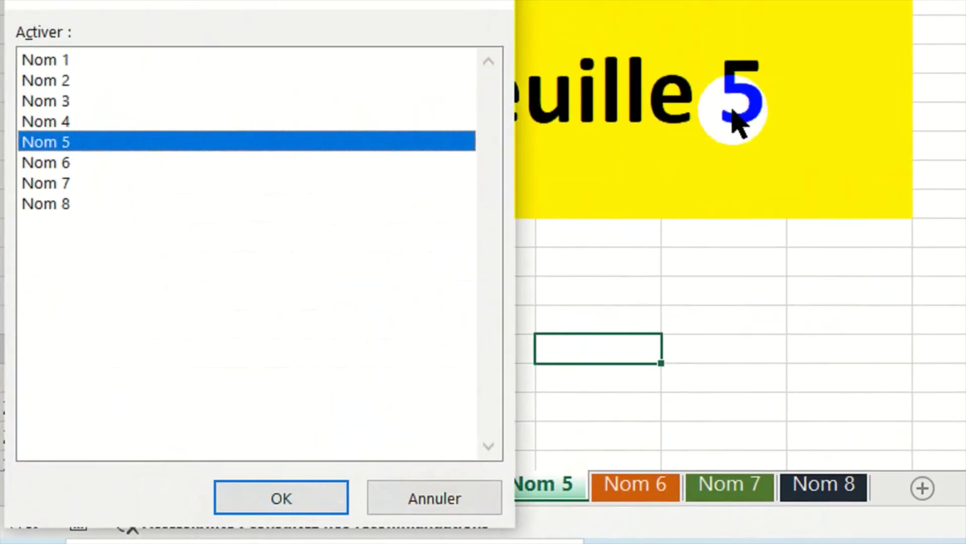
double_click(71, 210)
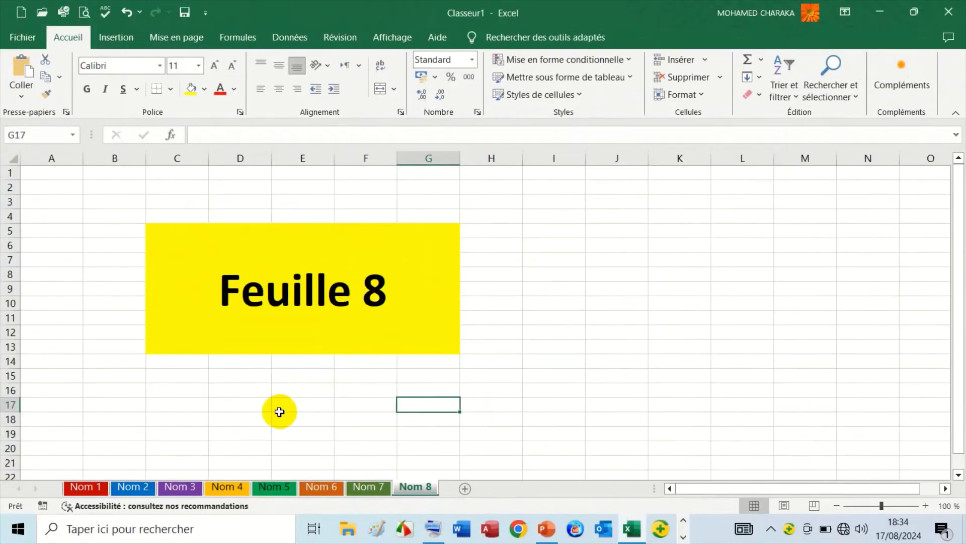
Select the merged Feuille 8 banner cell C5 on Nom 8.
left_click(235, 276)
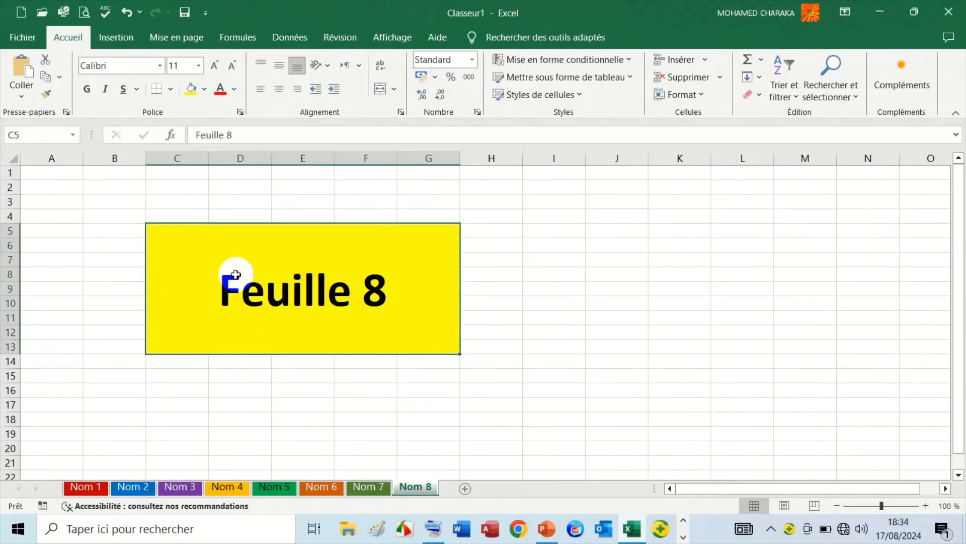